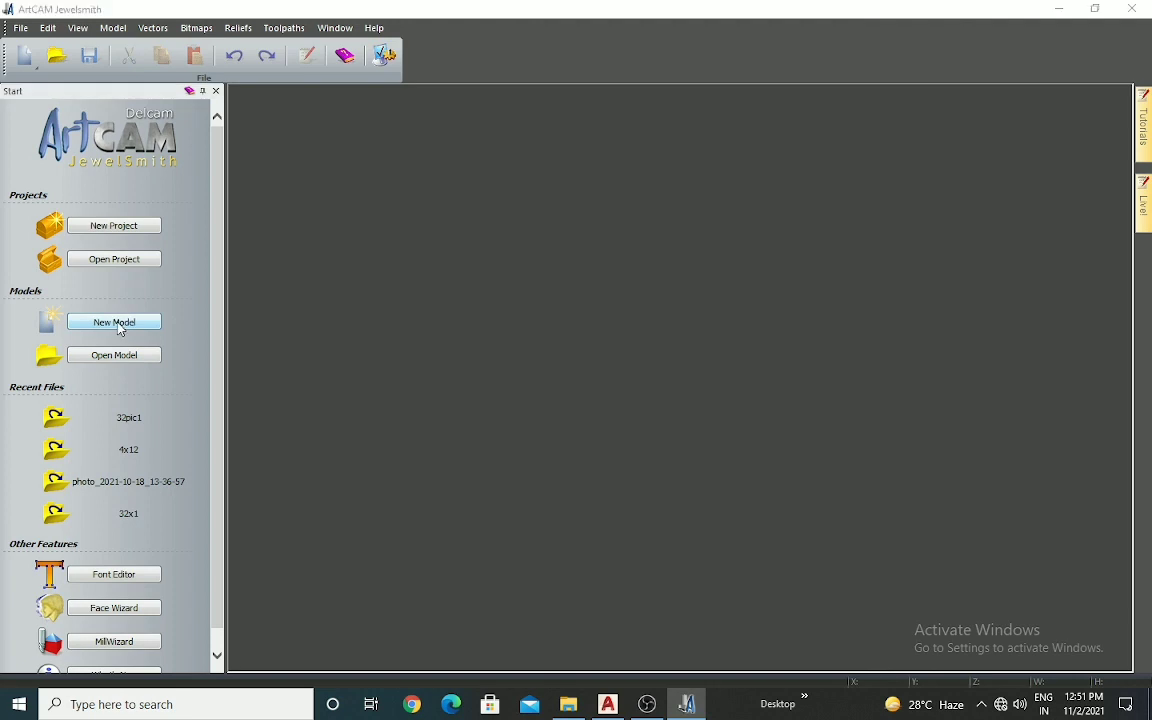
# Step: Create the new model at 915 x 1982 mm and maximize its 2D view
pyautogui.click(650, 452)
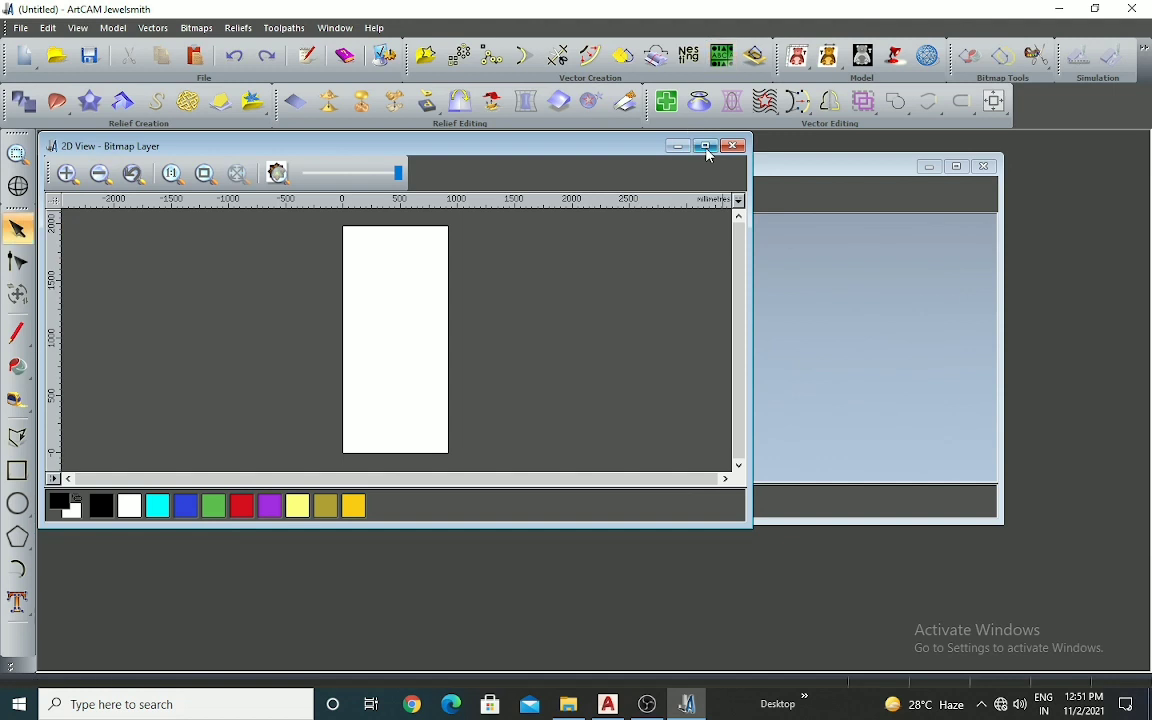
pyautogui.click(705, 147)
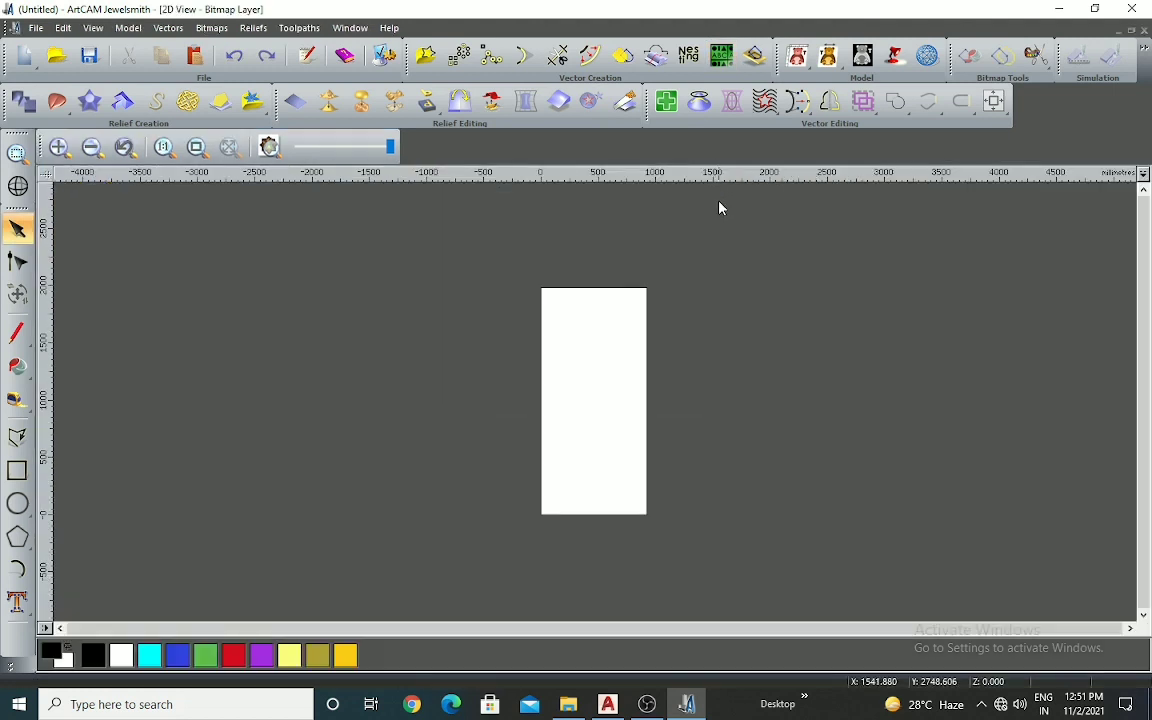
# Step: Show the Assistant and bring its Relief Tools into reach
pyautogui.rightClick(1030, 119)
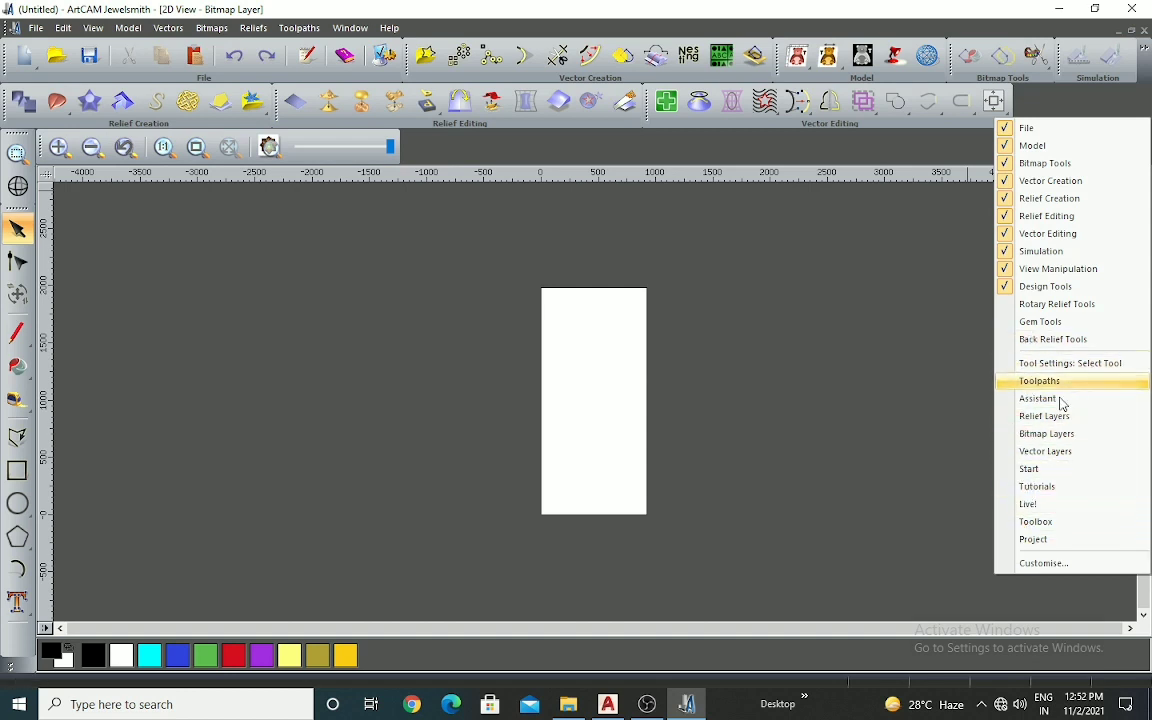
pyautogui.click(1025, 400)
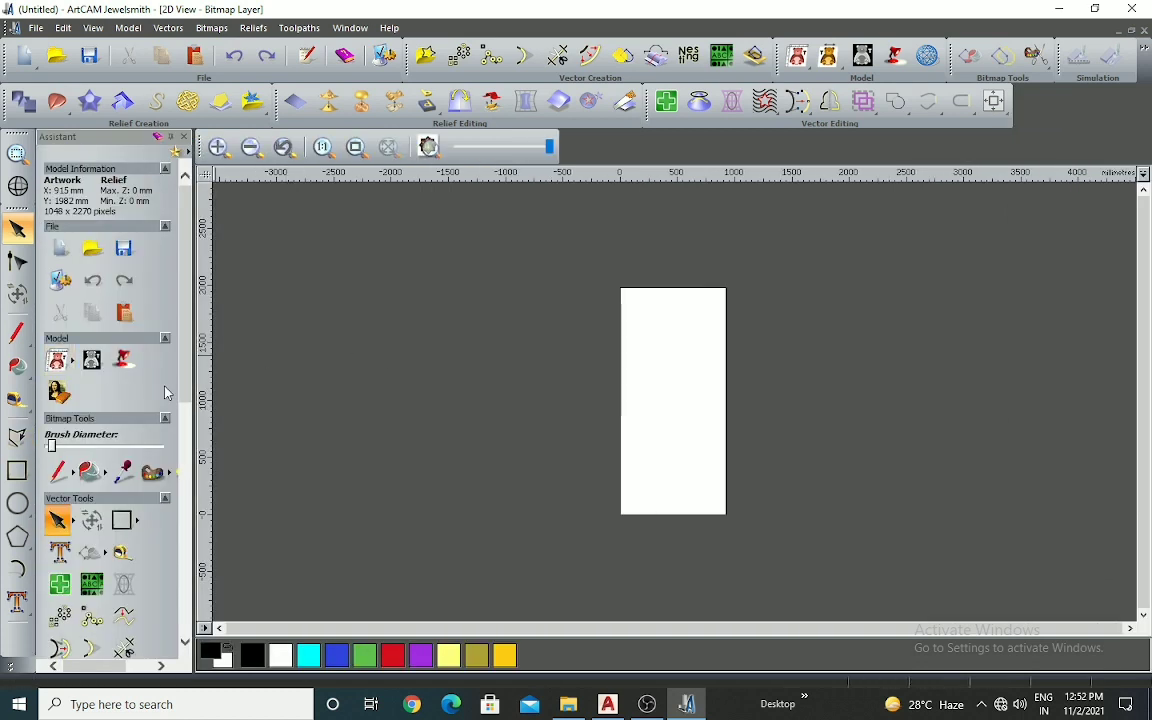
pyautogui.moveTo(185, 349); pyautogui.dragTo(173, 526)
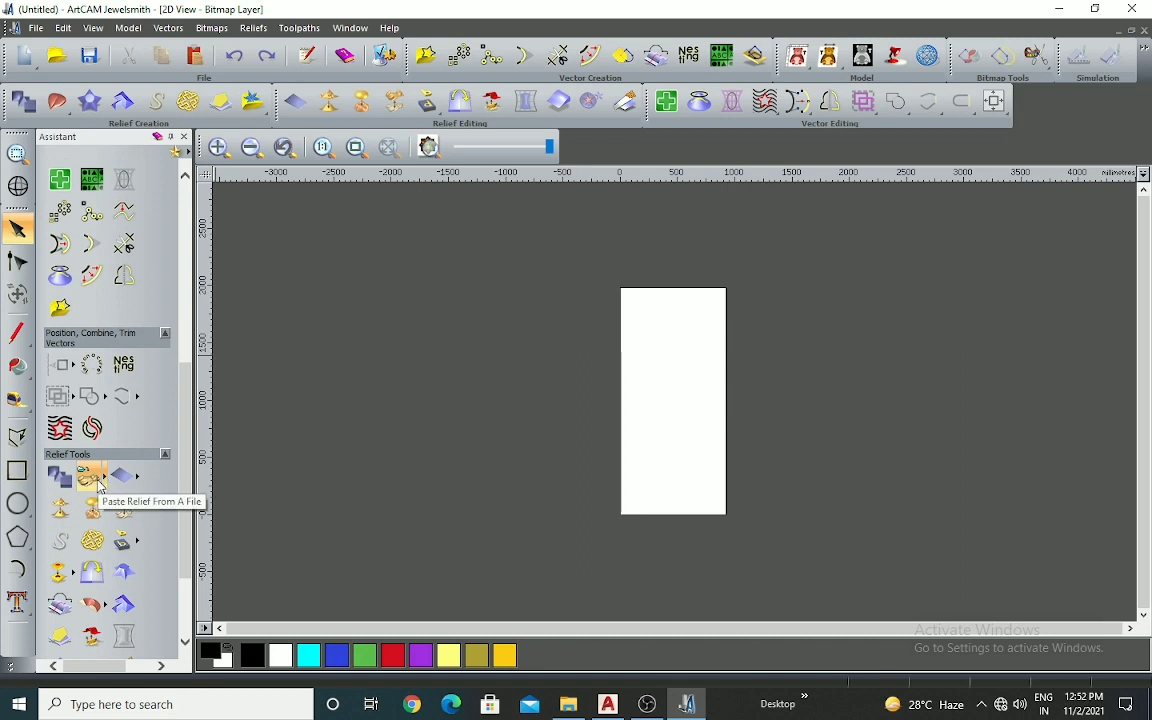
# Step: Save the composite relief as tuxture2 in the Flowers folder, replacing the existing file
pyautogui.click(101, 484)
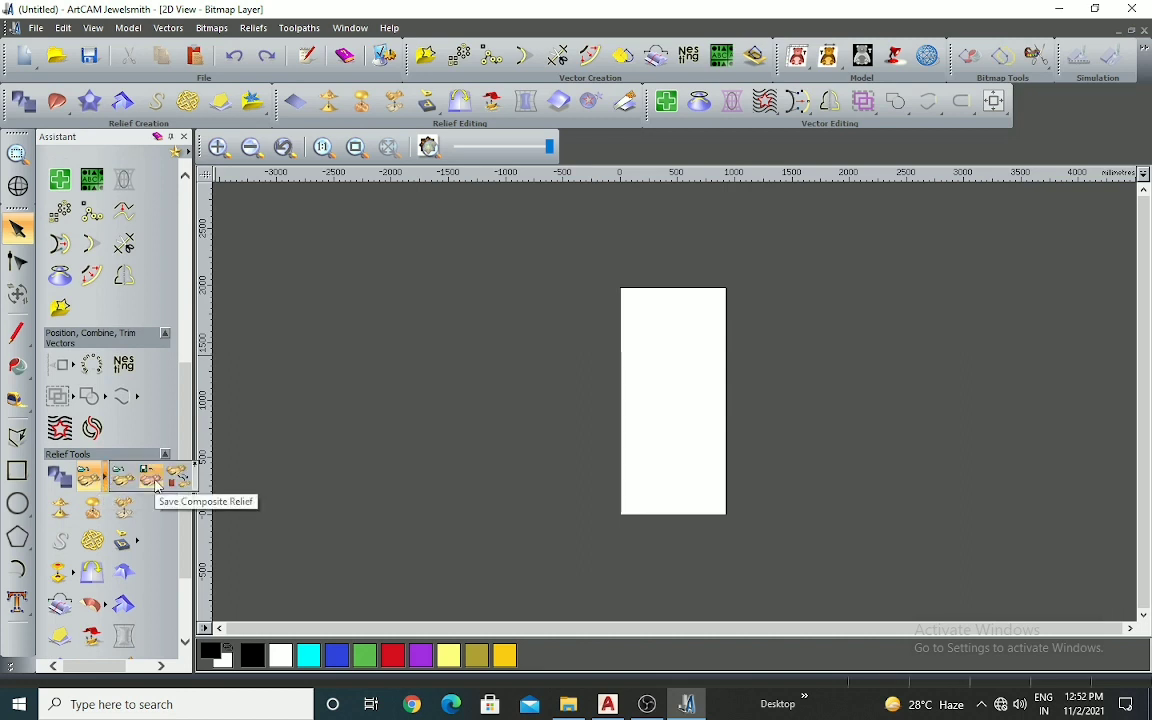
pyautogui.click(156, 486)
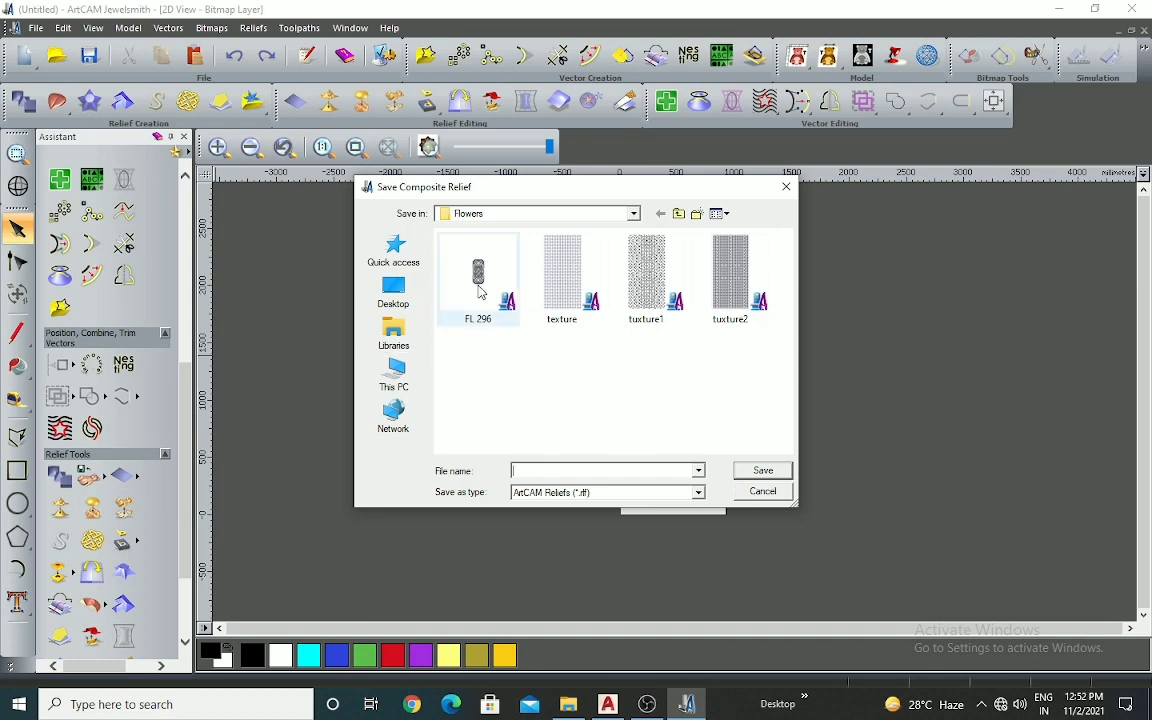
pyautogui.click(732, 295)
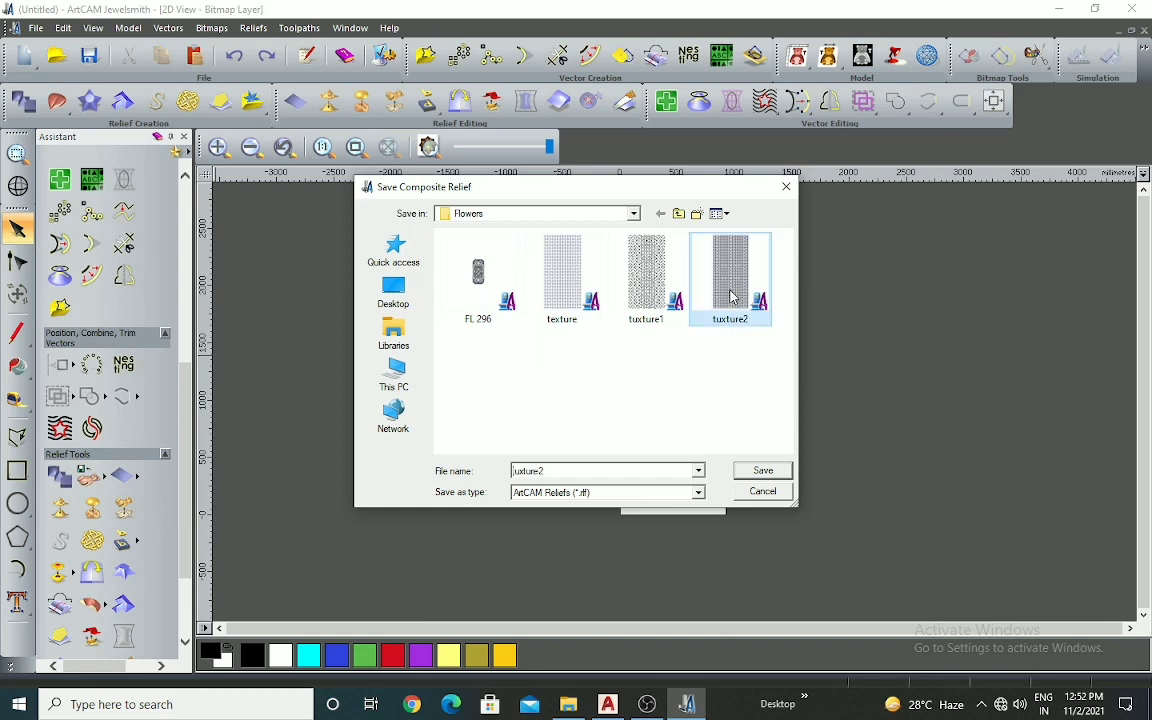
pyautogui.click(763, 470)
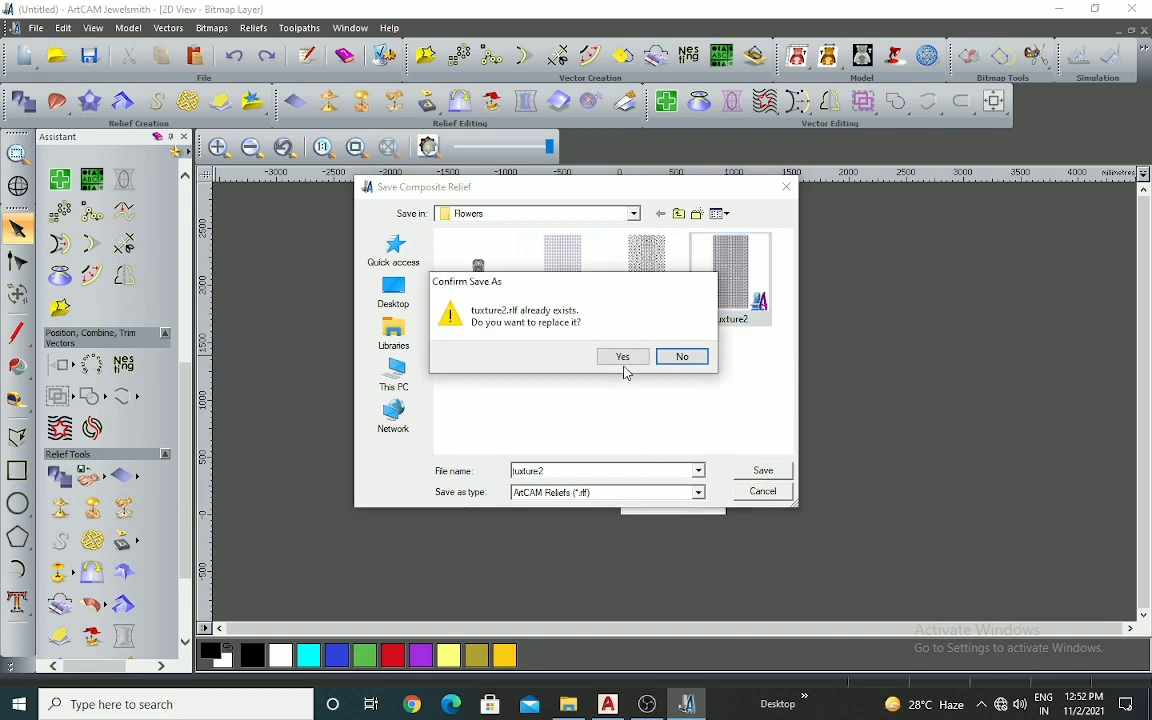
pyautogui.click(624, 362)
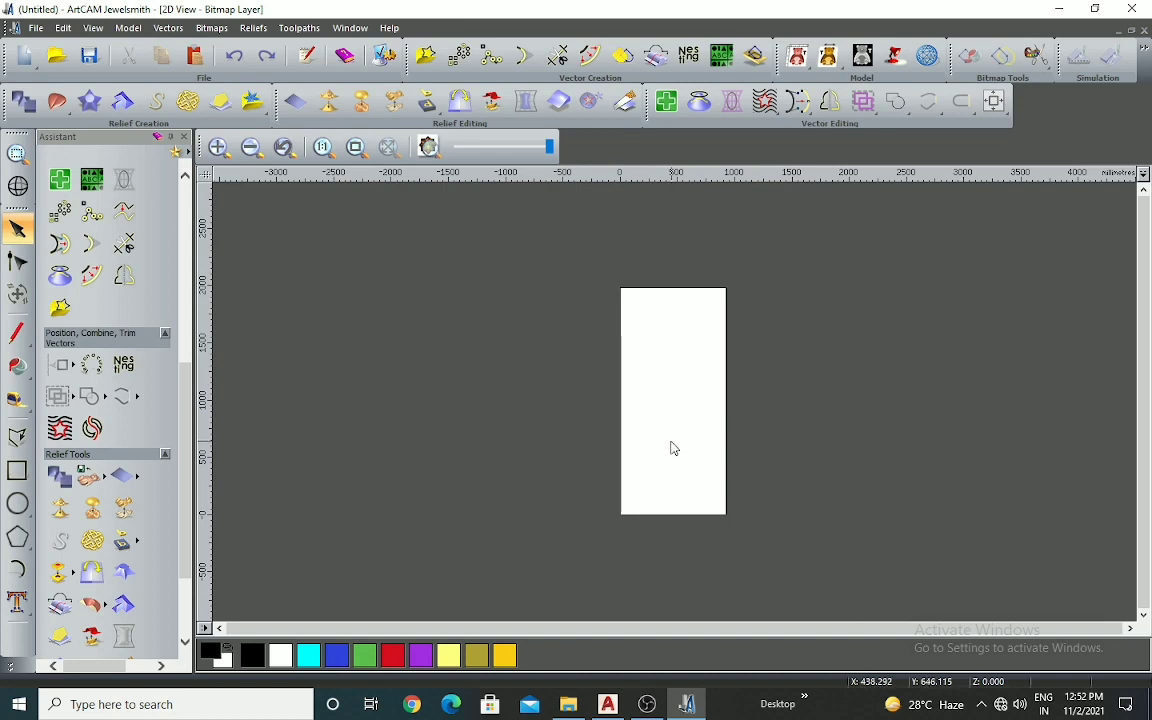
# Step: Start pasting a relief from a file and browse to the artcam2021 folder on Local Disk (D:)
pyautogui.click(104, 480)
pyautogui.click(123, 480)
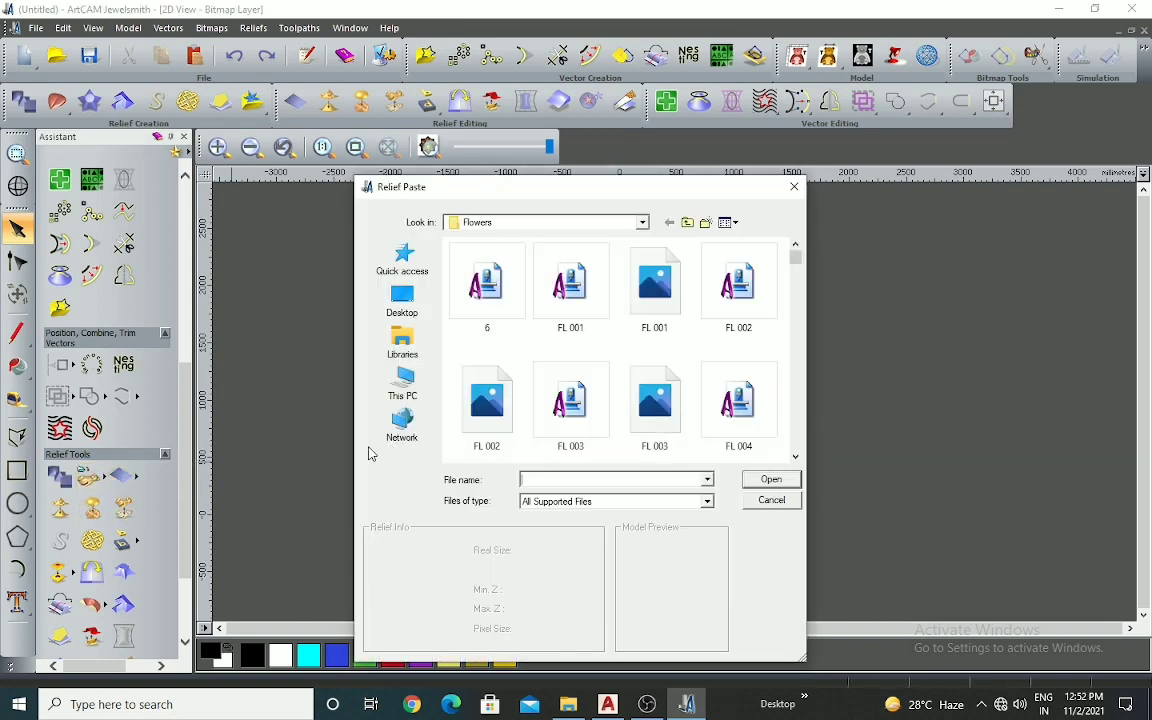
pyautogui.scroll(-2, 684, 361)
pyautogui.scroll(-5, 681, 361)
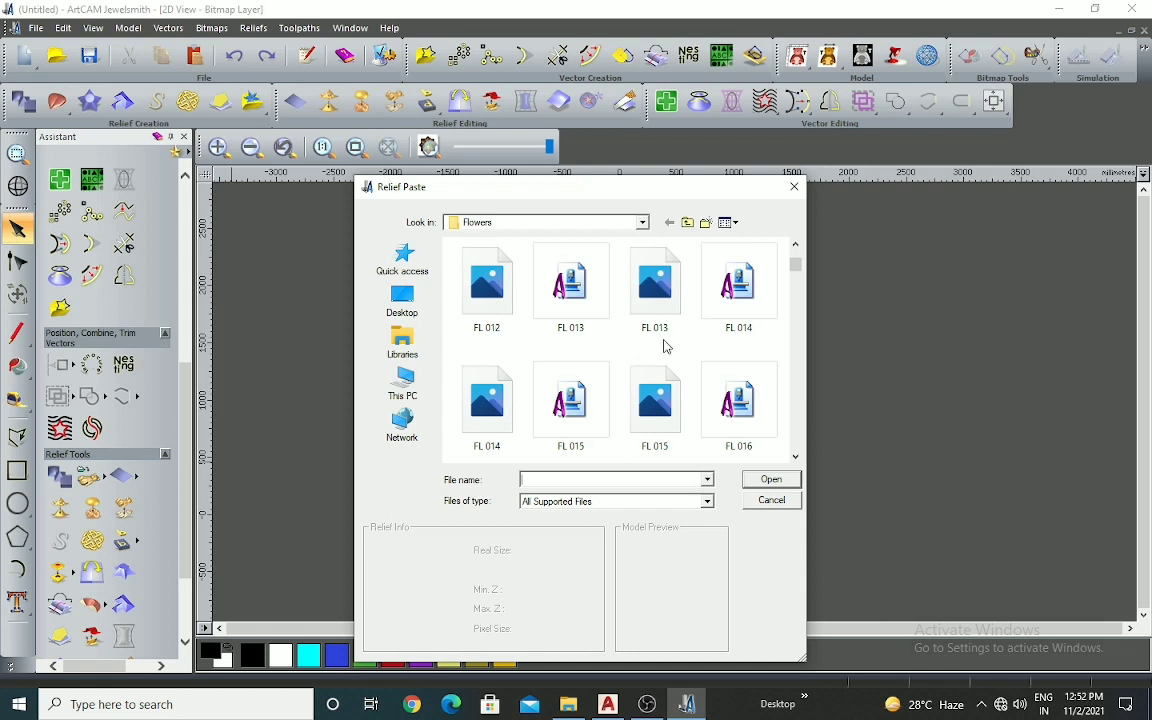
pyautogui.click(687, 223)
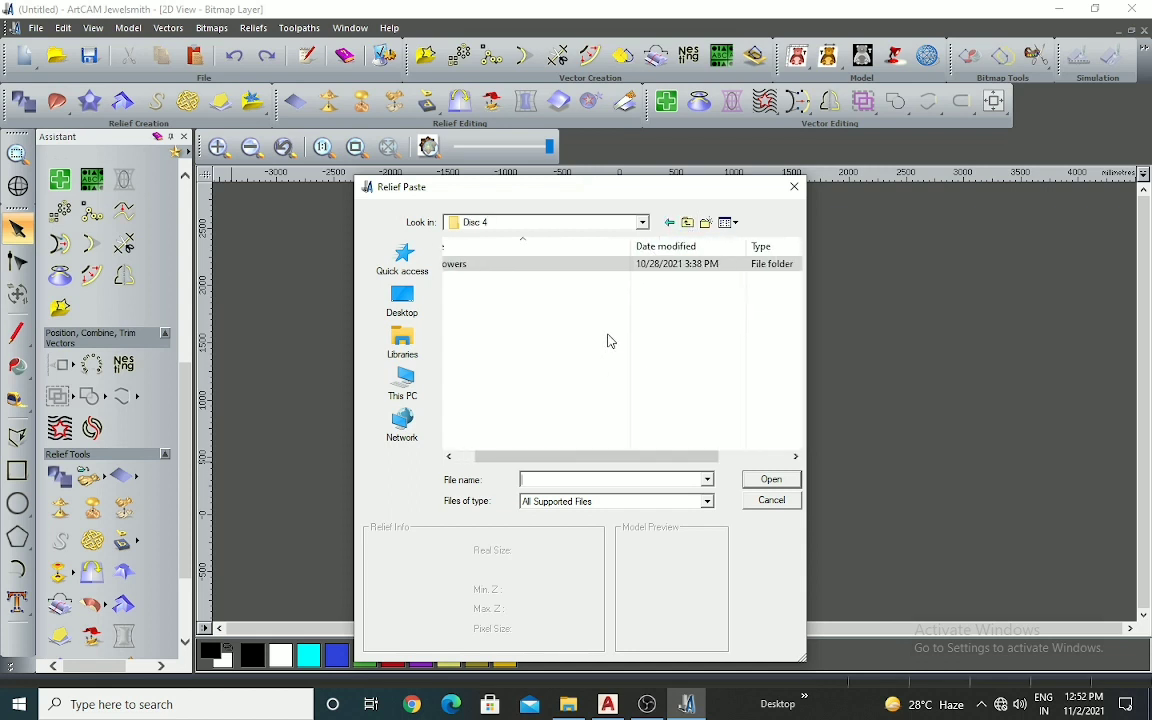
pyautogui.click(688, 223)
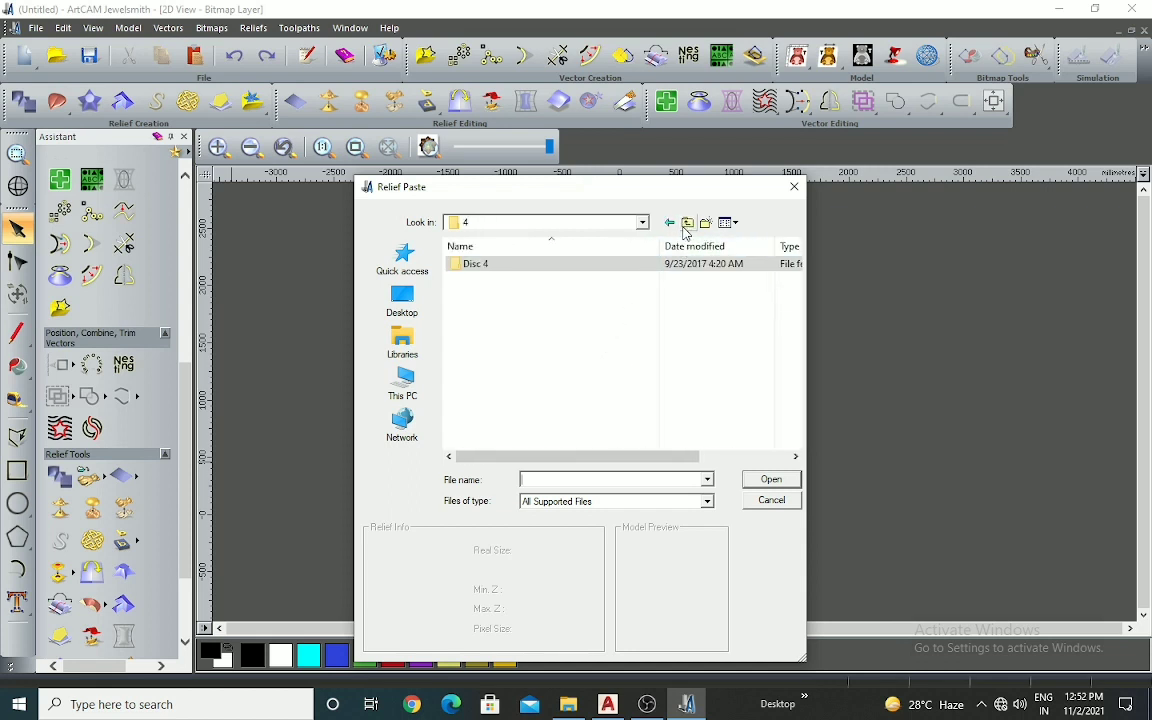
pyautogui.click(688, 223)
pyautogui.click(688, 223)
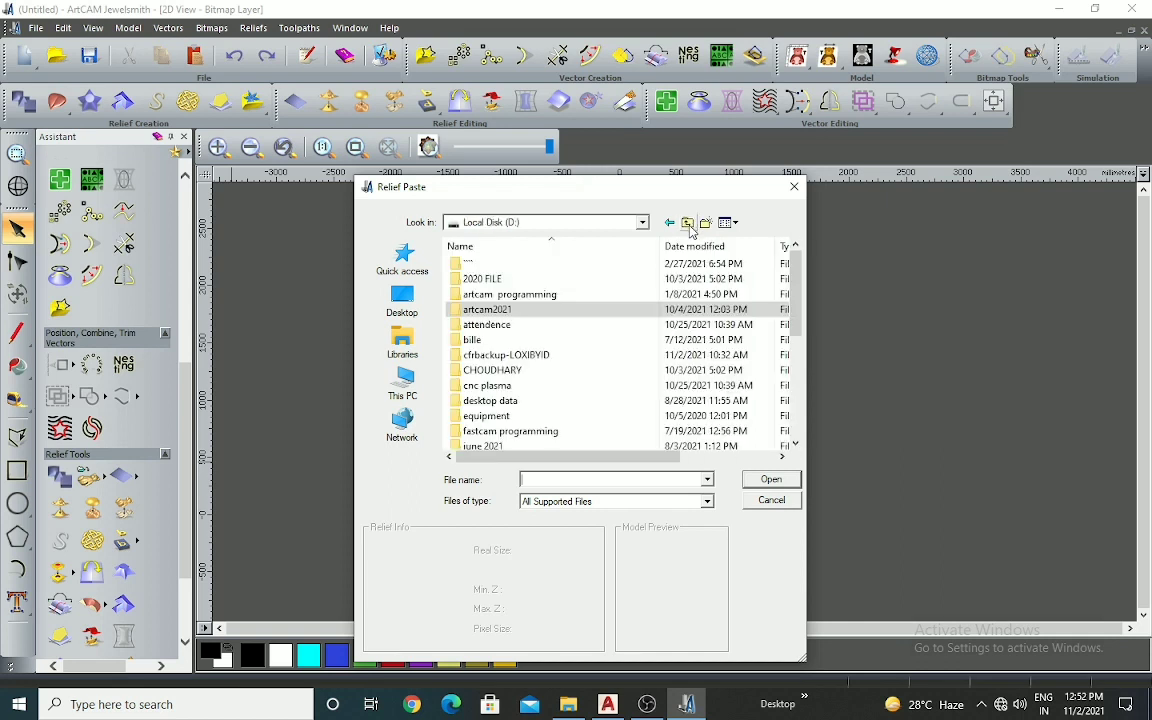
pyautogui.doubleClick(502, 311)
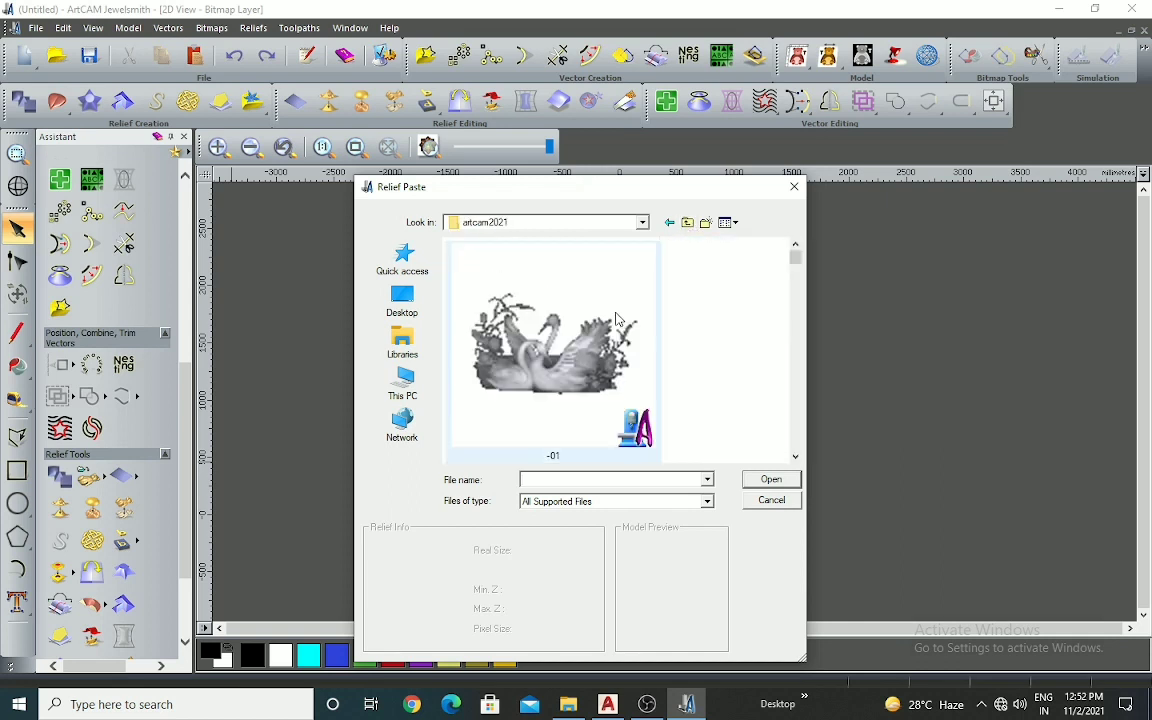
# Step: Look through the reliefs in the 3d files folder and return to artcam2021
pyautogui.doubleClick(620, 300)
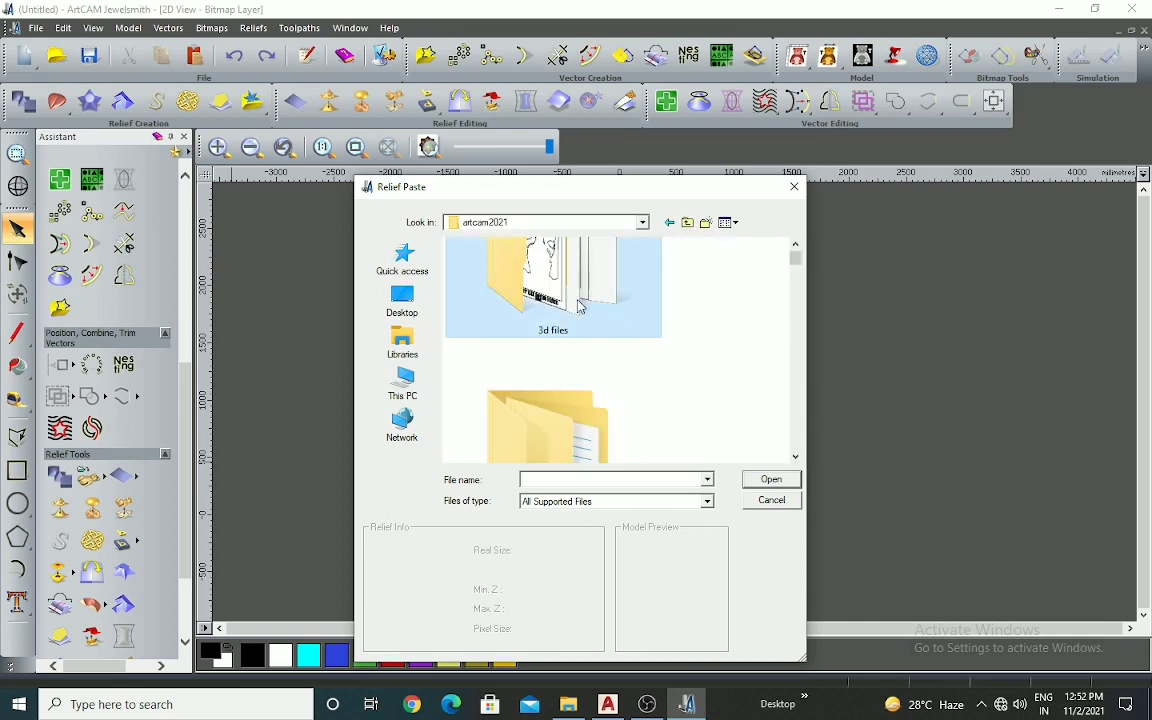
pyautogui.scroll(-2, 656, 368)
pyautogui.scroll(-4, 658, 380)
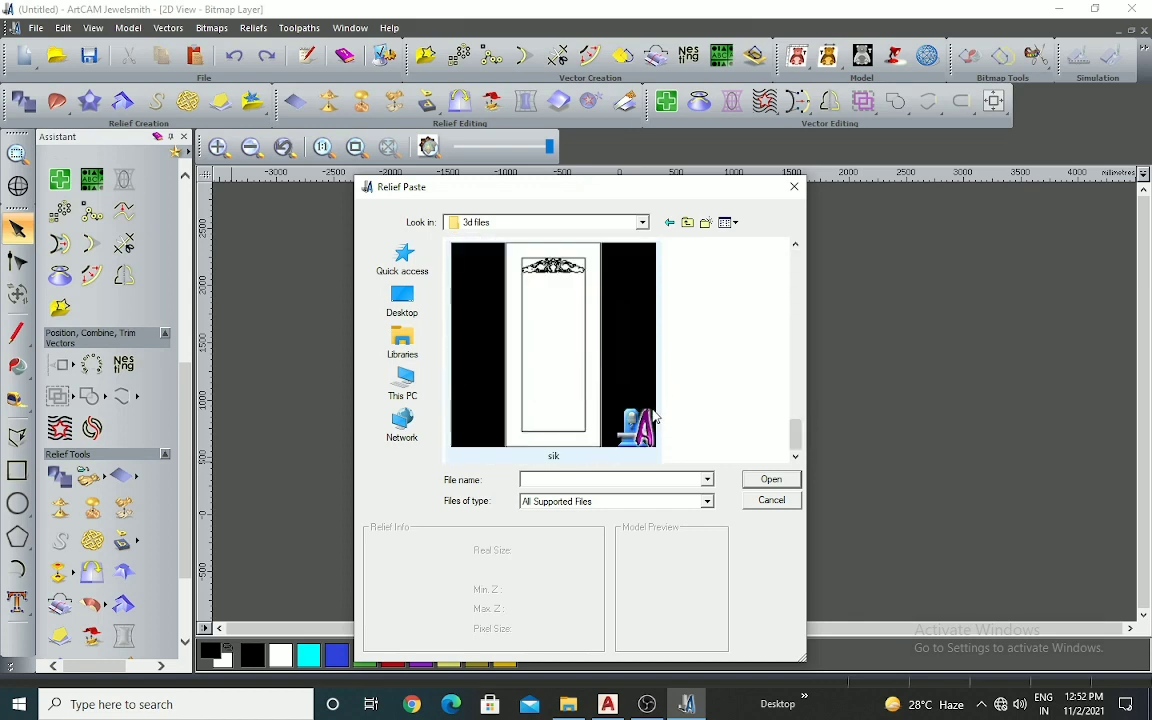
pyautogui.scroll(1, 635, 395)
pyautogui.scroll(-1, 635, 395)
pyautogui.click(687, 223)
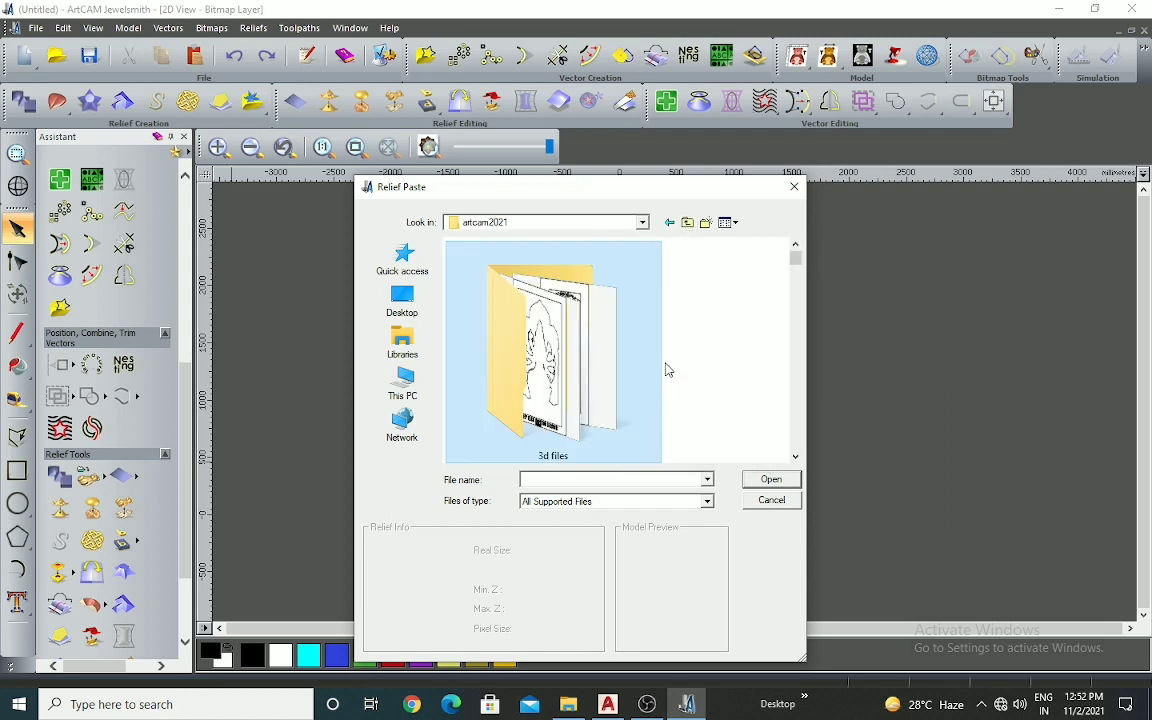
# Step: Find and open the Weavs Board folder inside artcam2021
pyautogui.scroll(-5, 673, 376)
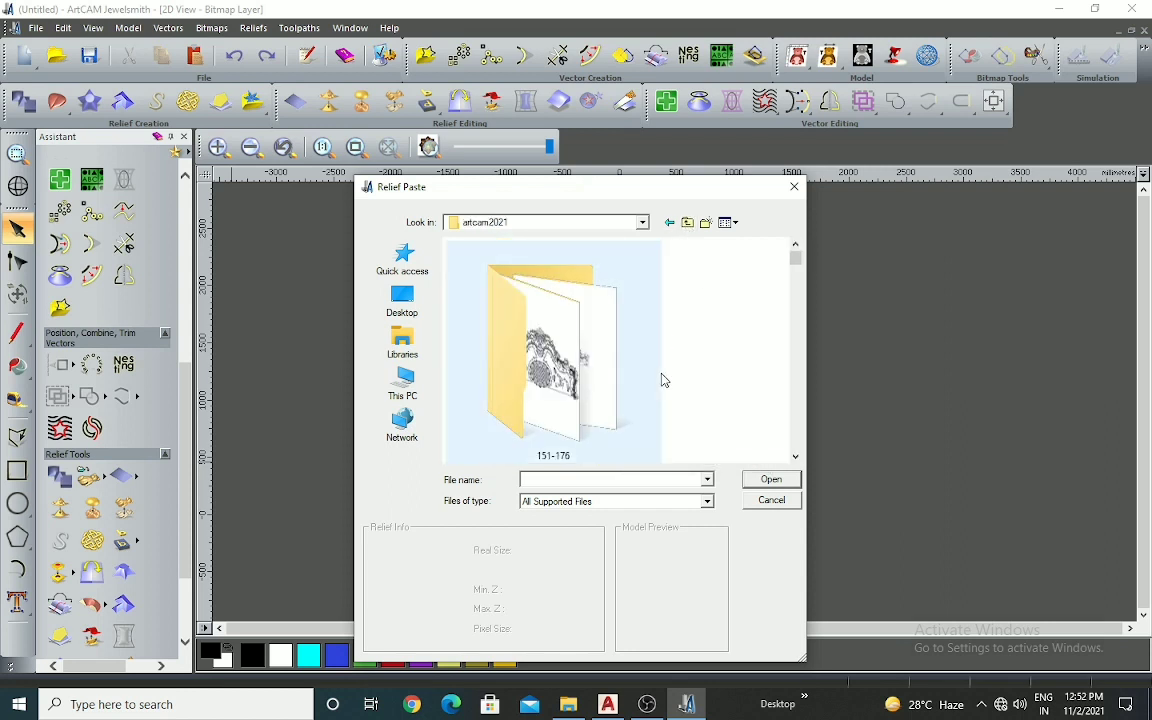
pyautogui.scroll(-3, 653, 391)
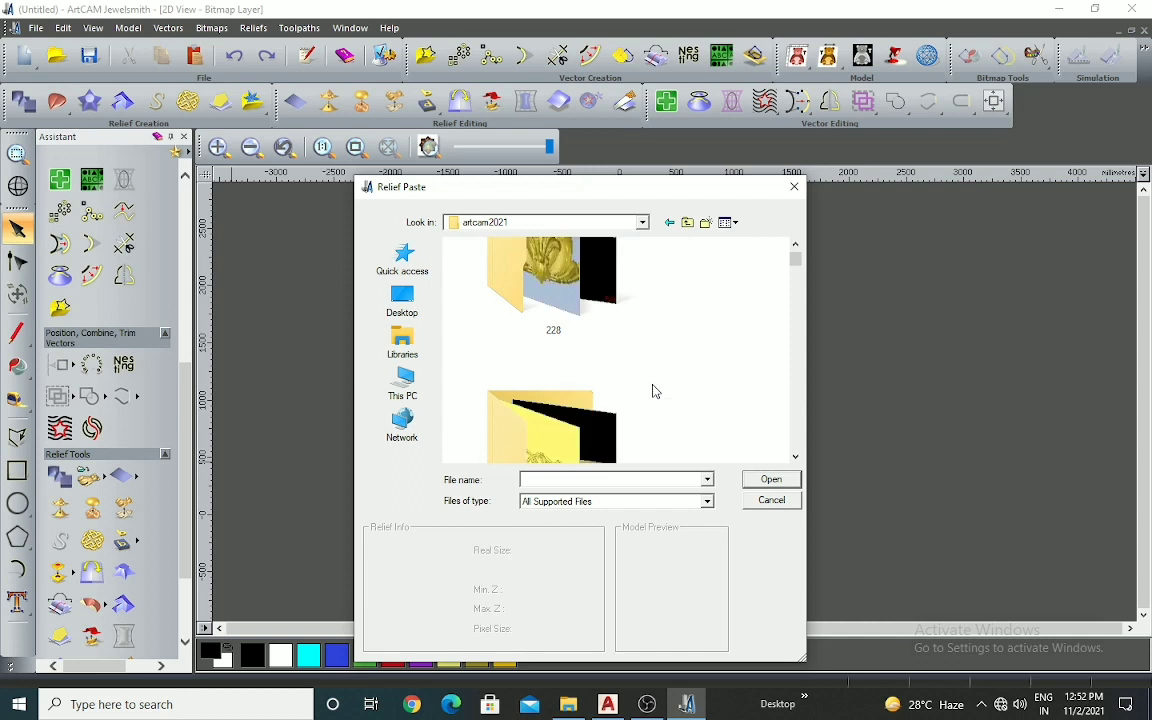
pyautogui.scroll(-4, 690, 385)
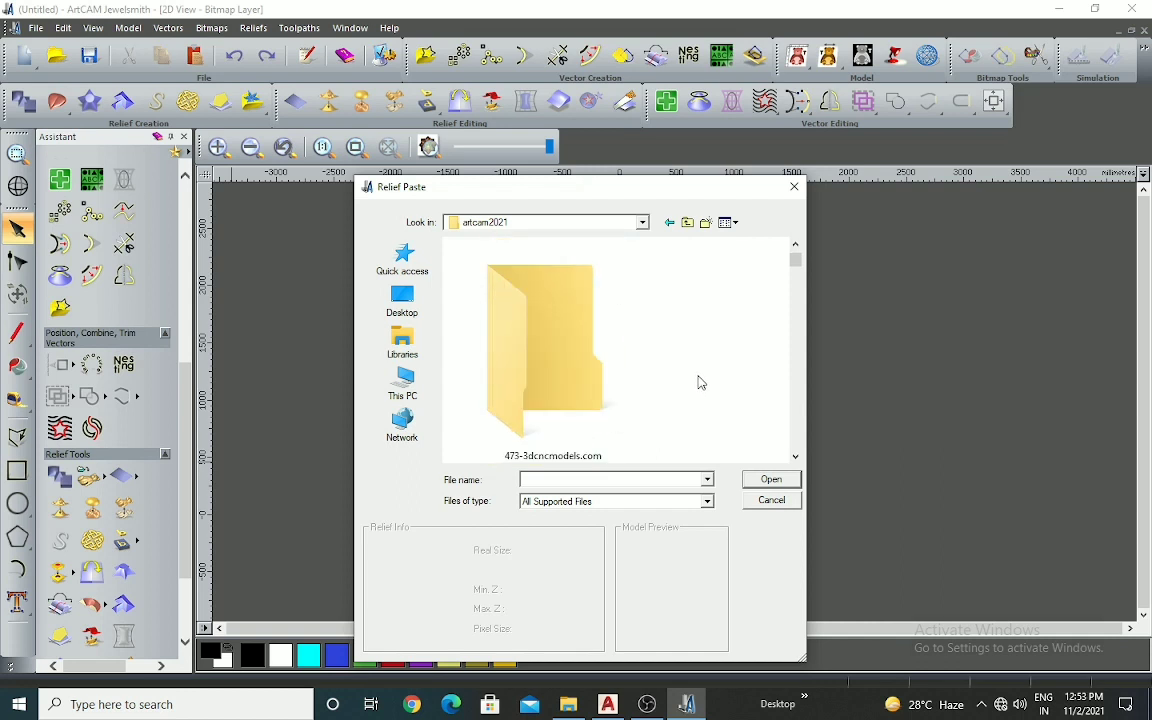
pyautogui.scroll(-4, 703, 388)
pyautogui.scroll(-2, 703, 392)
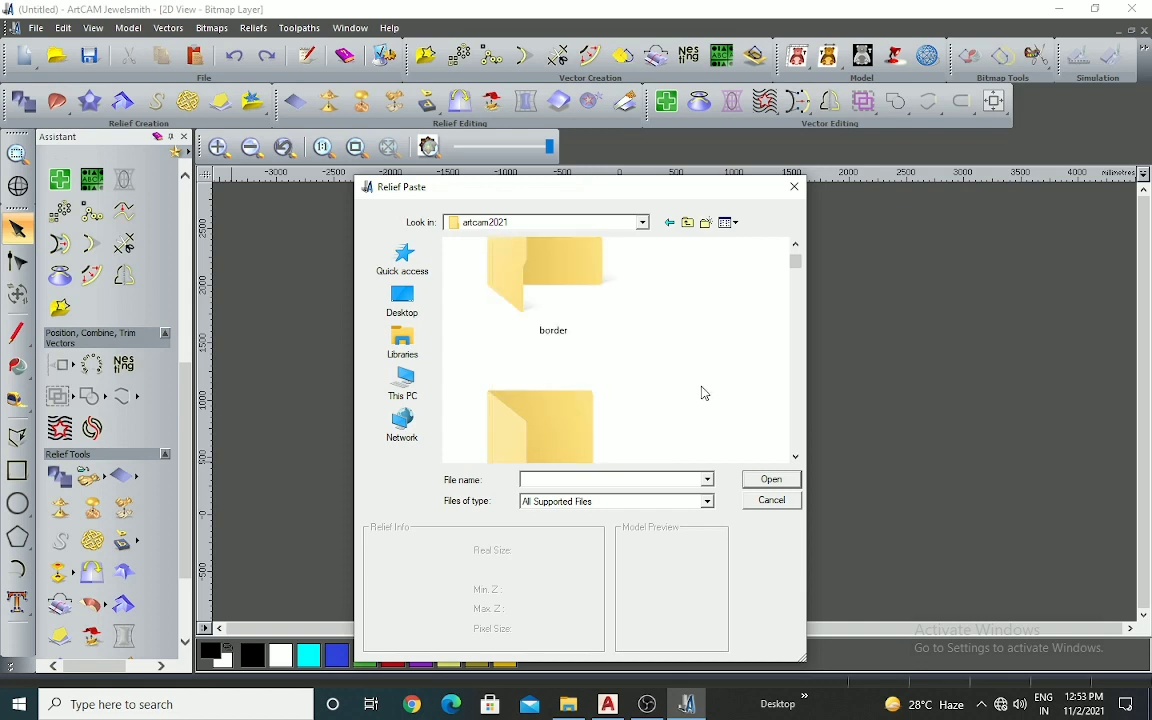
pyautogui.scroll(-2, 703, 395)
pyautogui.scroll(-3, 700, 394)
pyautogui.scroll(-2, 686, 390)
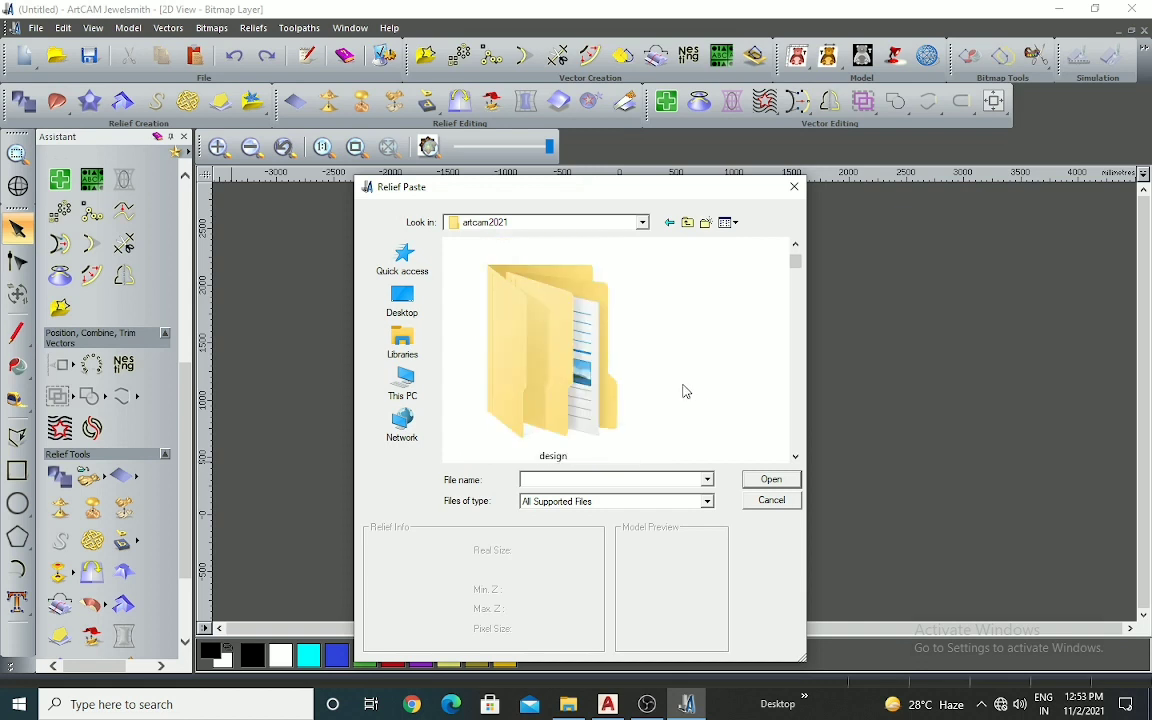
pyautogui.scroll(-2, 664, 390)
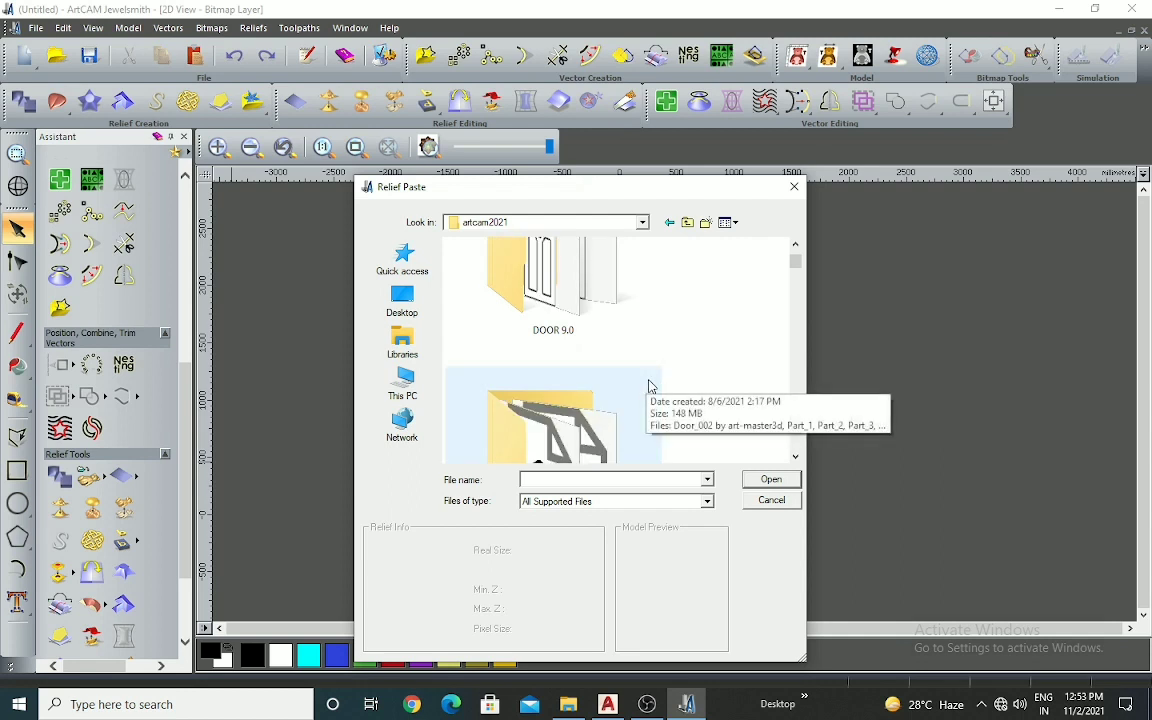
pyautogui.scroll(-4, 608, 411)
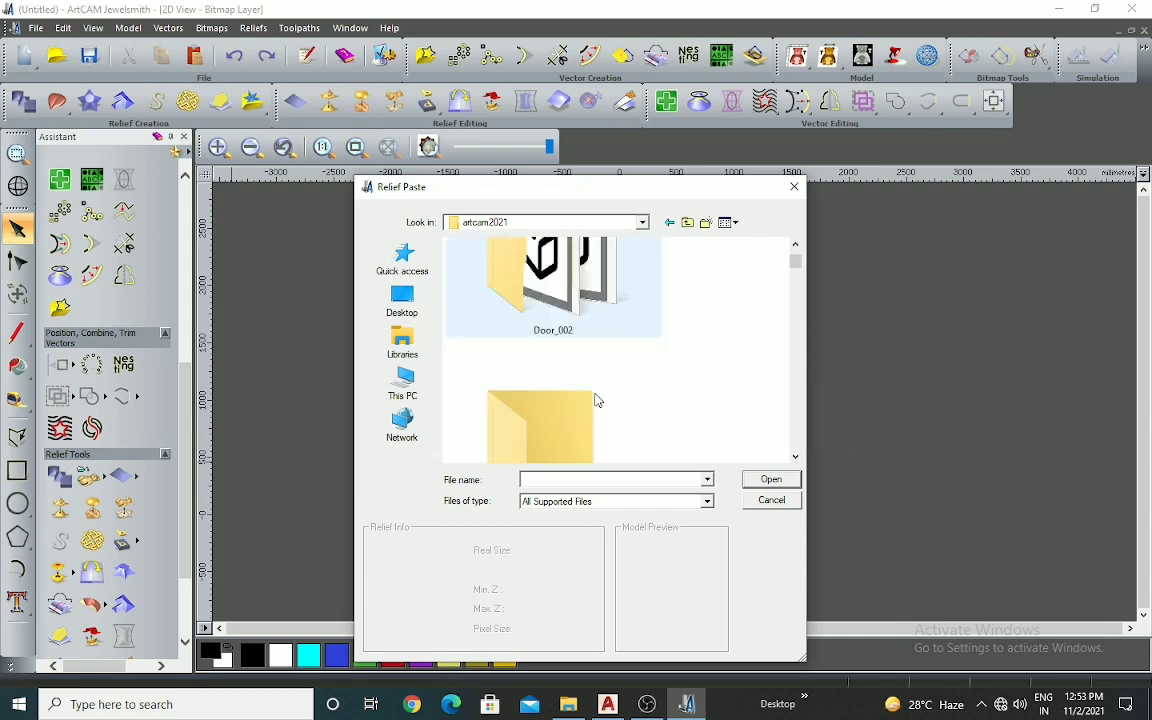
pyautogui.scroll(-5, 680, 410)
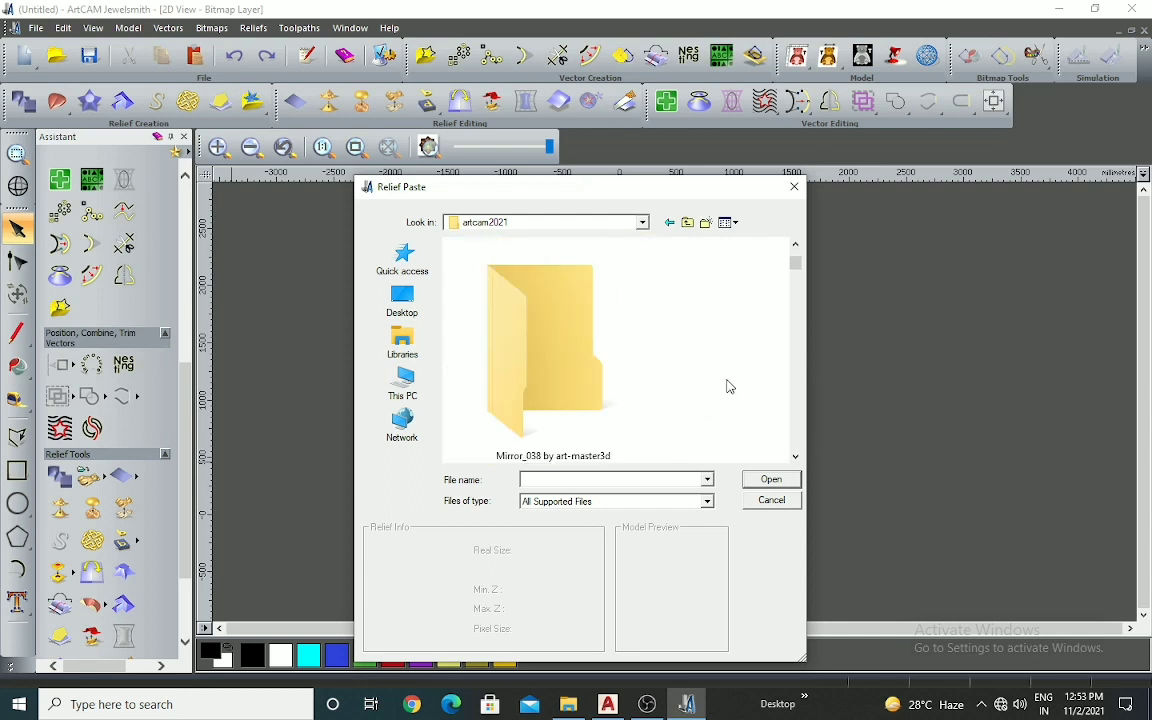
pyautogui.scroll(-4, 731, 397)
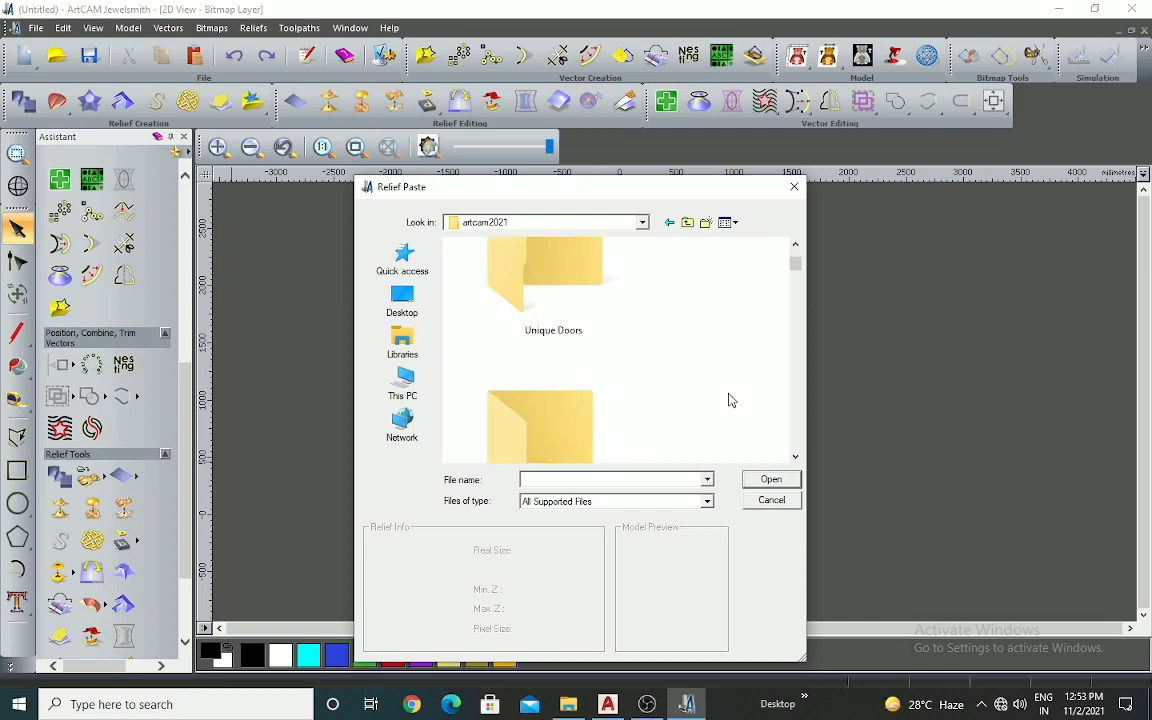
pyautogui.scroll(-4, 707, 404)
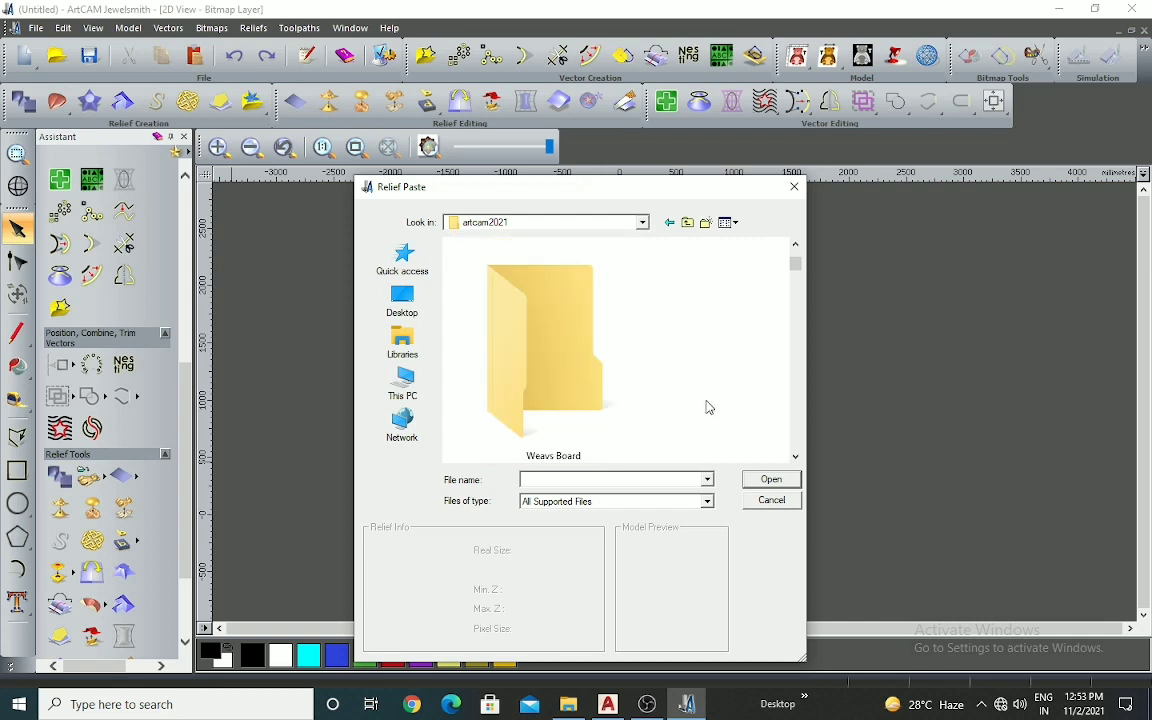
pyautogui.doubleClick(577, 383)
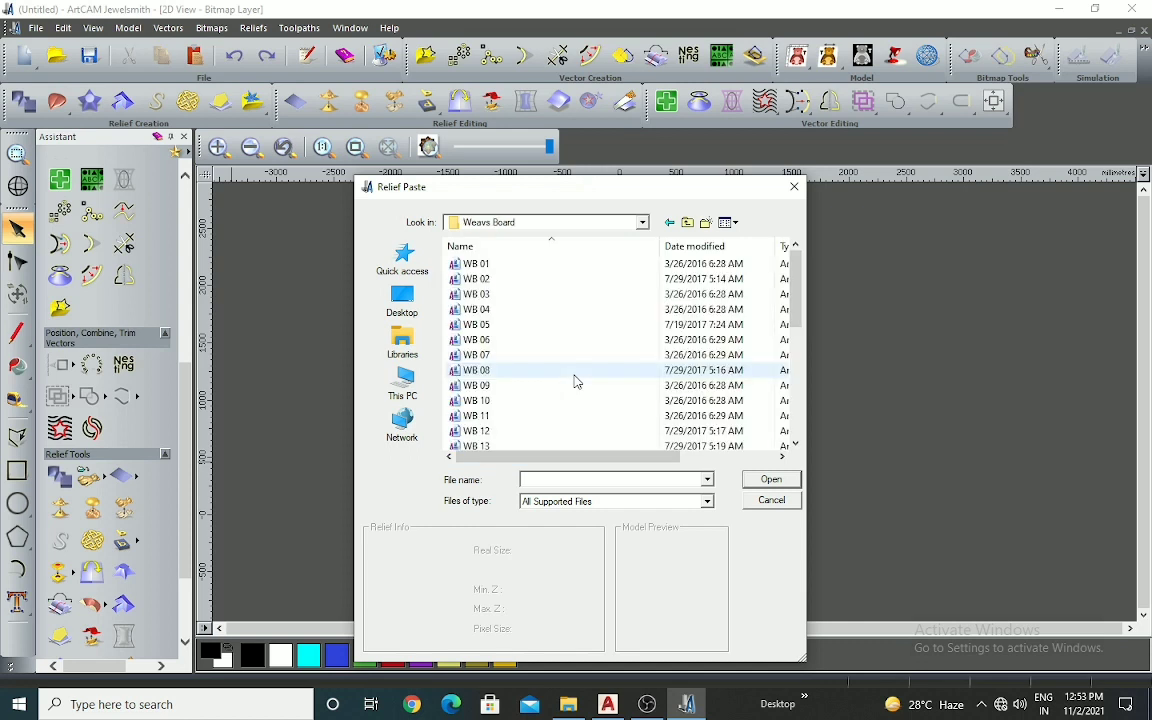
# Step: Preview several weave board reliefs and load WB 13 as the relief to paste
pyautogui.click(485, 264)
pyautogui.click(505, 297)
pyautogui.click(493, 324)
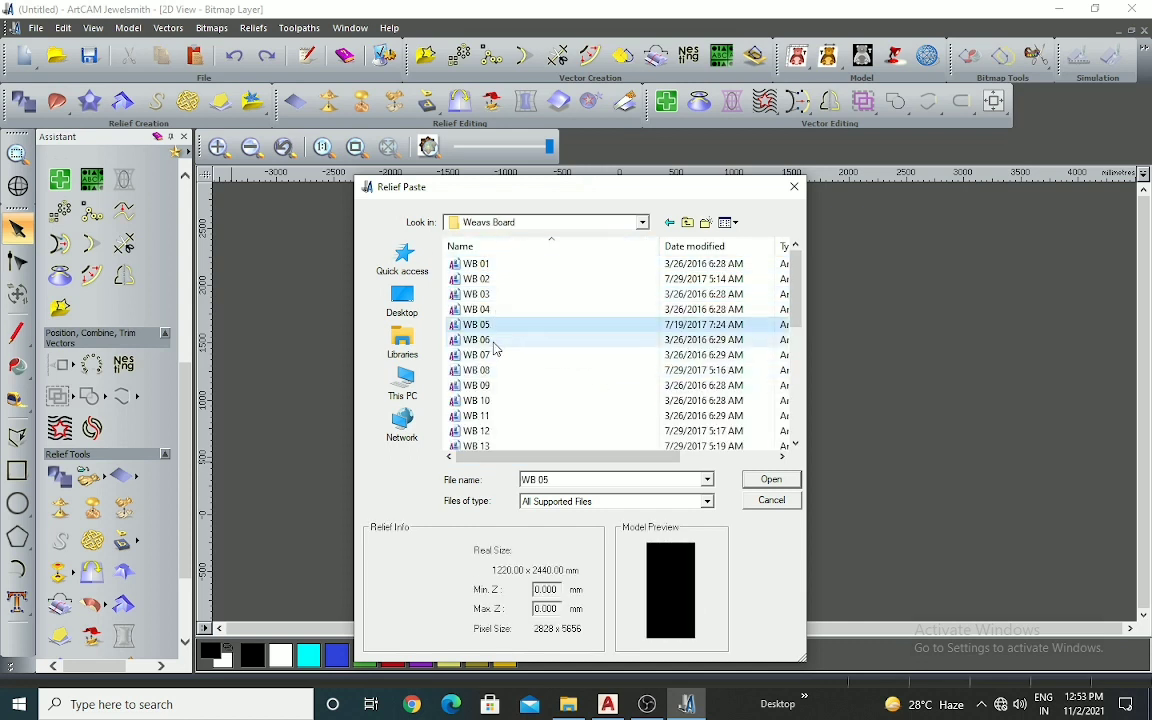
pyautogui.click(494, 368)
pyautogui.click(491, 389)
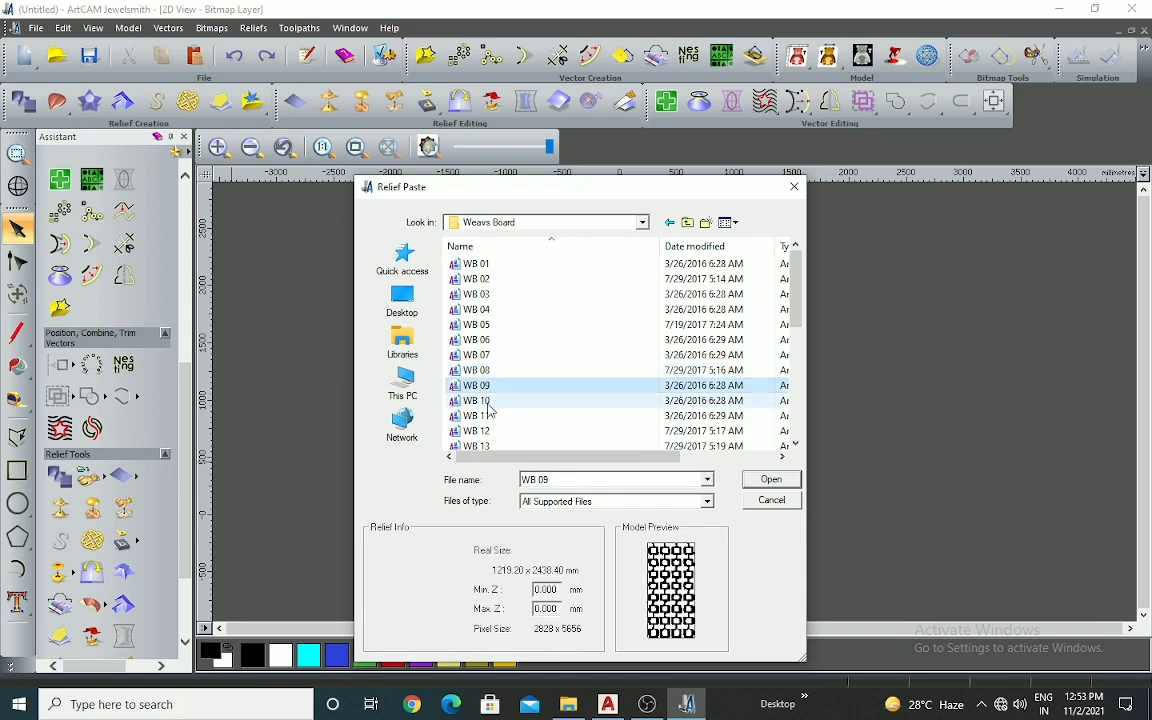
pyautogui.click(489, 415)
pyautogui.click(495, 445)
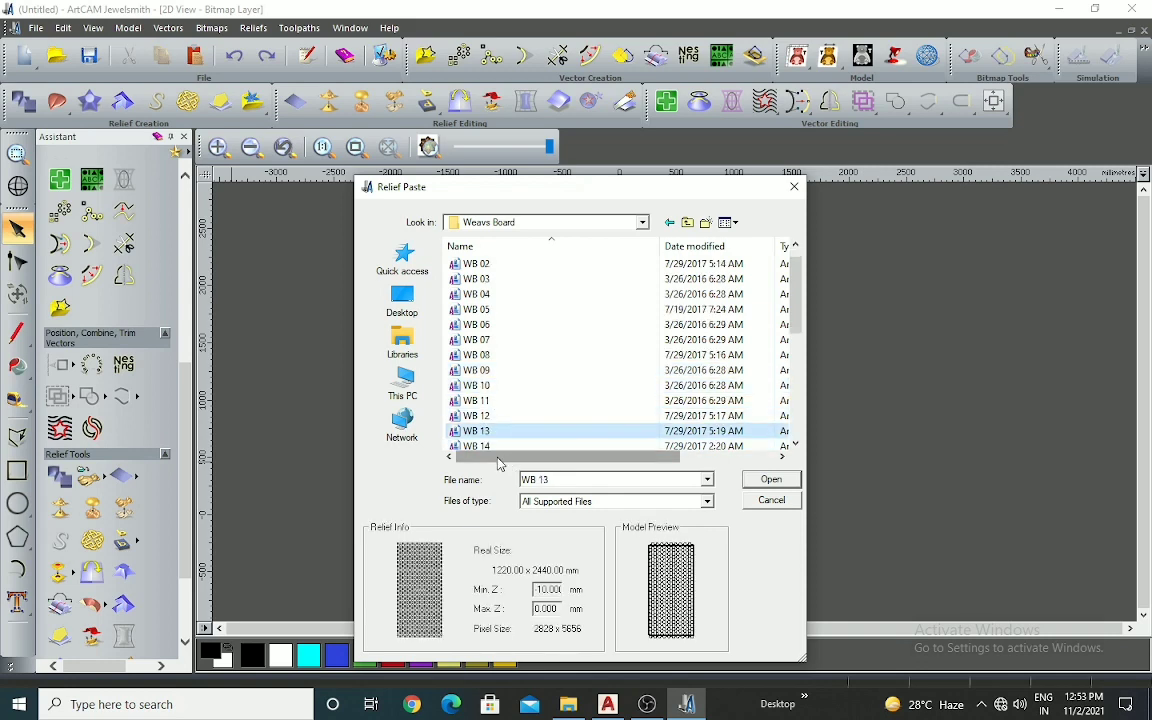
pyautogui.click(770, 480)
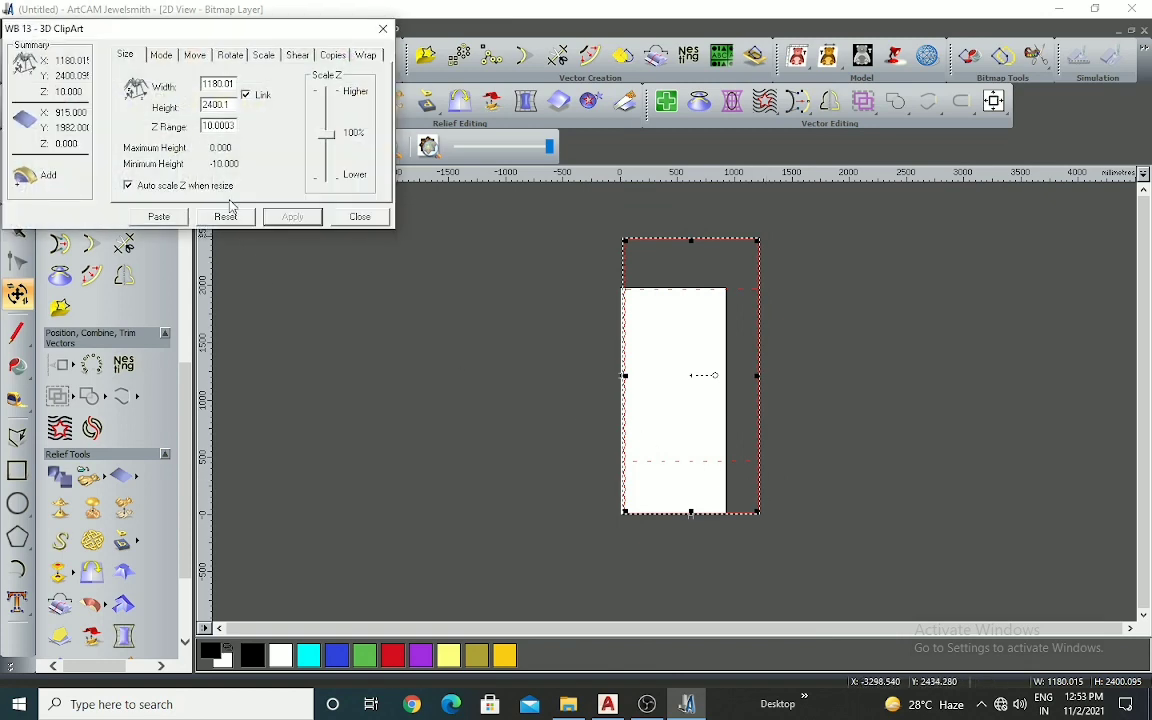
# Step: Move the 3D clipart dialog clear of the menus and tile the 2D and 3D views side by side vertically
pyautogui.moveTo(232, 84); pyautogui.dragTo(104, 101)
pyautogui.moveTo(254, 36); pyautogui.dragTo(249, 136)
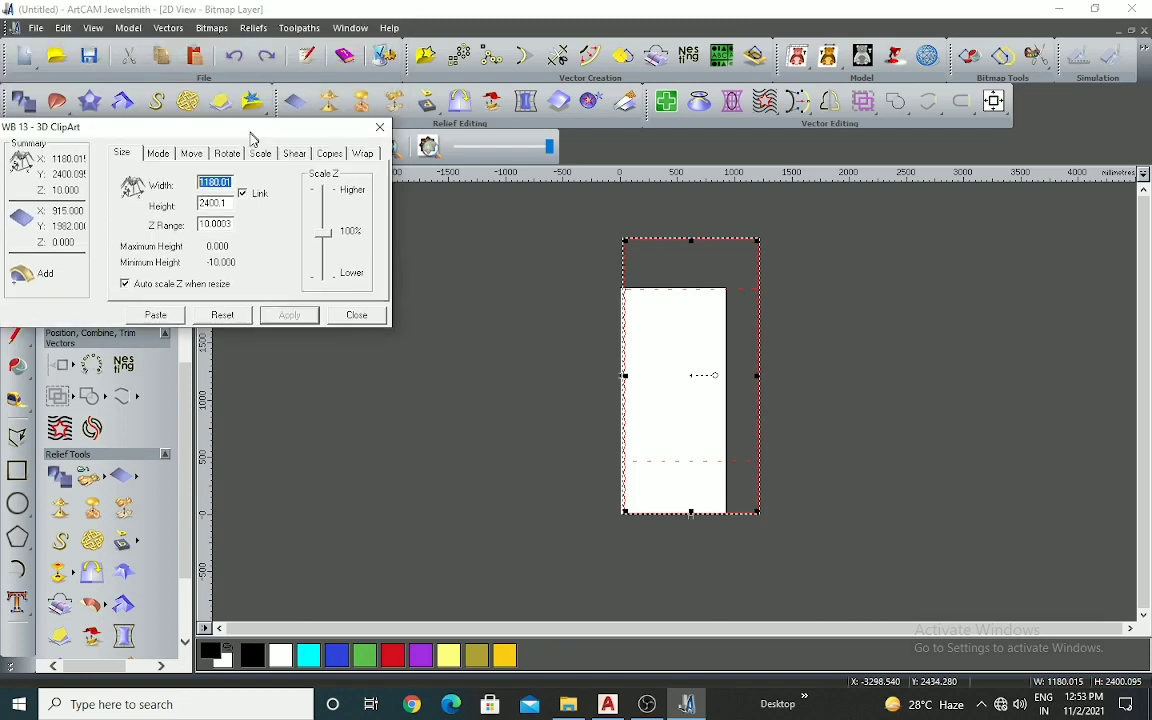
pyautogui.click(351, 28)
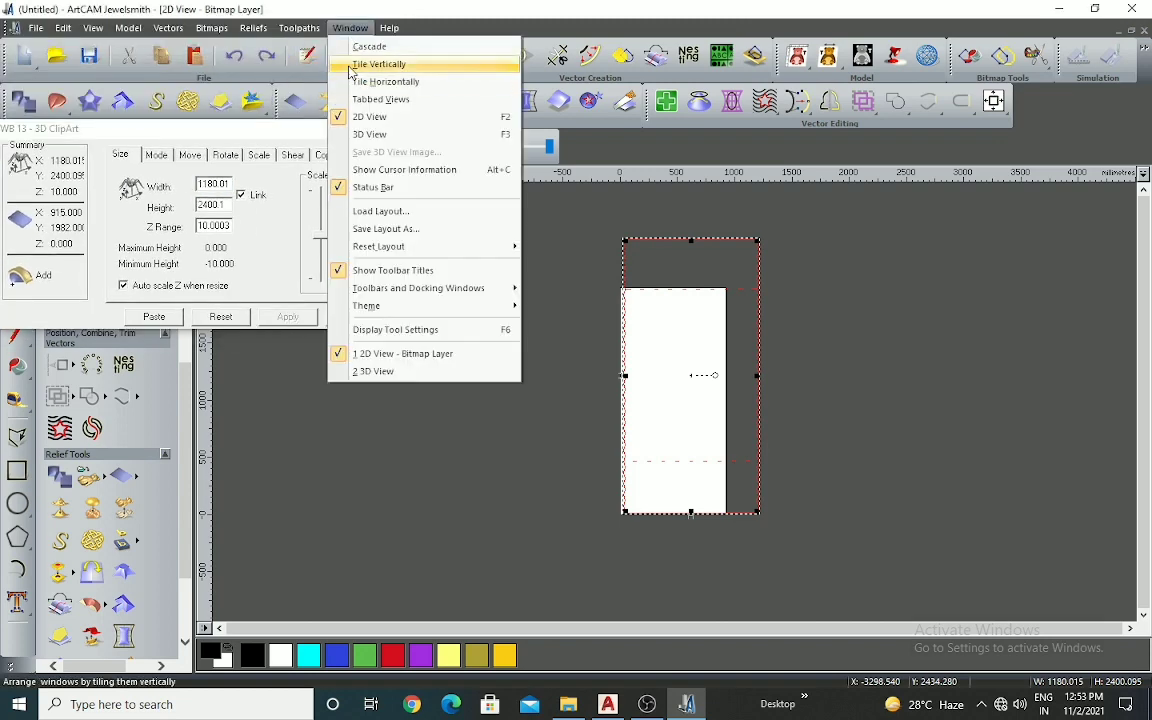
pyautogui.click(352, 64)
pyautogui.scroll(1, 856, 371)
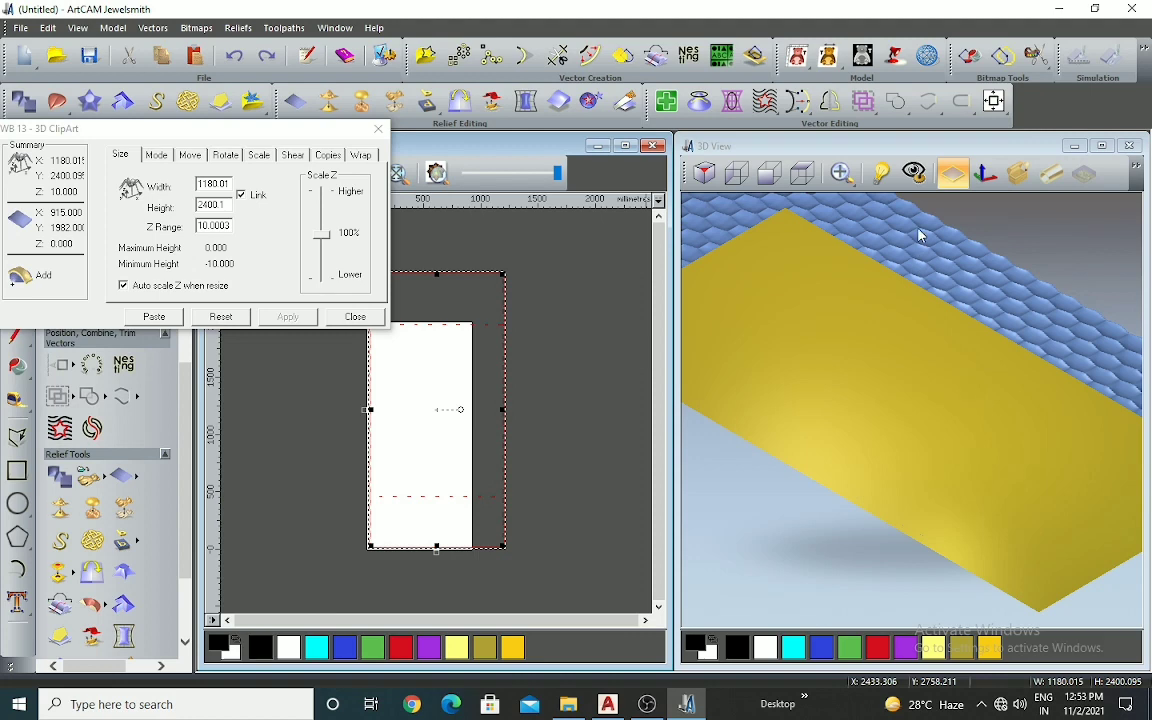
pyautogui.click(805, 173)
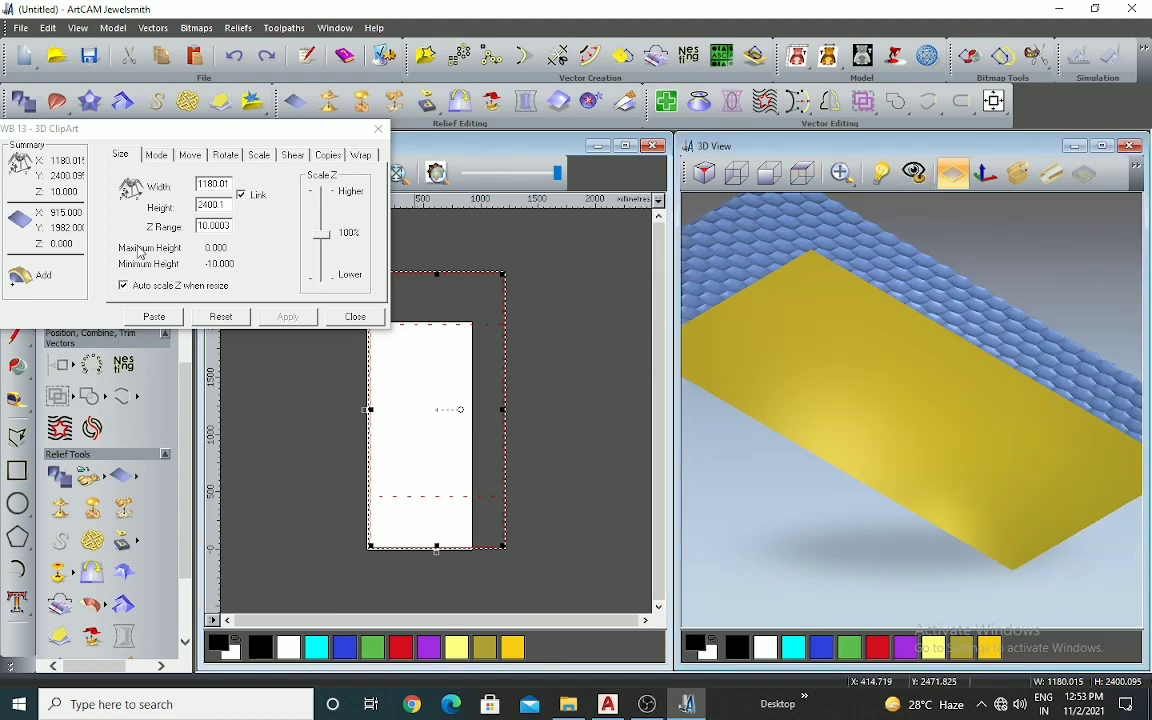
# Step: With the width-height link turned off, resize the WB 13 relief to 1220 x 2400 mm and centre it in the model
pyautogui.click(241, 195)
pyautogui.write('1220')
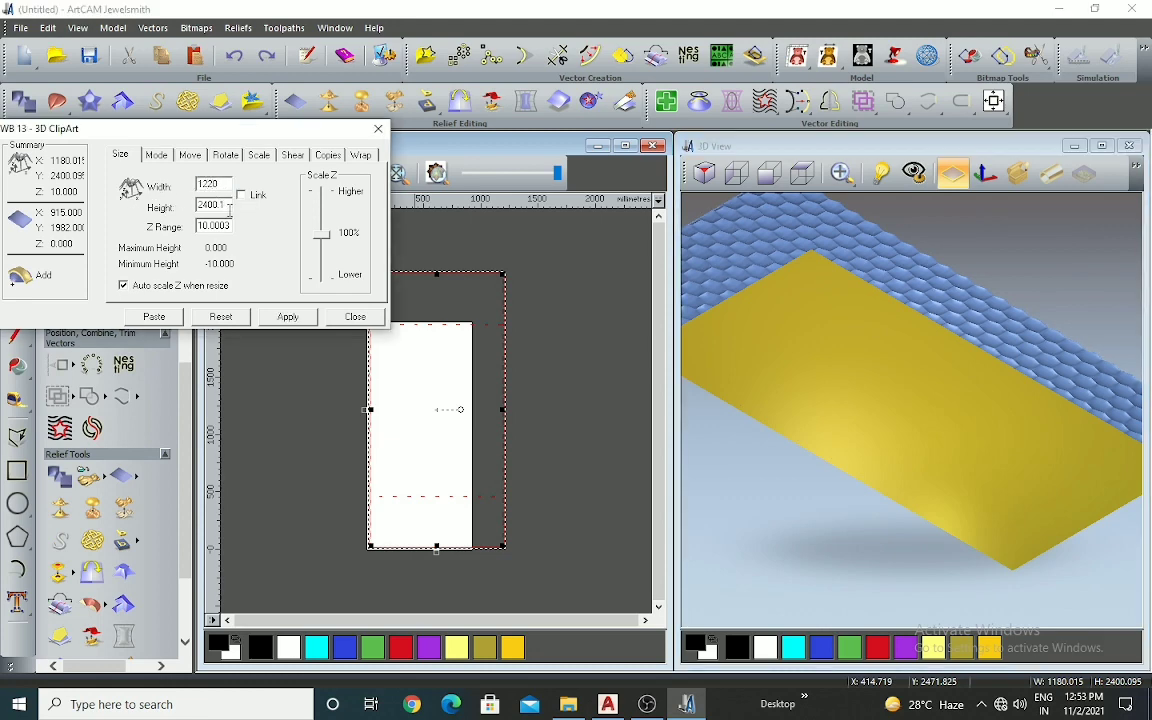
pyautogui.press('Tab')
pyautogui.write('2400')
pyautogui.click(285, 317)
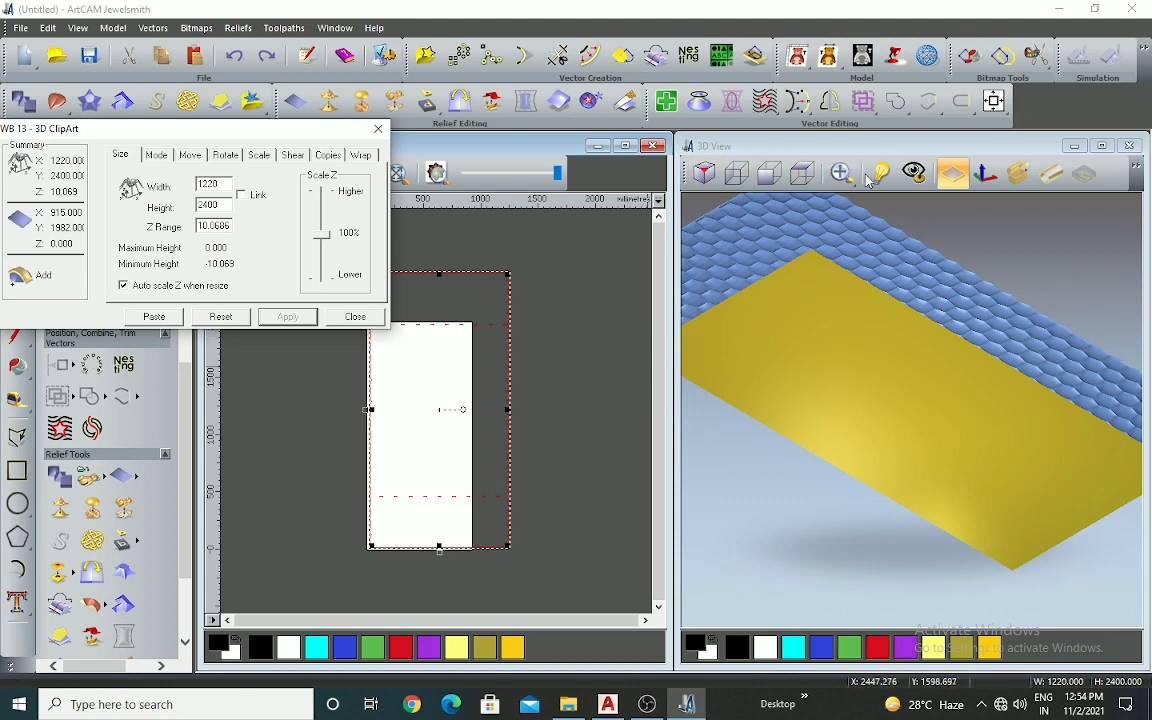
pyautogui.click(895, 101)
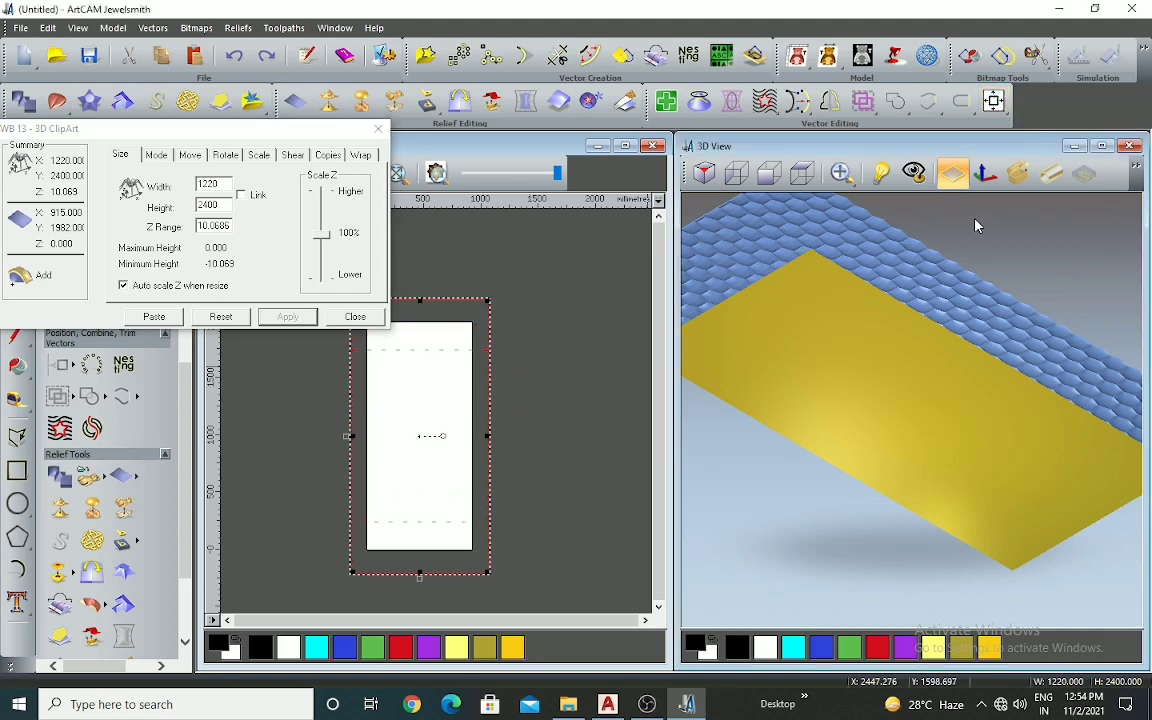
pyautogui.scroll(-3, 905, 329)
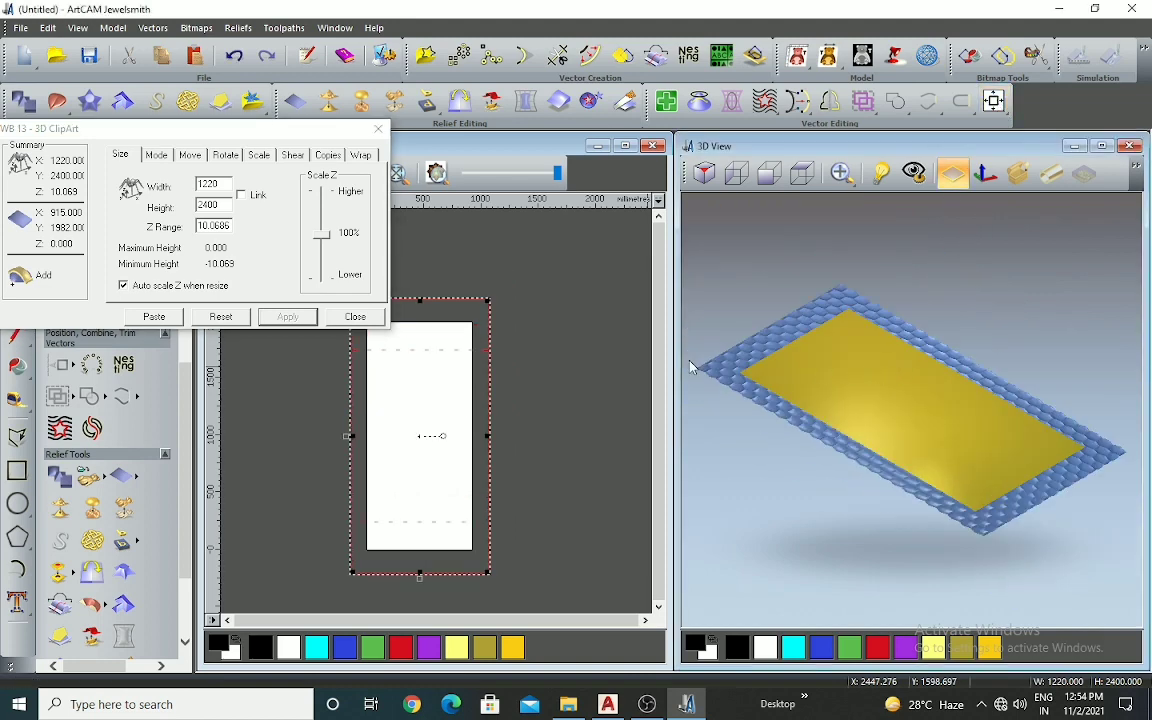
# Step: Resize the WB 13 relief to 915 x 1982 mm and centre it in the model
pyautogui.doubleClick(229, 187)
pyautogui.write('915')
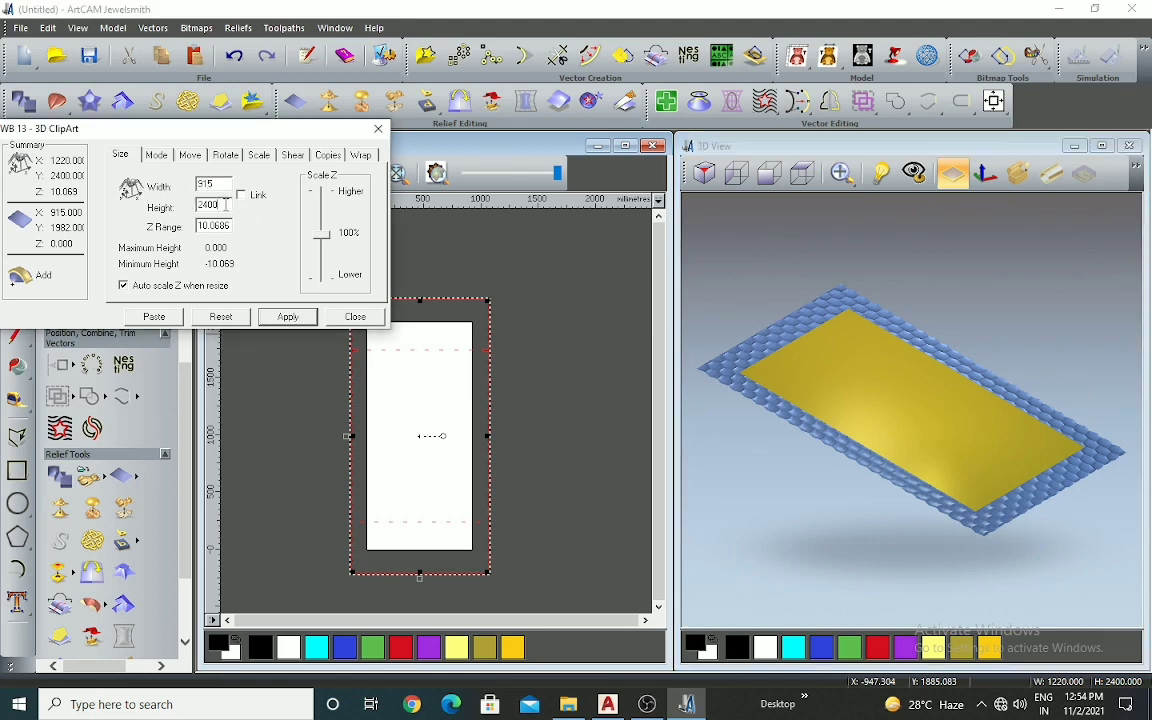
pyautogui.doubleClick(226, 204)
pyautogui.write('1982')
pyautogui.click(290, 318)
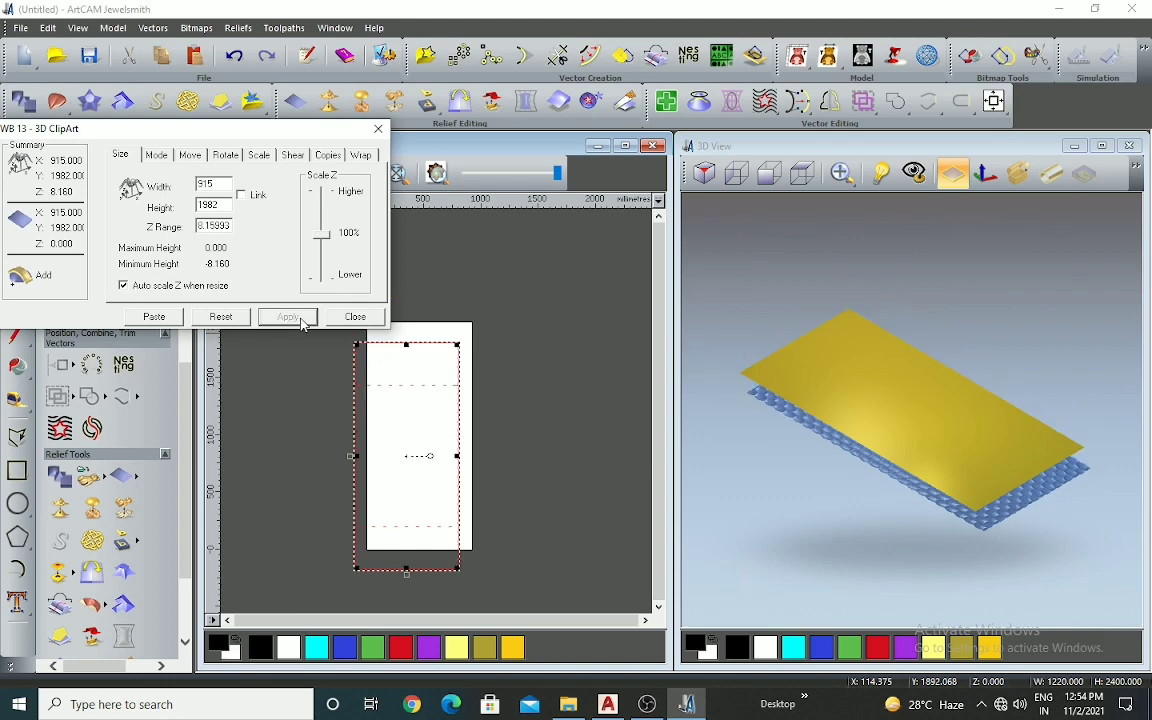
pyautogui.click(996, 104)
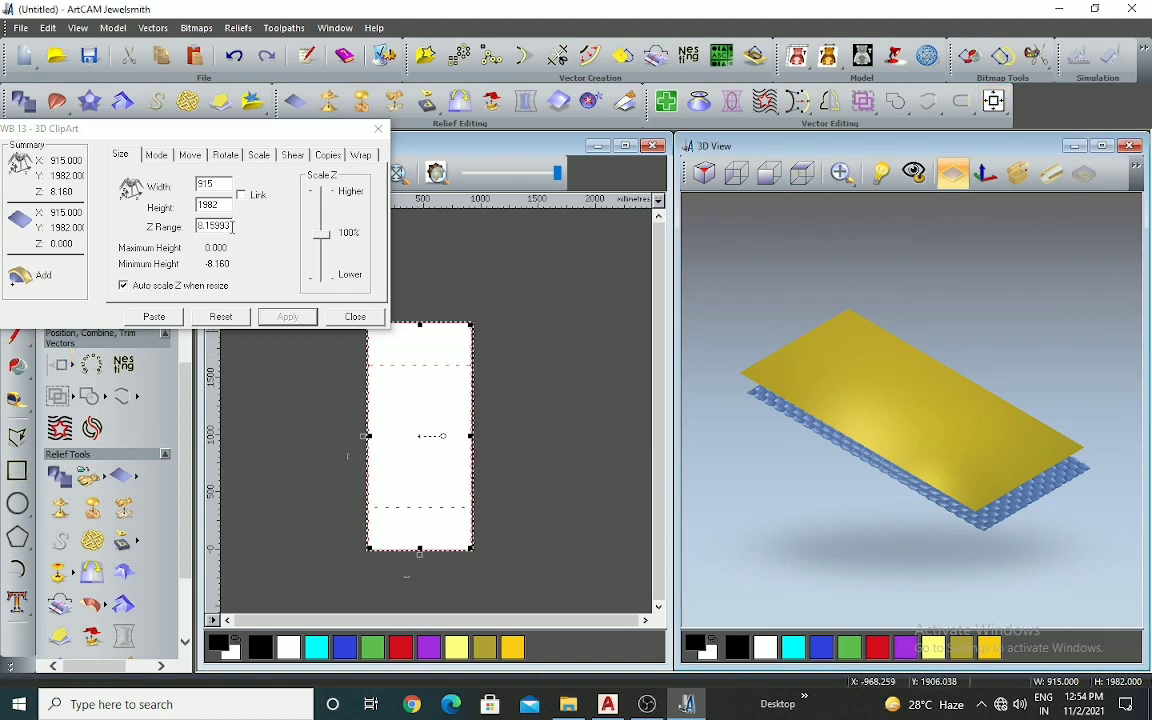
# Step: Set the Z range of the WB 13 relief to 12 mm and apply it
pyautogui.moveTo(233, 227); pyautogui.dragTo(116, 243)
pyautogui.write('0')
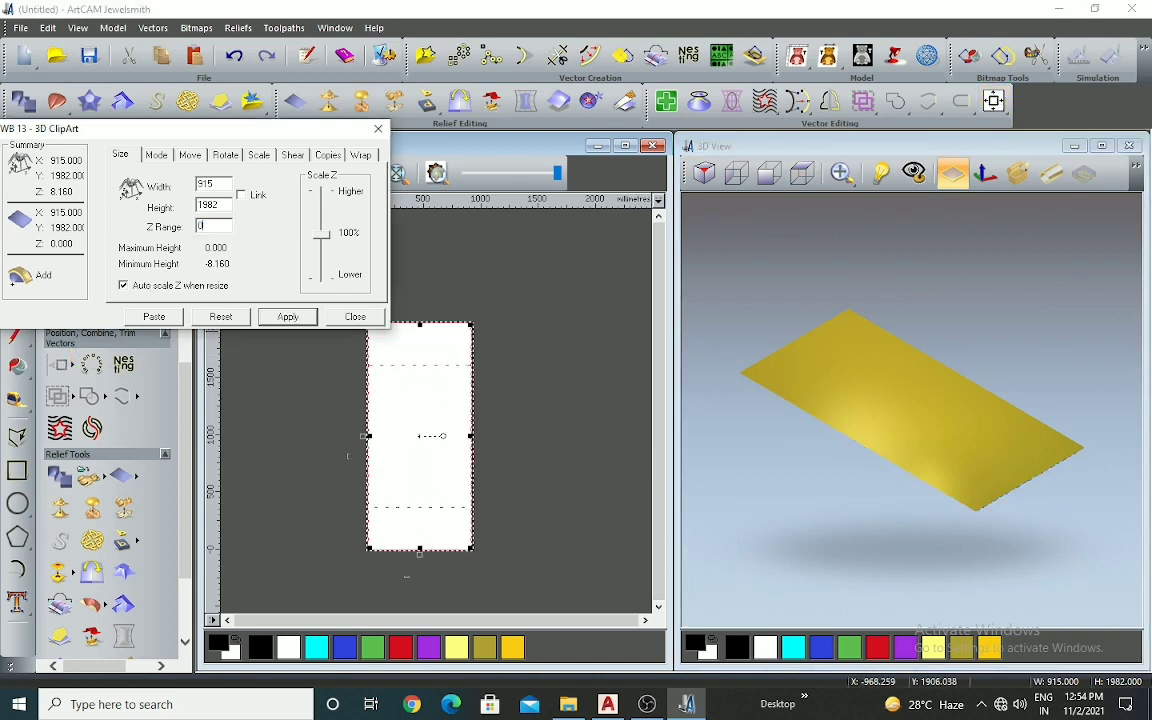
pyautogui.moveTo(219, 225); pyautogui.dragTo(115, 242)
pyautogui.write('12')
pyautogui.click(287, 316)
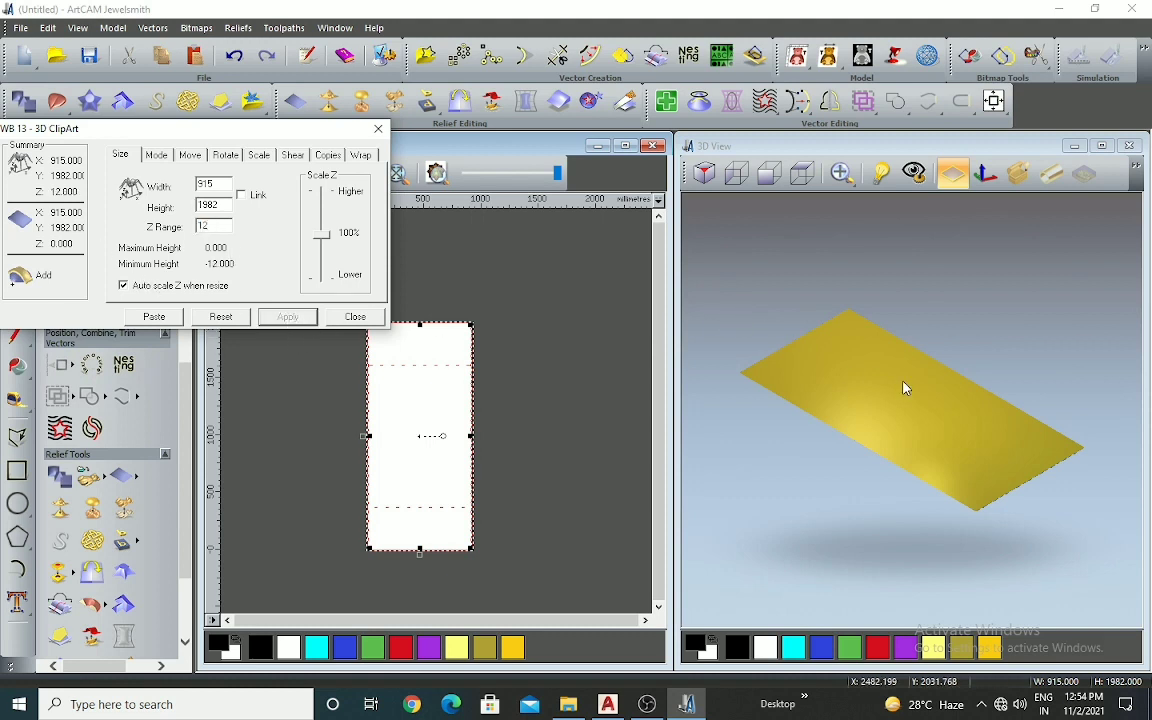
# Step: Examine the relief's fit against the model outline in the 2D and 3D views
pyautogui.scroll(3, 869, 445)
pyautogui.scroll(-2, 789, 405)
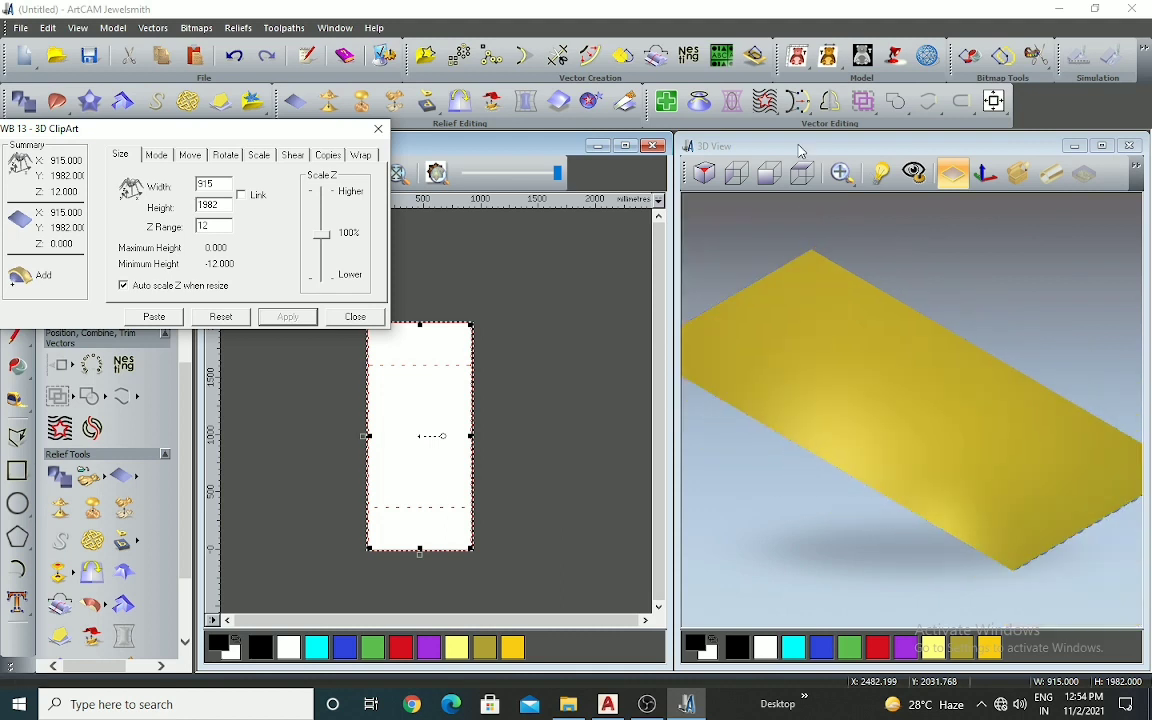
pyautogui.scroll(-1, 851, 343)
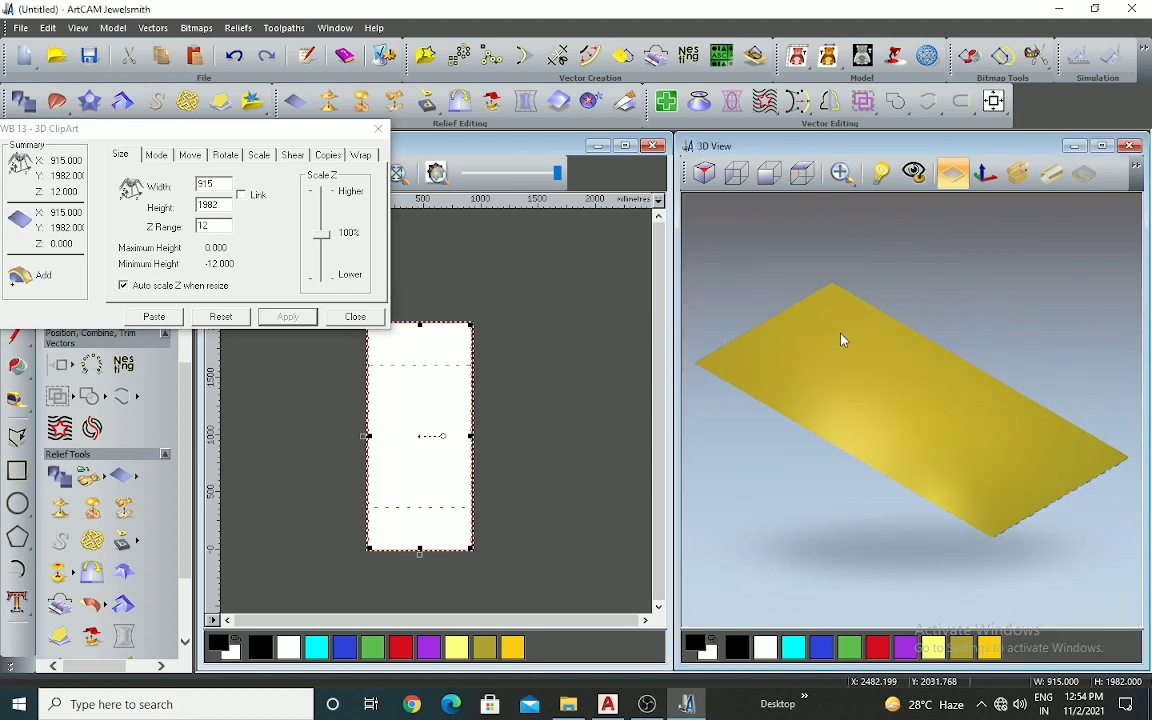
pyautogui.scroll(2, 419, 471)
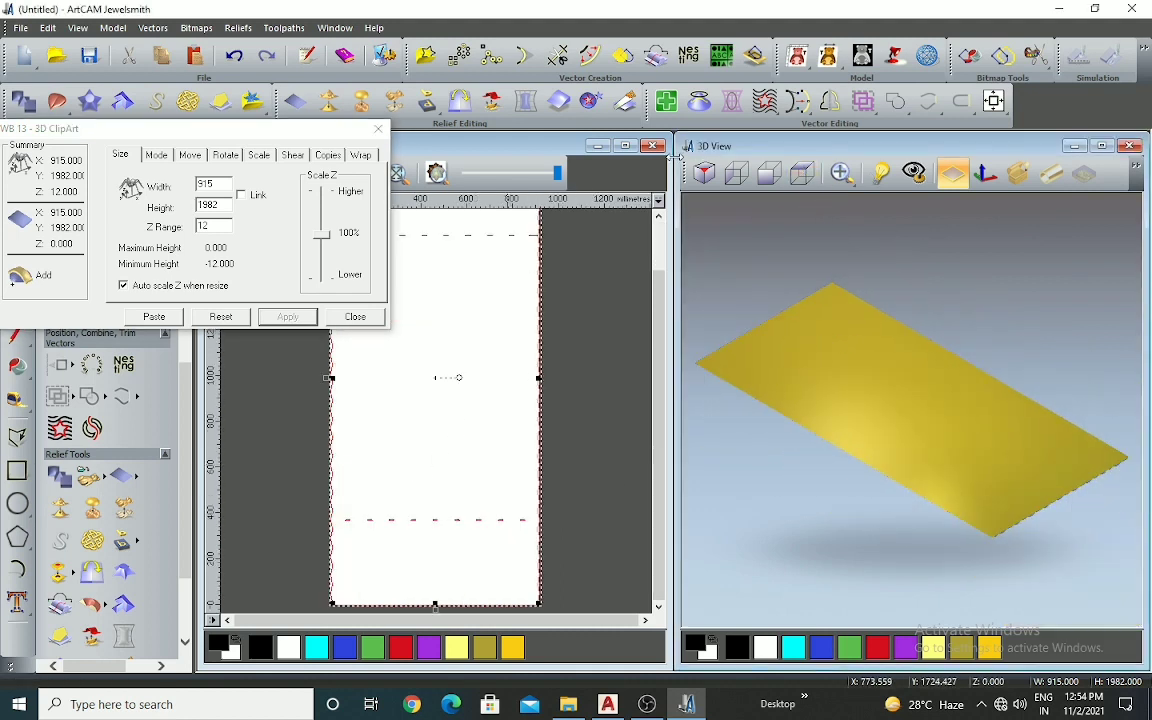
pyautogui.moveTo(993, 101)
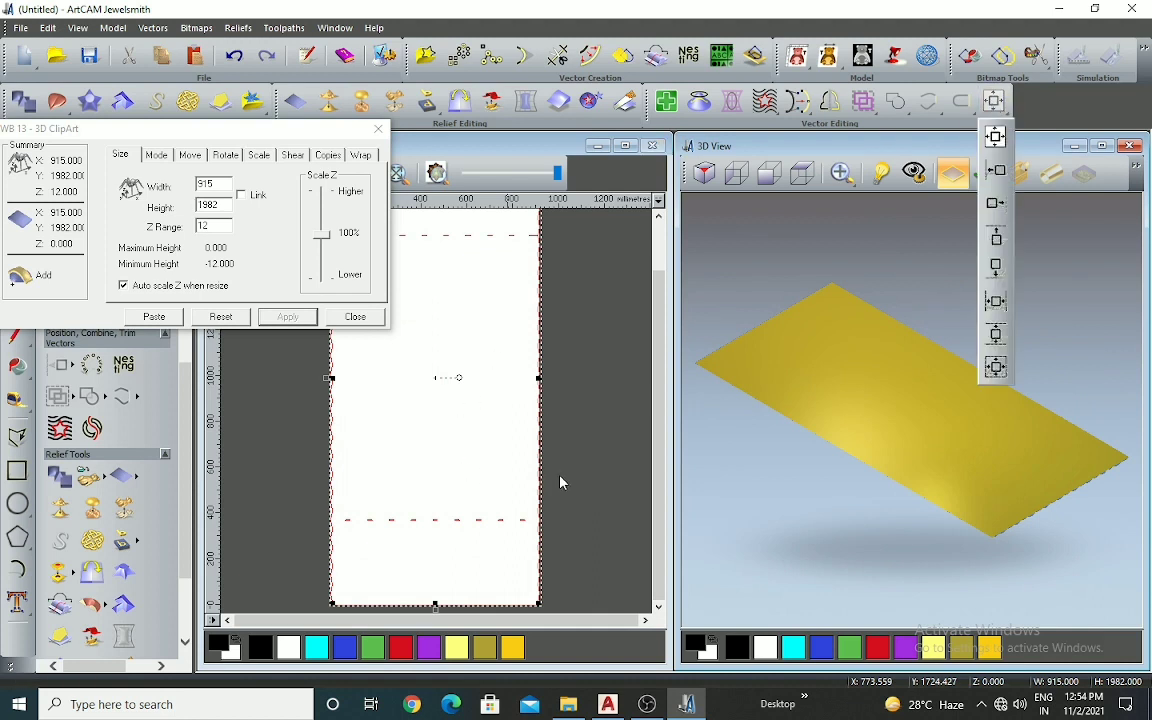
pyautogui.scroll(-2, 495, 433)
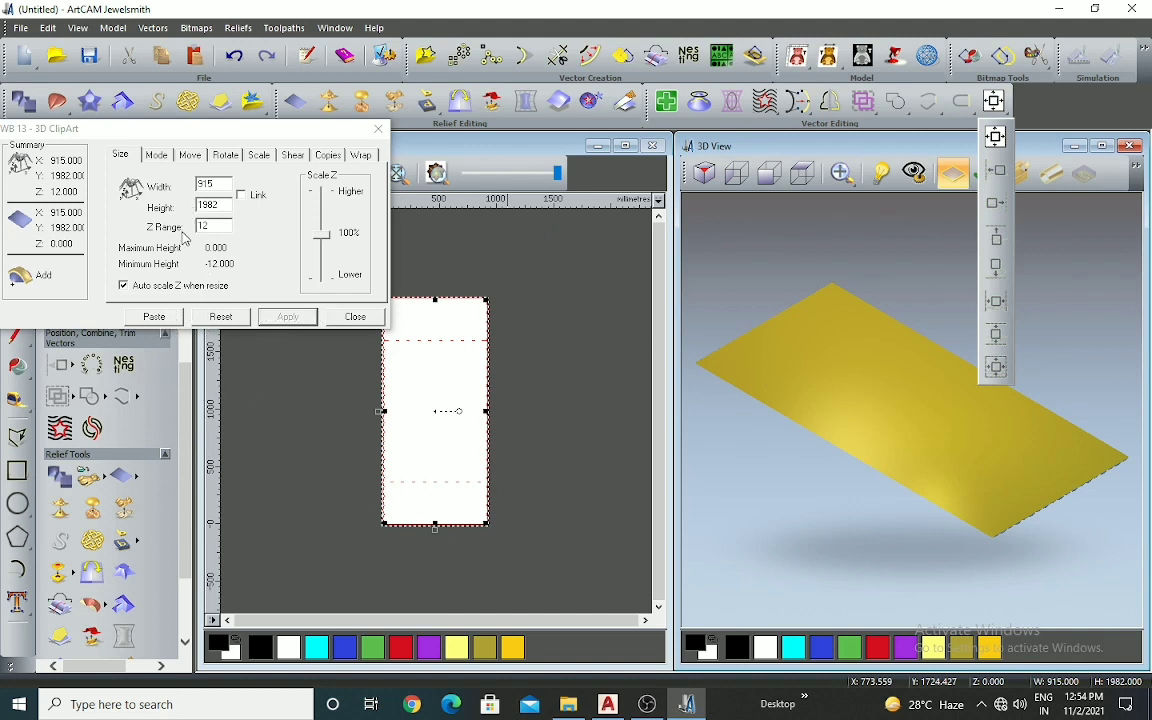
pyautogui.scroll(2, 1000, 527)
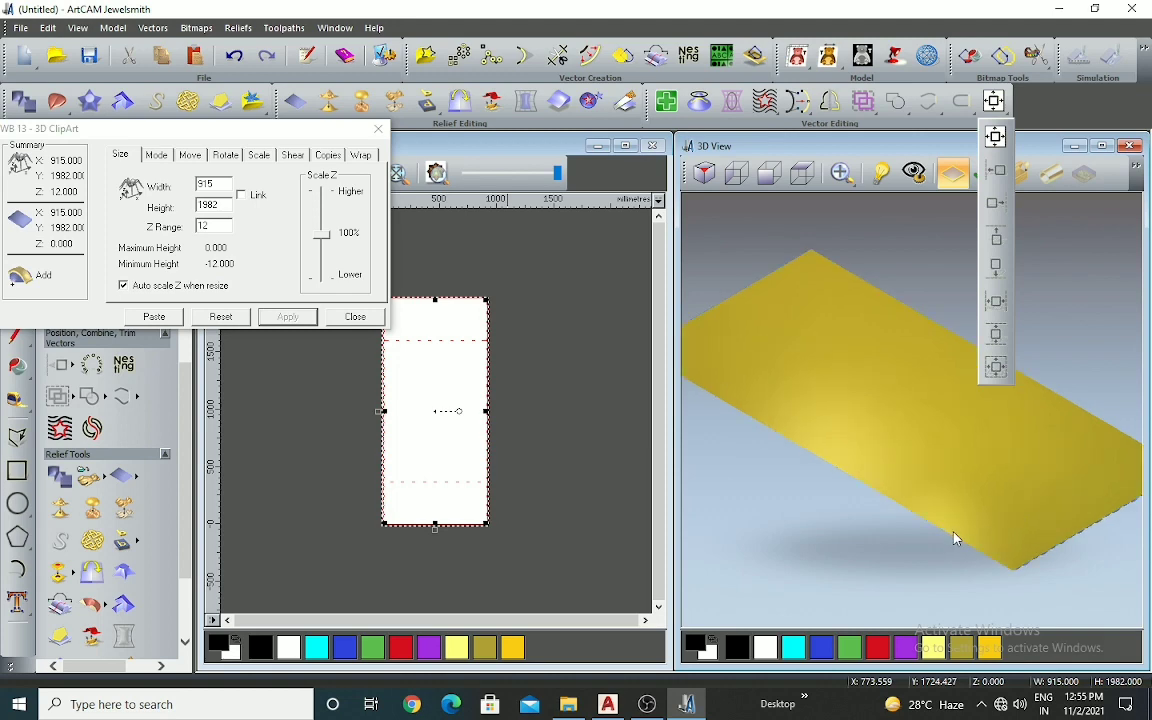
pyautogui.scroll(-2, 872, 327)
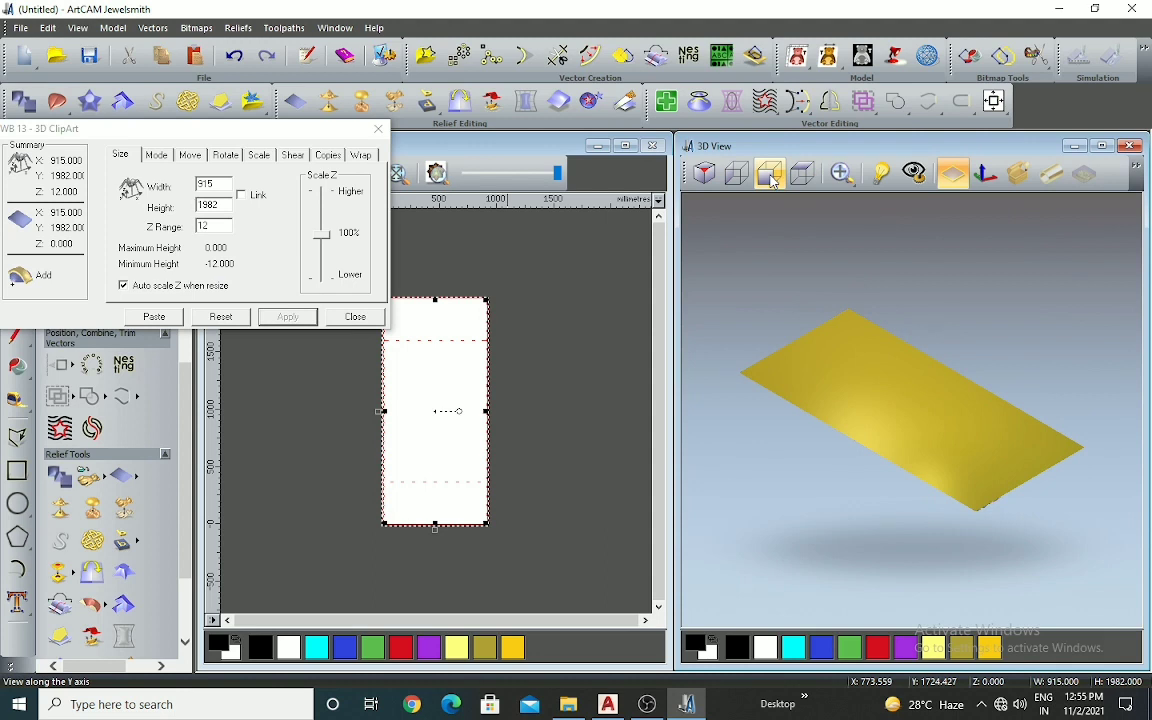
pyautogui.scroll(-2, 864, 419)
pyautogui.scroll(1, 427, 560)
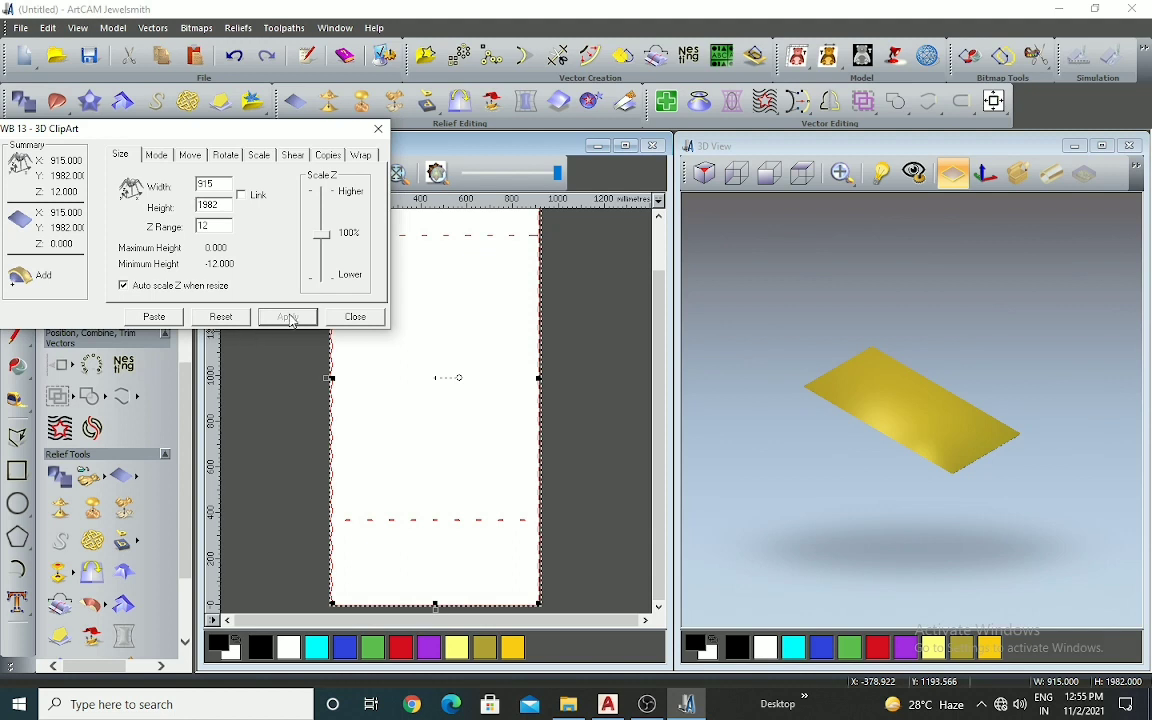
# Step: Paste the sized WB 13 relief into the model and close the 3D clipart dialog
pyautogui.click(155, 318)
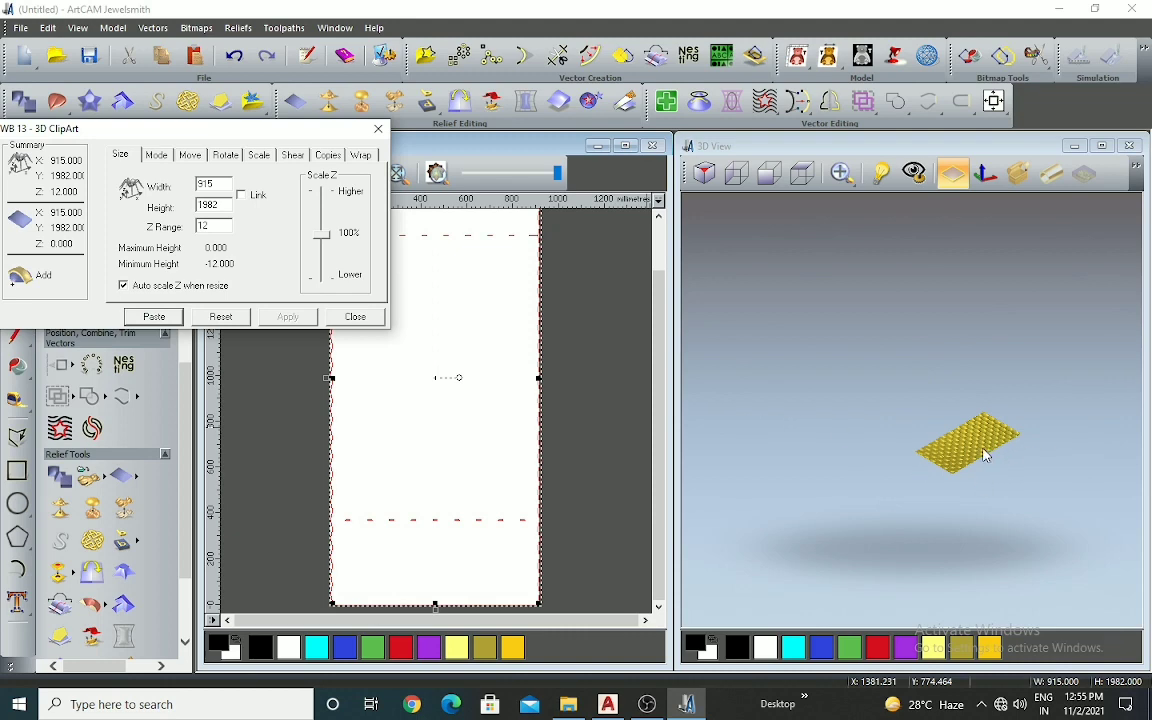
pyautogui.scroll(10, 947, 425)
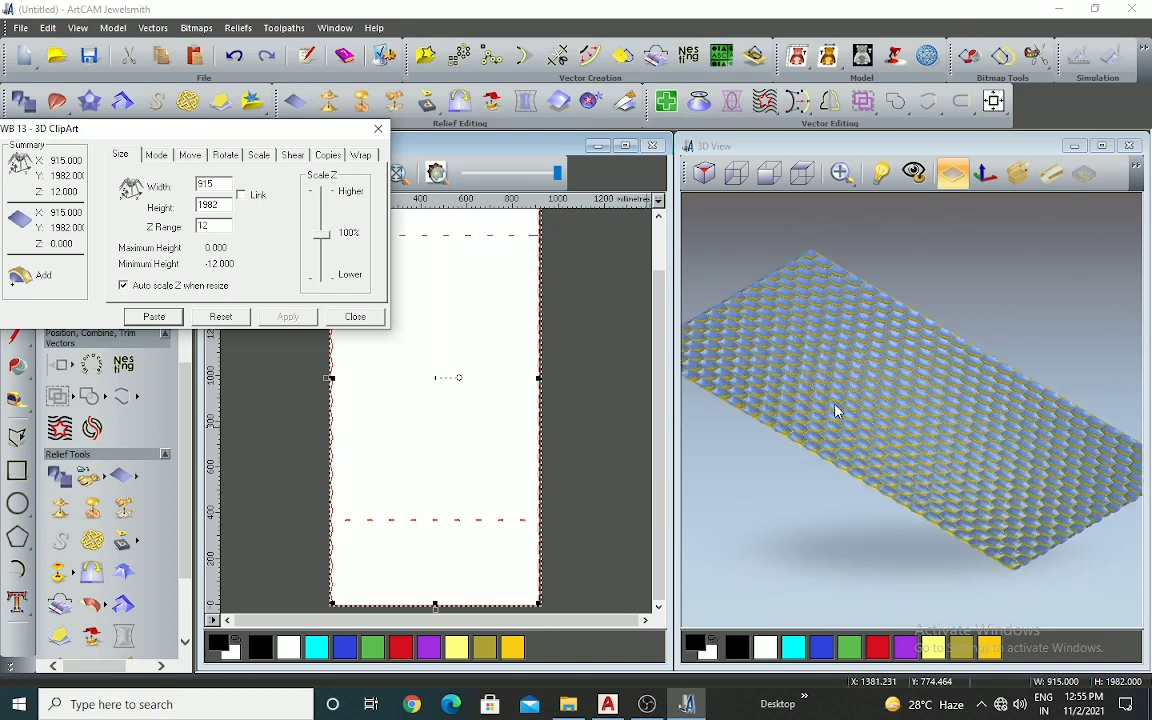
pyautogui.scroll(3, 835, 466)
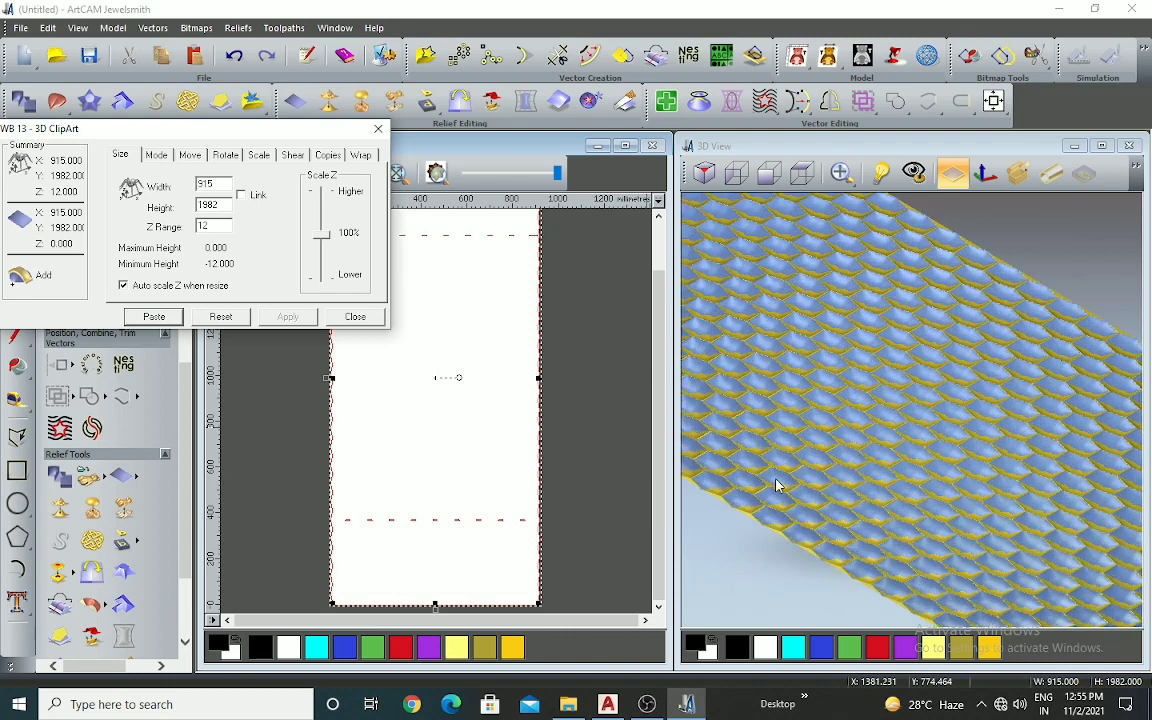
pyautogui.click(355, 317)
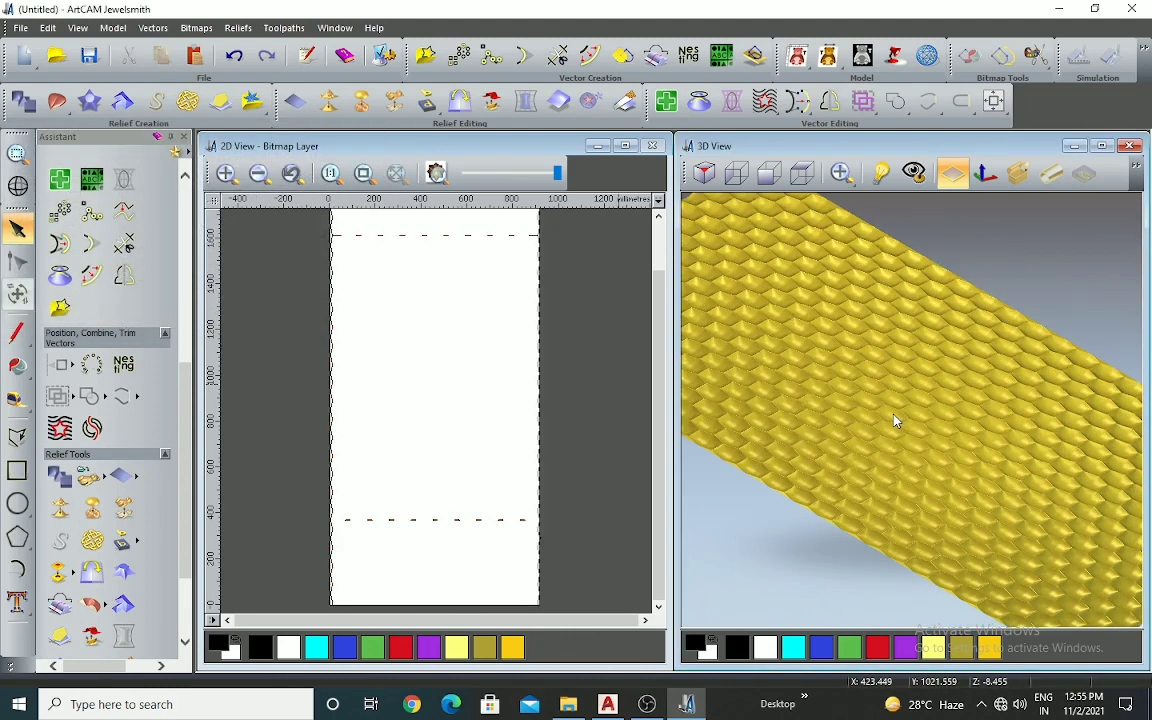
# Step: Maximize the 3D view and inspect the pasted weave relief from close up and at an angle
pyautogui.scroll(-5, 805, 406)
pyautogui.scroll(2, 920, 370)
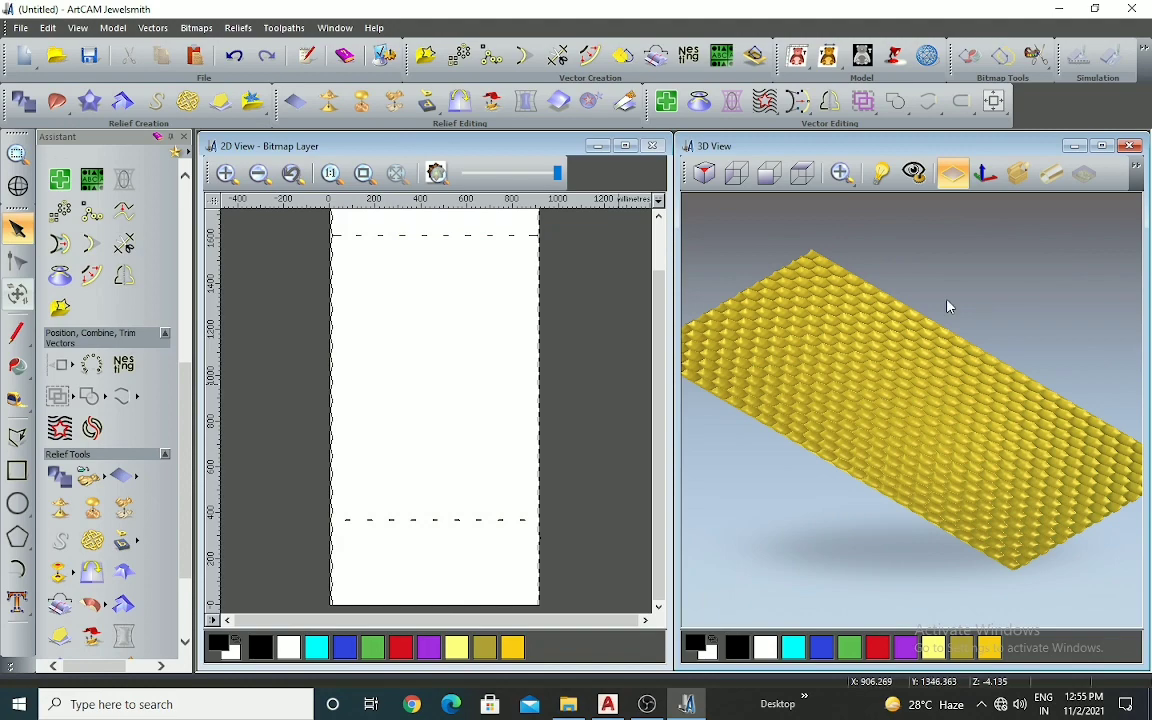
pyautogui.click(1101, 147)
pyautogui.scroll(3, 688, 383)
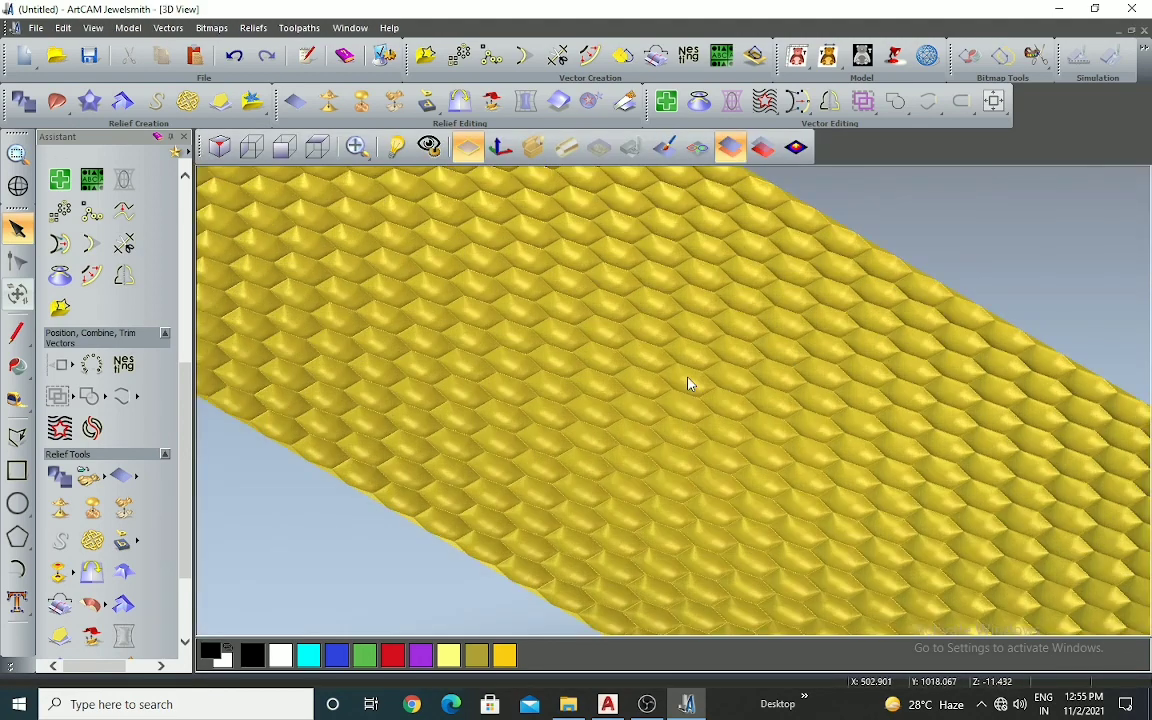
pyautogui.scroll(5, 688, 383)
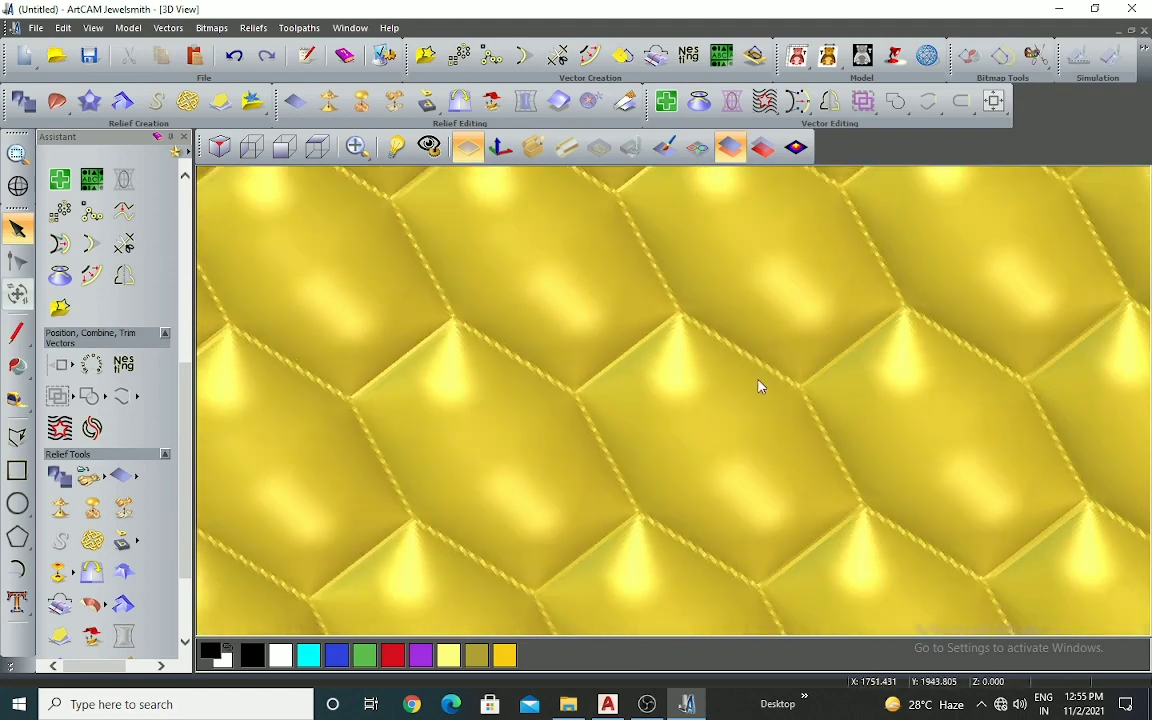
pyautogui.moveTo(758, 386); pyautogui.dragTo(727, 364)
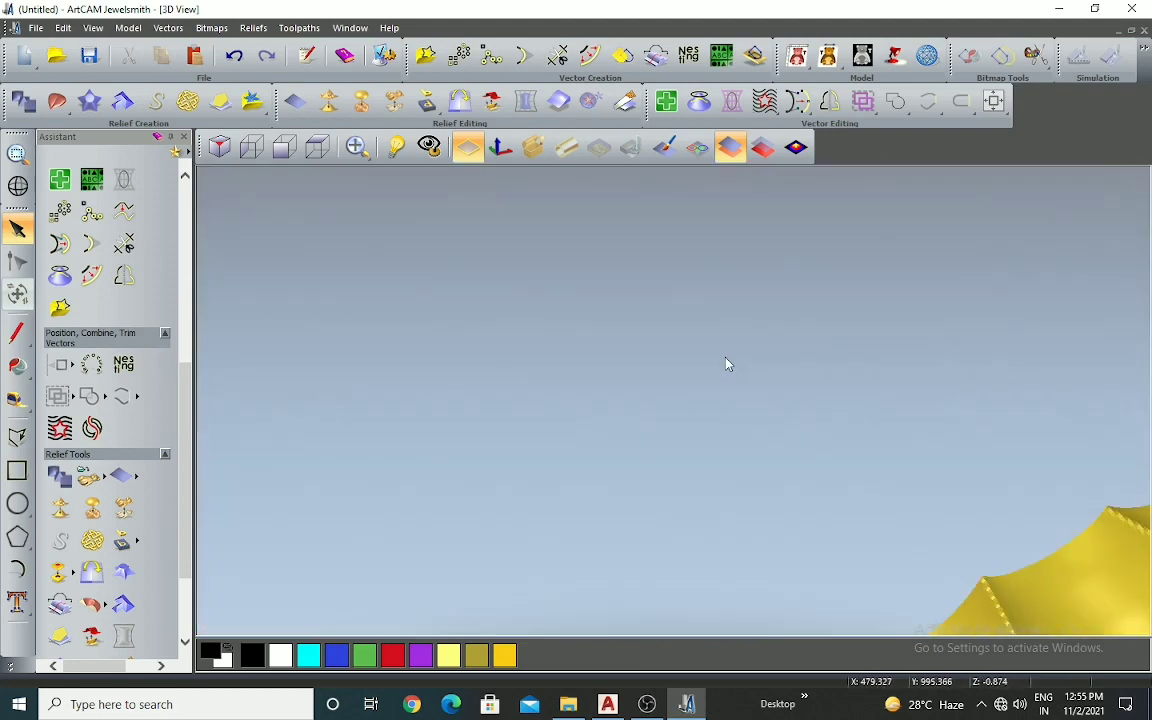
pyautogui.scroll(-4, 727, 364)
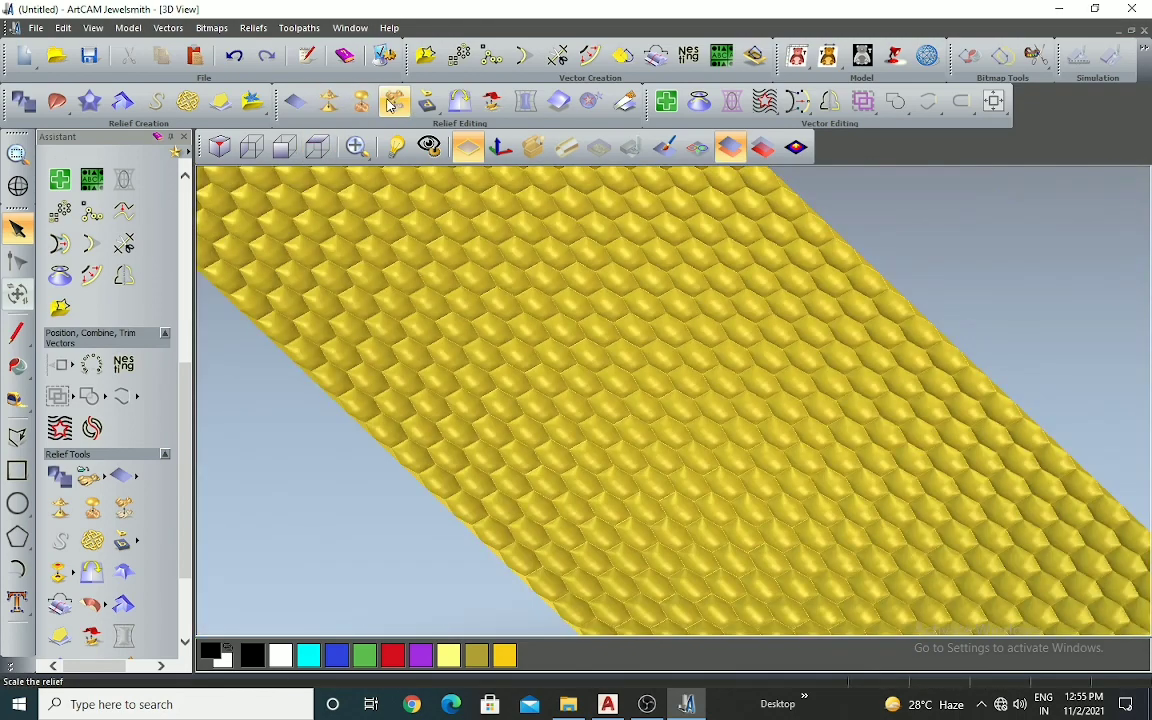
# Step: Check the relief's height in the Scale Relief settings without changing it, and examine the weave cells close up
pyautogui.click(393, 105)
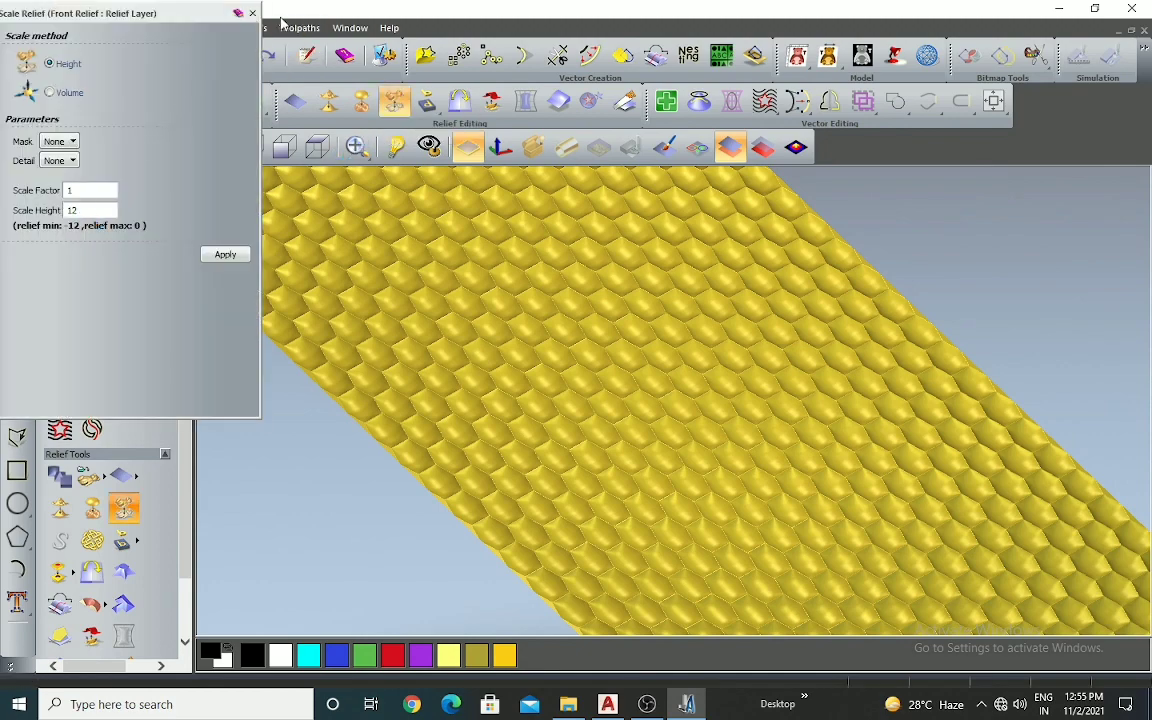
pyautogui.click(252, 13)
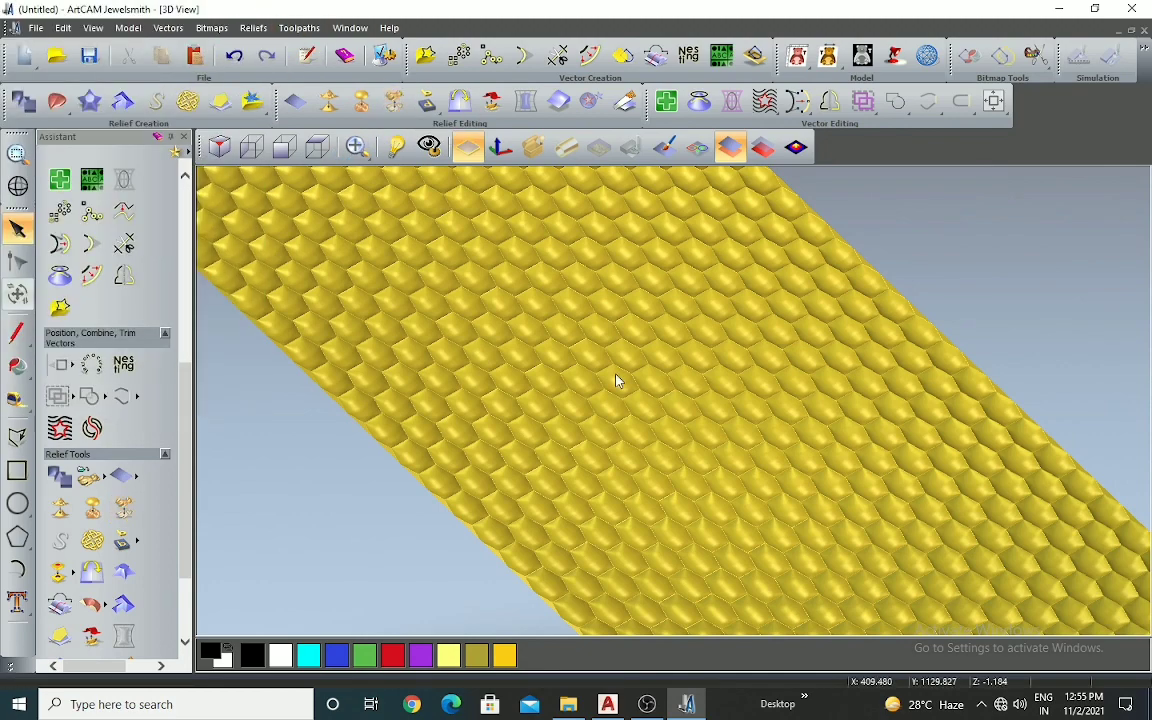
pyautogui.scroll(-3, 809, 438)
pyautogui.scroll(2, 754, 505)
pyautogui.scroll(6, 755, 510)
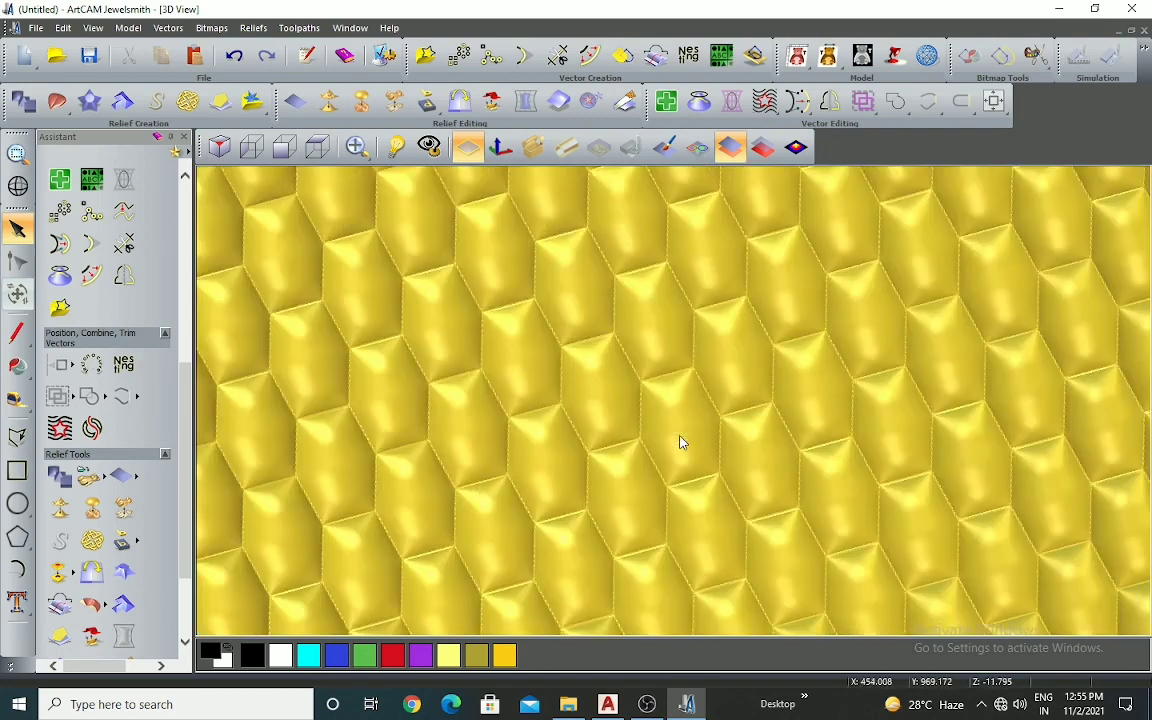
pyautogui.scroll(2, 618, 360)
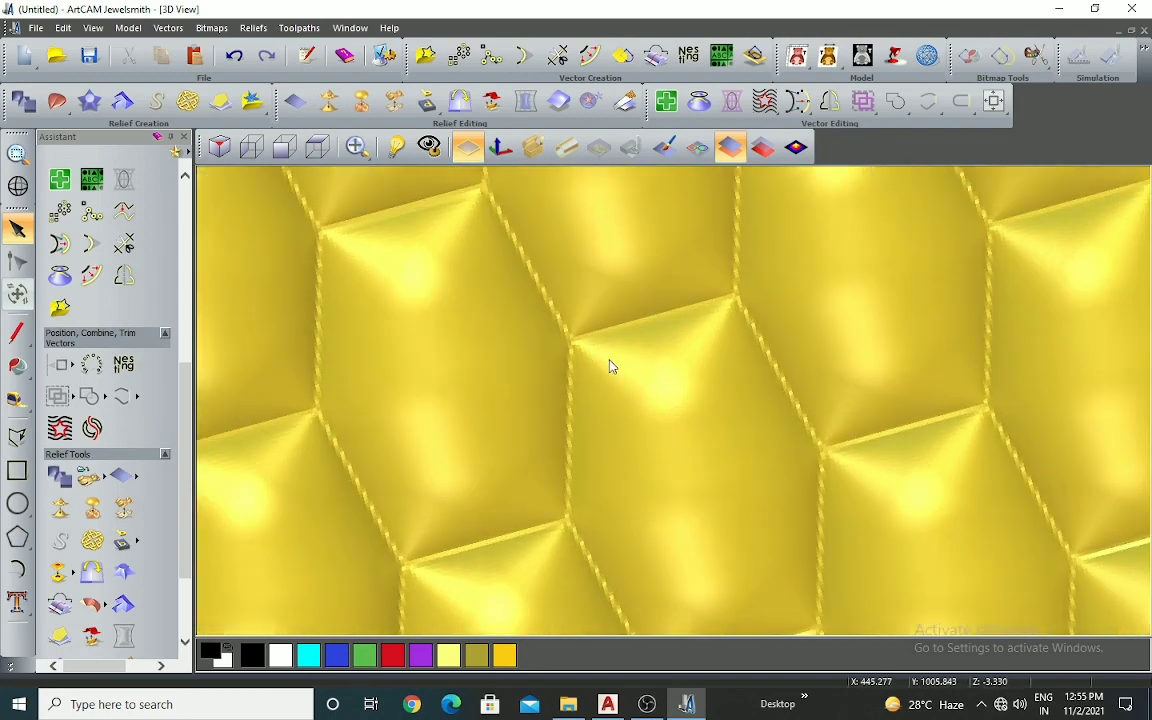
pyautogui.scroll(-5, 612, 366)
# Step: Show the entire pasted relief face-on from straight above in the 3D view
pyautogui.moveTo(699, 339); pyautogui.dragTo(385, 217)
pyautogui.click(283, 147)
pyautogui.scroll(-2, 630, 330)
pyautogui.scroll(1, 680, 490)
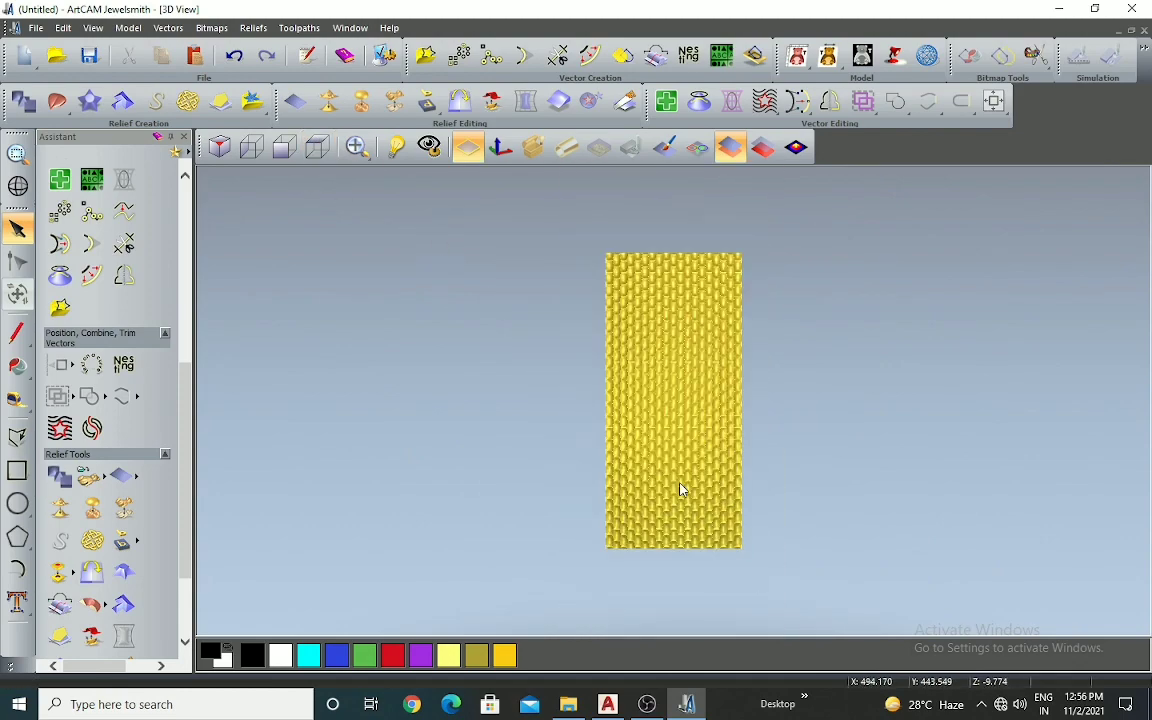
# Step: Inspect the weave relief up close, at tilted angles and from straight above
pyautogui.scroll(3, 679, 410)
pyautogui.scroll(-2, 700, 460)
pyautogui.scroll(2, 760, 540)
pyautogui.scroll(-1, 690, 525)
pyautogui.scroll(1, 690, 510)
pyautogui.moveTo(689, 484); pyautogui.dragTo(735, 318)
pyautogui.scroll(2, 587, 466)
pyautogui.moveTo(587, 466); pyautogui.dragTo(835, 465)
pyautogui.scroll(3, 552, 385)
pyautogui.moveTo(552, 386); pyautogui.dragTo(643, 389)
pyautogui.scroll(-3, 741, 416)
pyautogui.moveTo(741, 422); pyautogui.dragTo(429, 342)
pyautogui.click(283, 147)
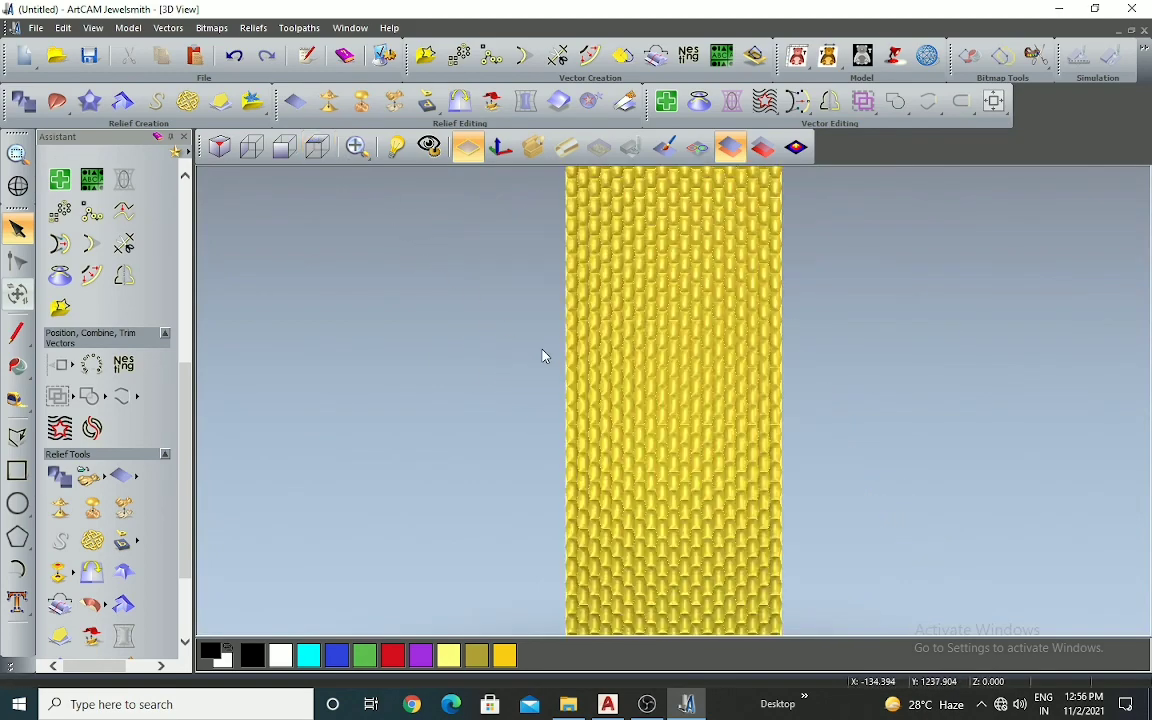
pyautogui.scroll(-2, 583, 401)
pyautogui.scroll(6, 590, 398)
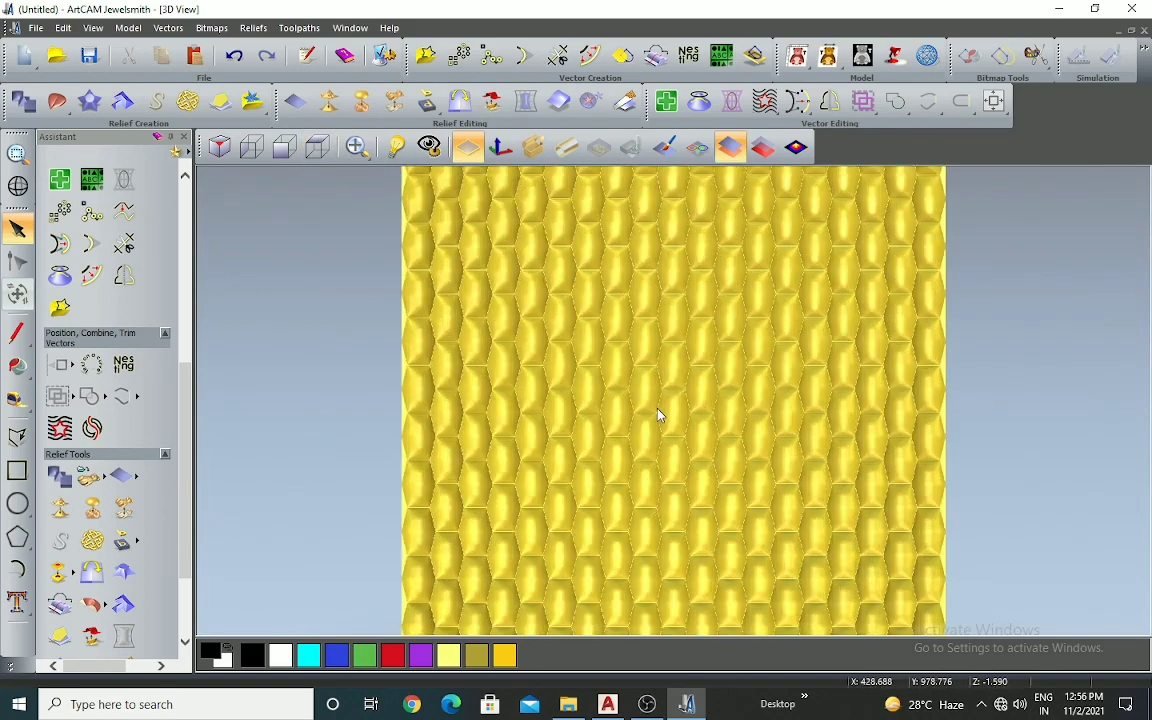
pyautogui.scroll(5, 622, 385)
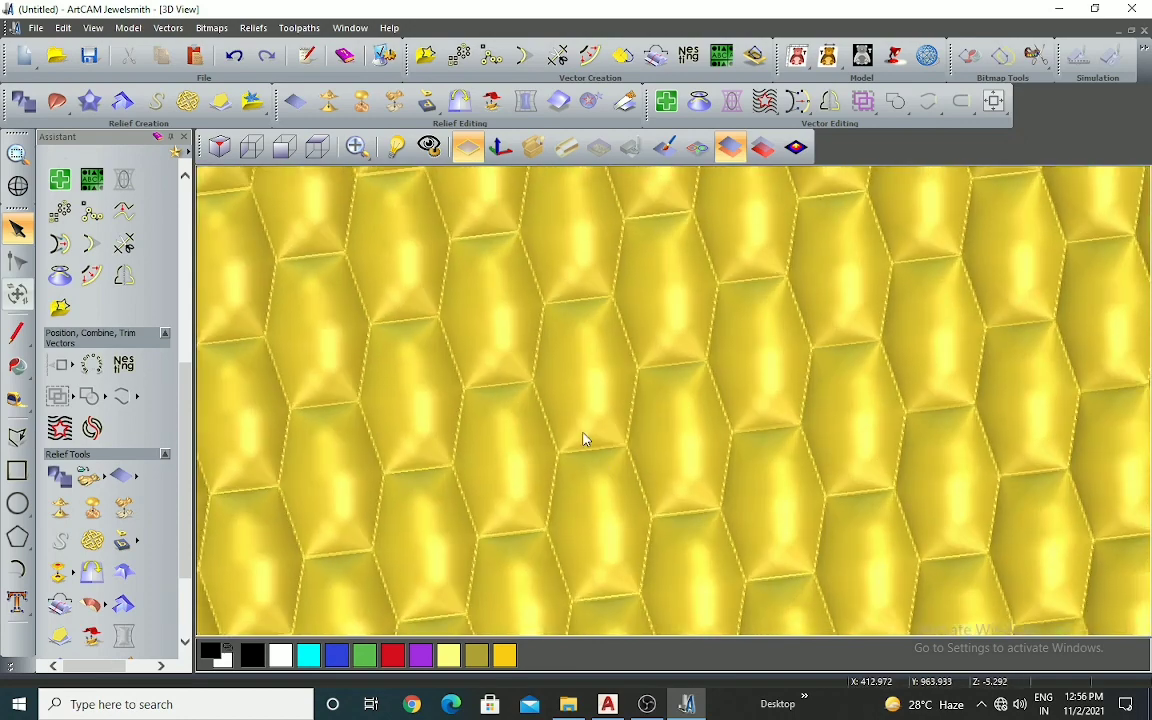
pyautogui.click(318, 147)
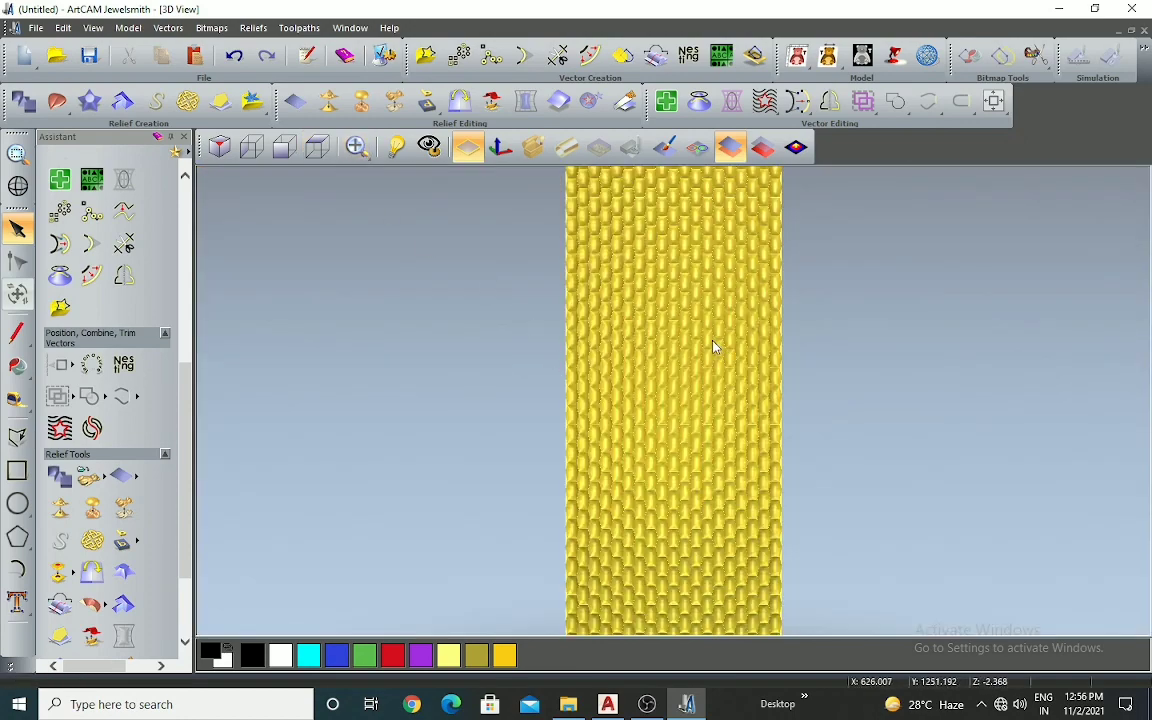
pyautogui.scroll(-1, 720, 347)
# Step: Start a new 3D Machine Relief toolpath with Whole Relief as the area to machine
pyautogui.click(317, 31)
pyautogui.moveTo(358, 90)
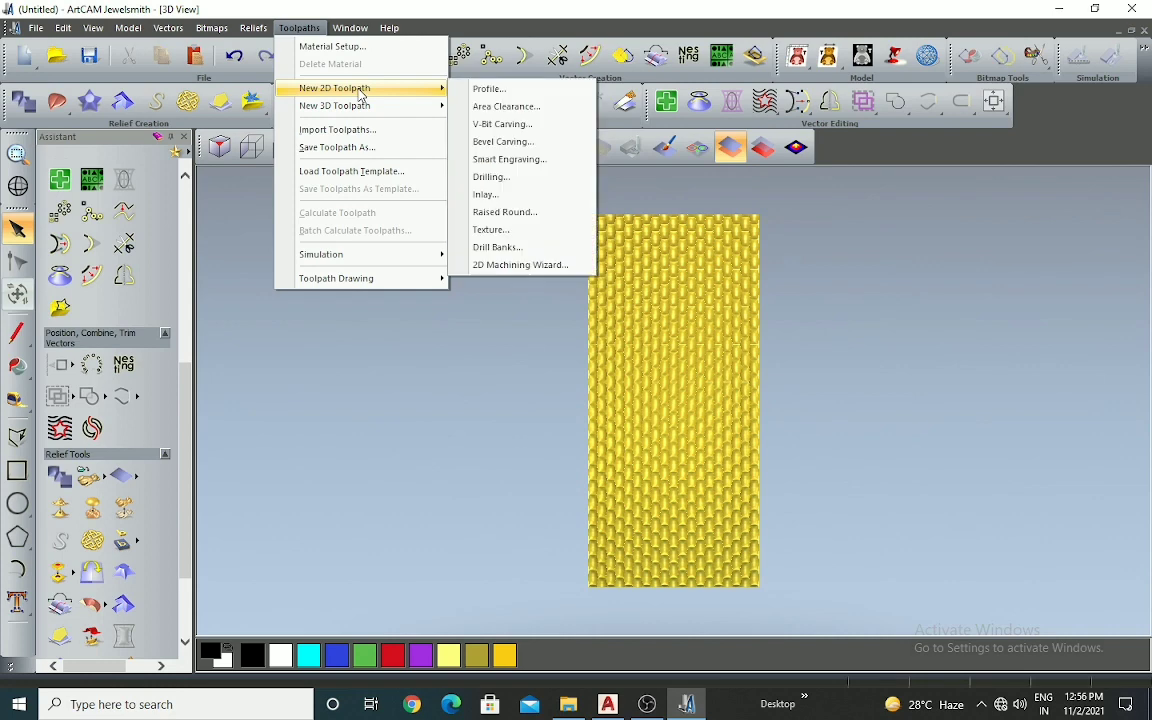
pyautogui.moveTo(432, 108)
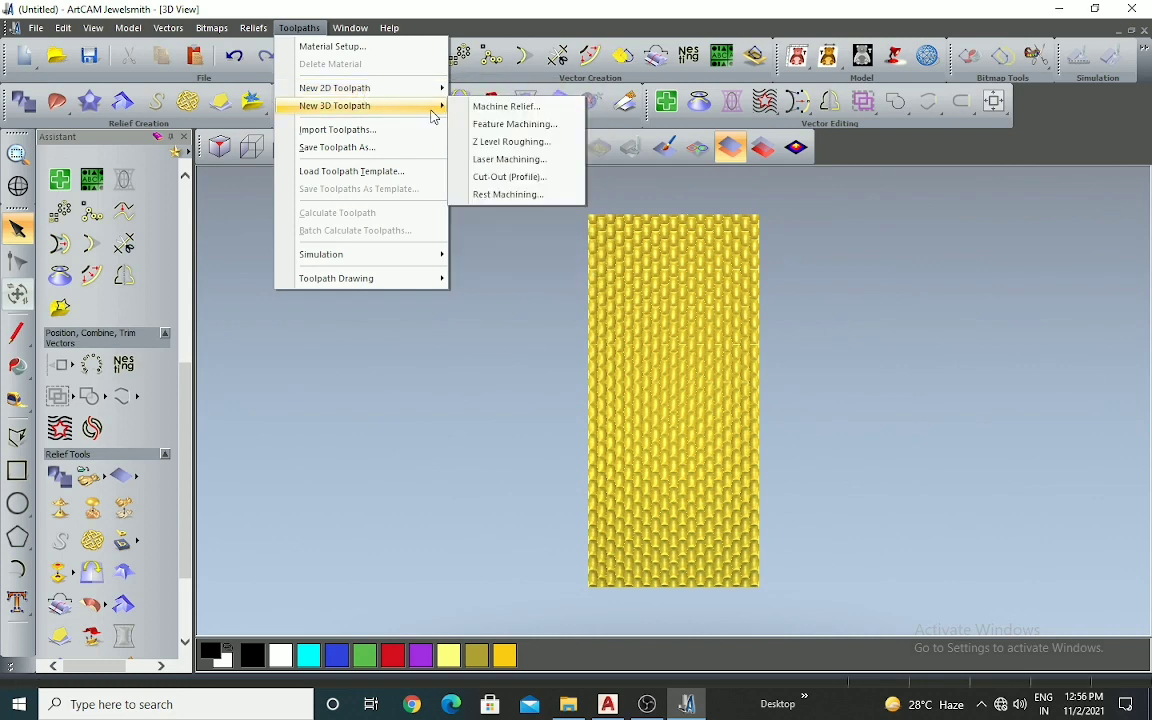
pyautogui.click(489, 109)
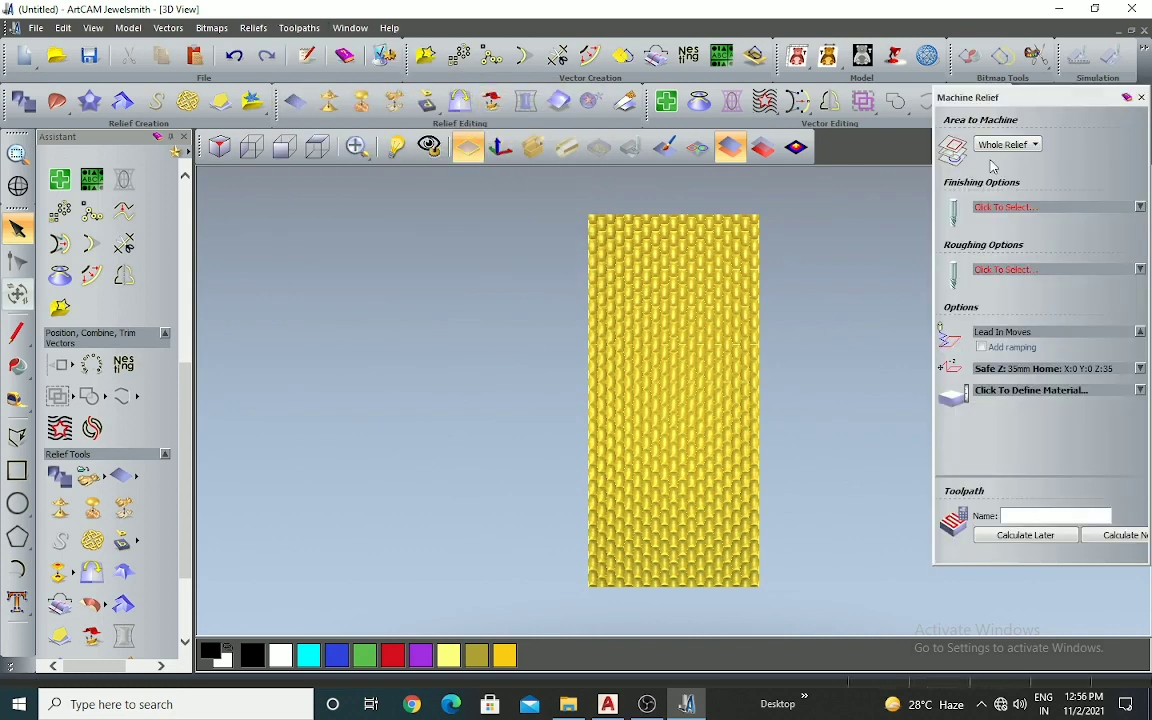
pyautogui.click(1033, 145)
pyautogui.click(1035, 160)
# Step: Choose the Ball Nose 6 mm tool for wood or plastic 3D finishing and review its cutting parameters
pyautogui.click(1070, 208)
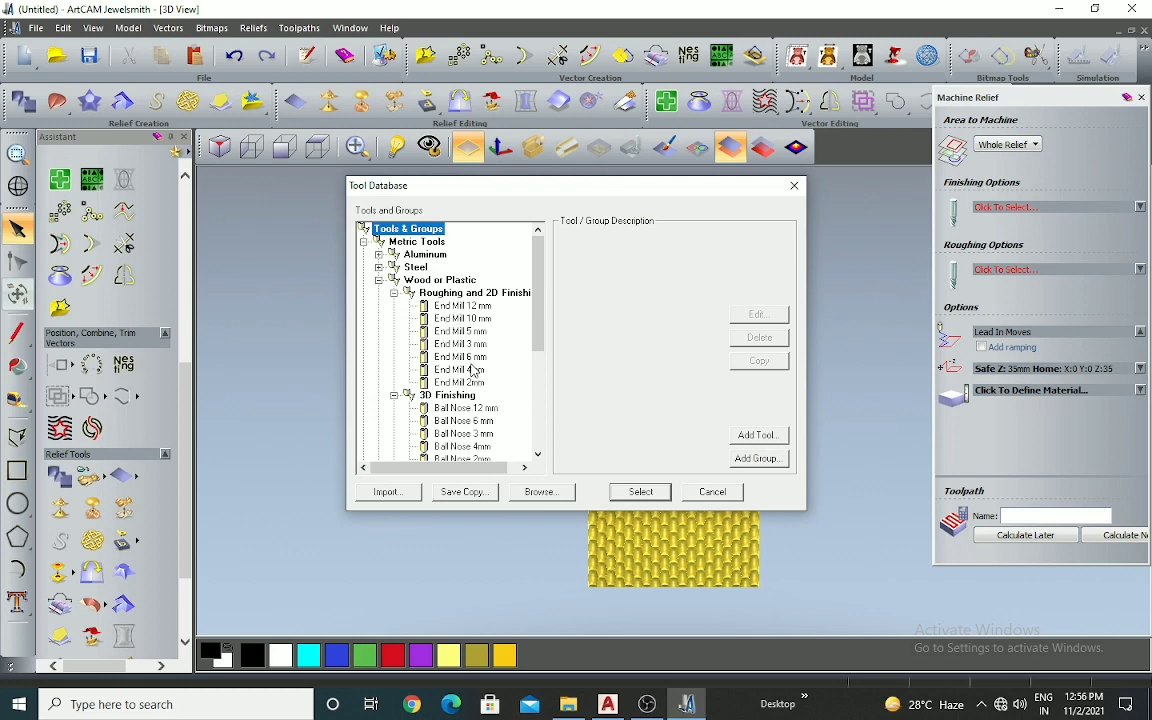
pyautogui.scroll(-1, 484, 411)
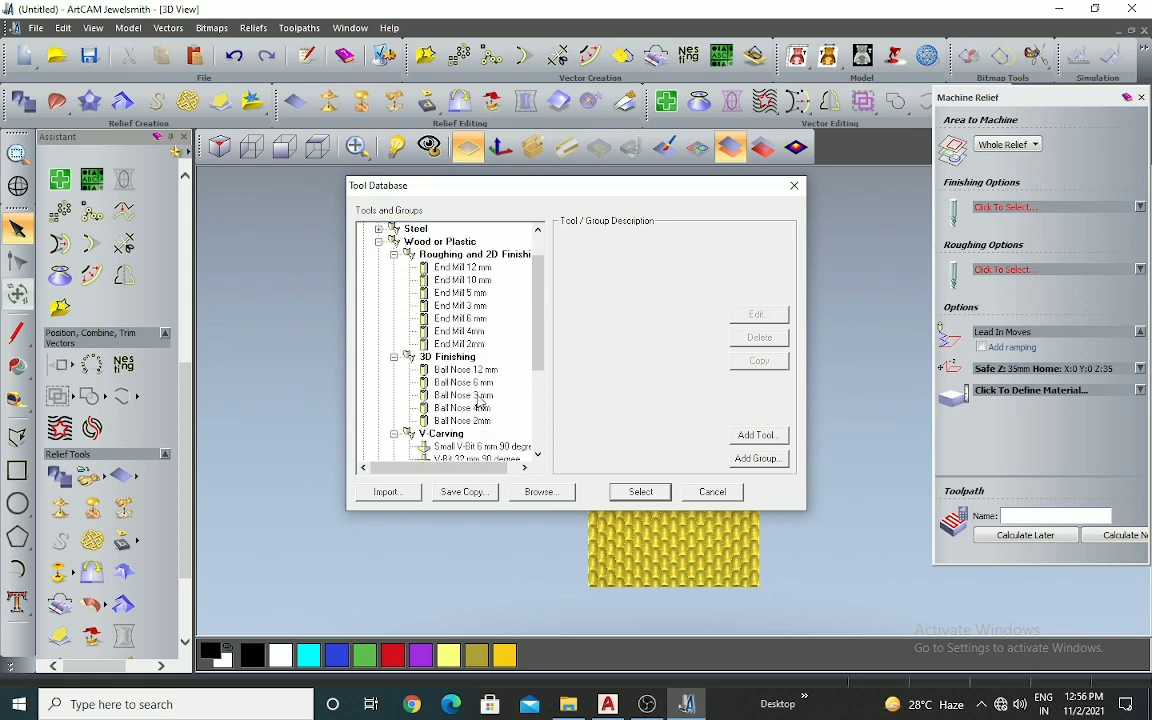
pyautogui.click(474, 386)
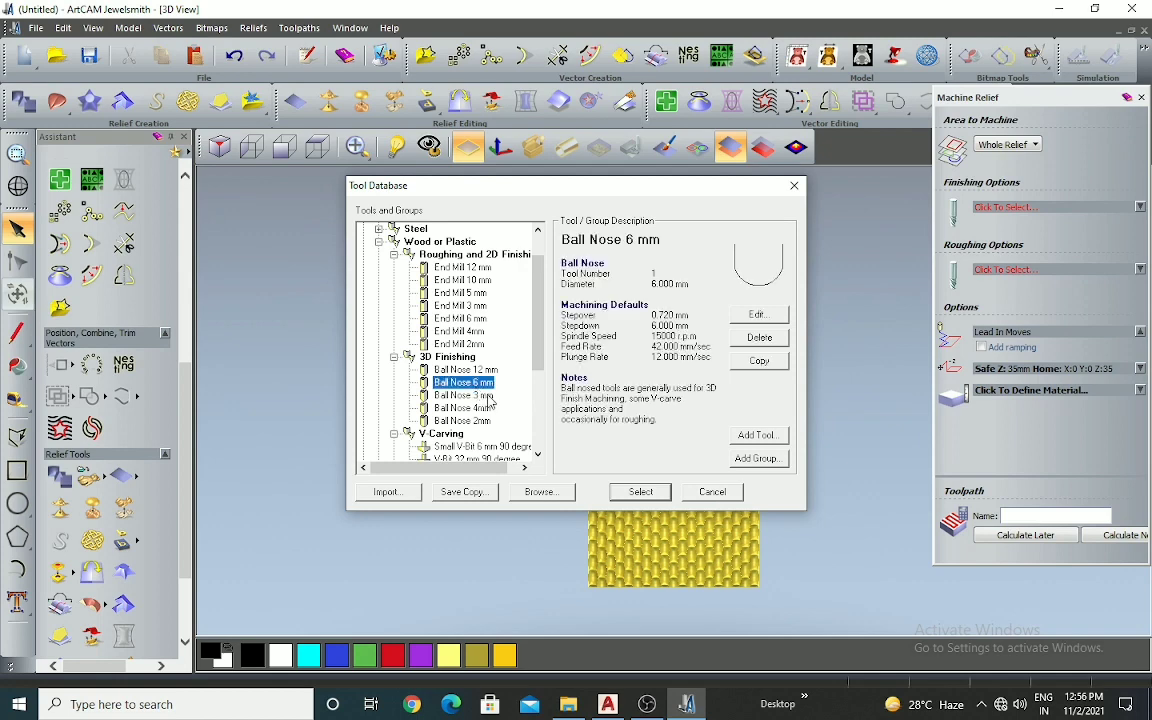
pyautogui.click(638, 492)
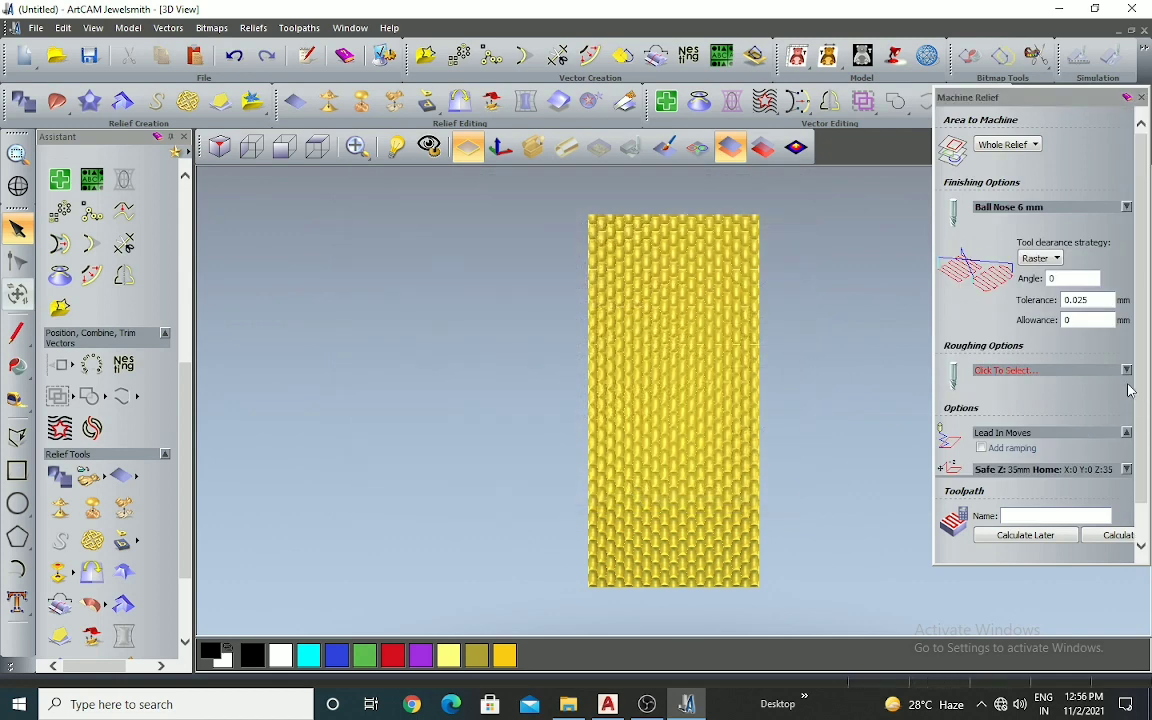
pyautogui.click(1124, 207)
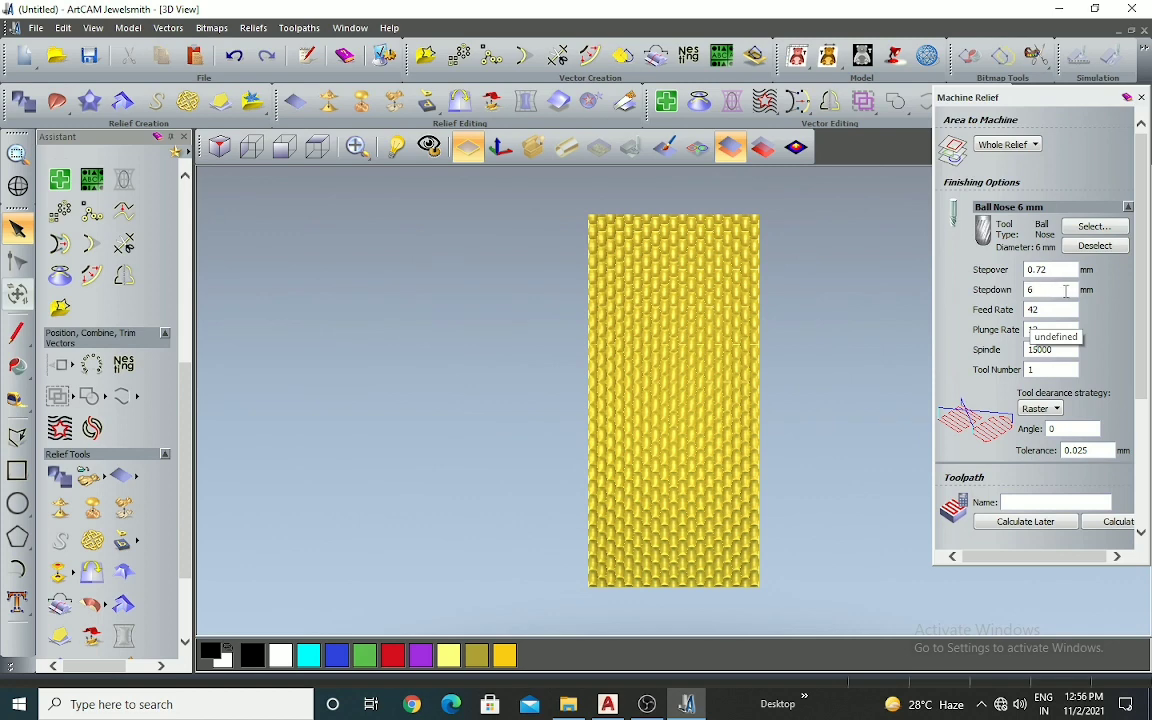
pyautogui.scroll(-3, 1144, 229)
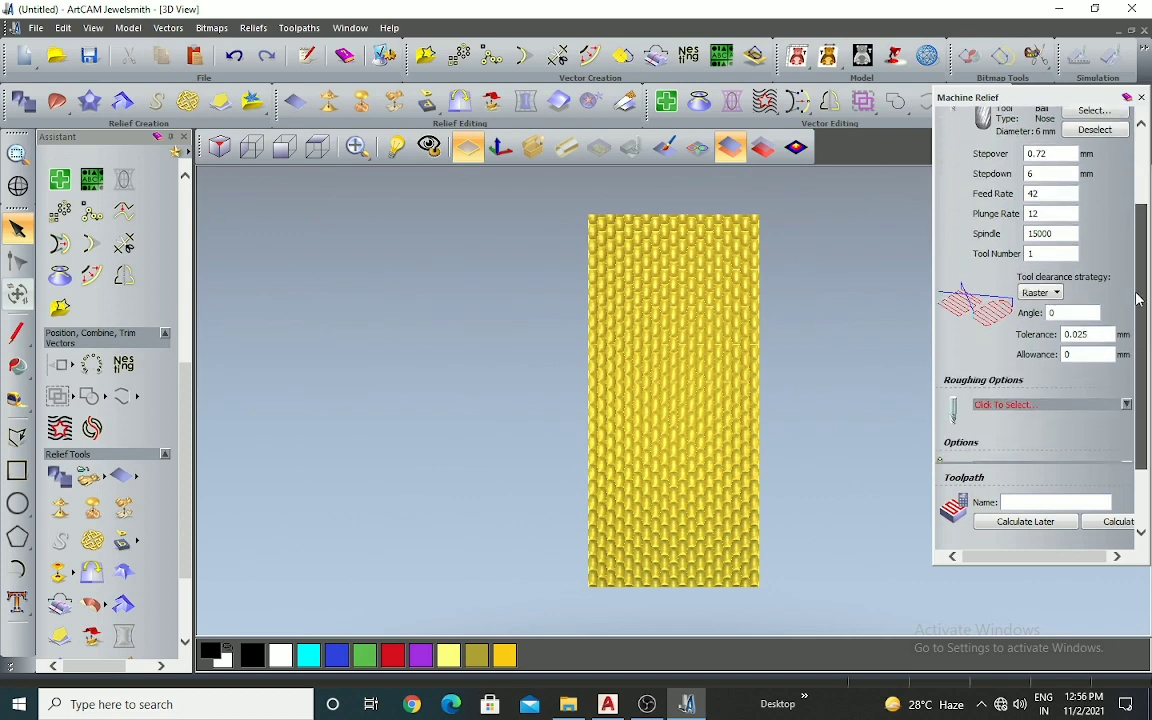
pyautogui.scroll(-2, 1137, 257)
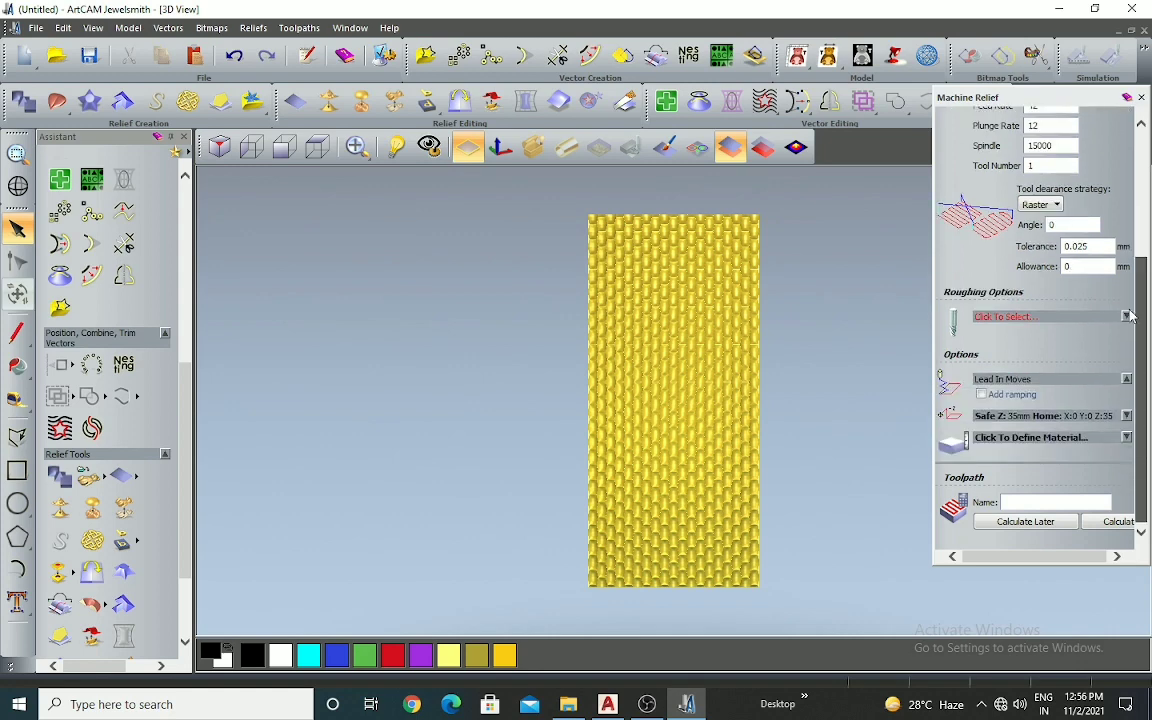
# Step: Examine the ramping options under Lead In Moves, leaving ramping turned off
pyautogui.click(1124, 380)
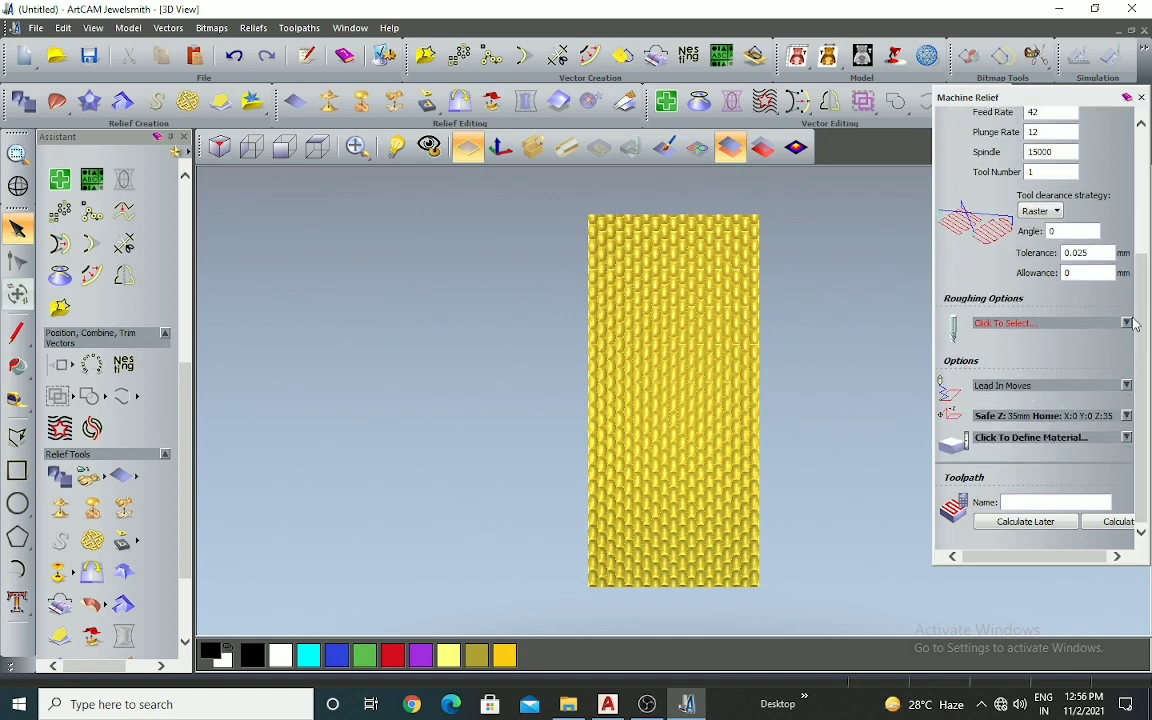
pyautogui.click(1124, 387)
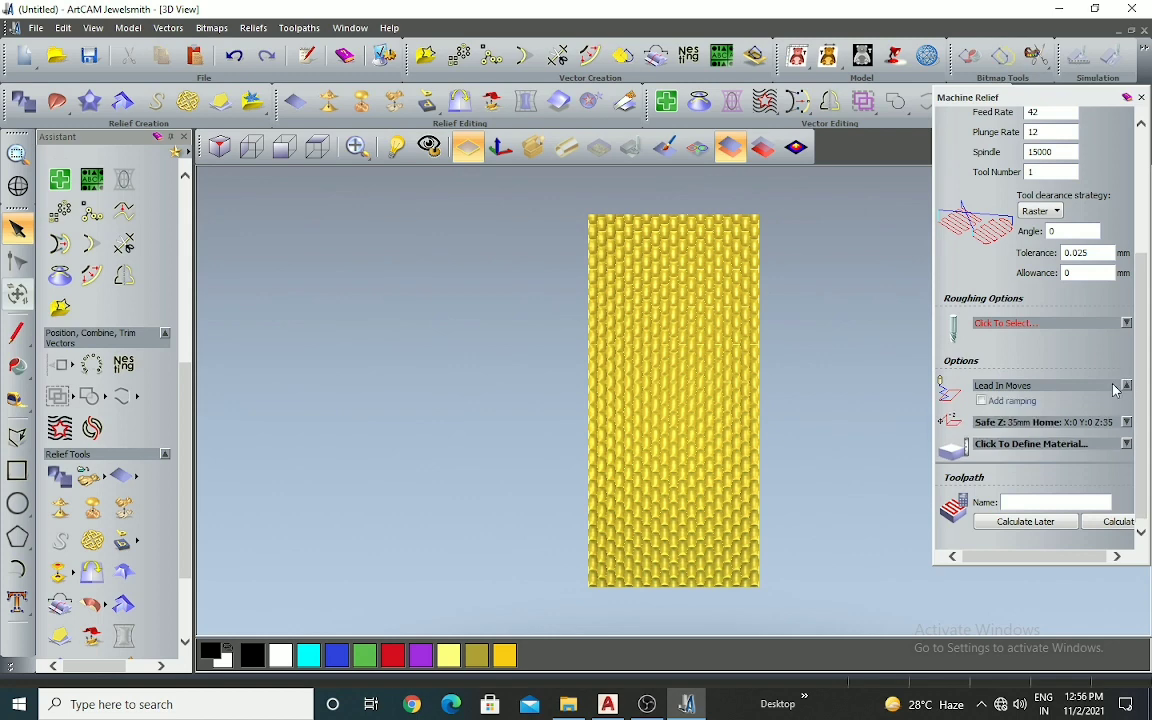
pyautogui.click(1125, 387)
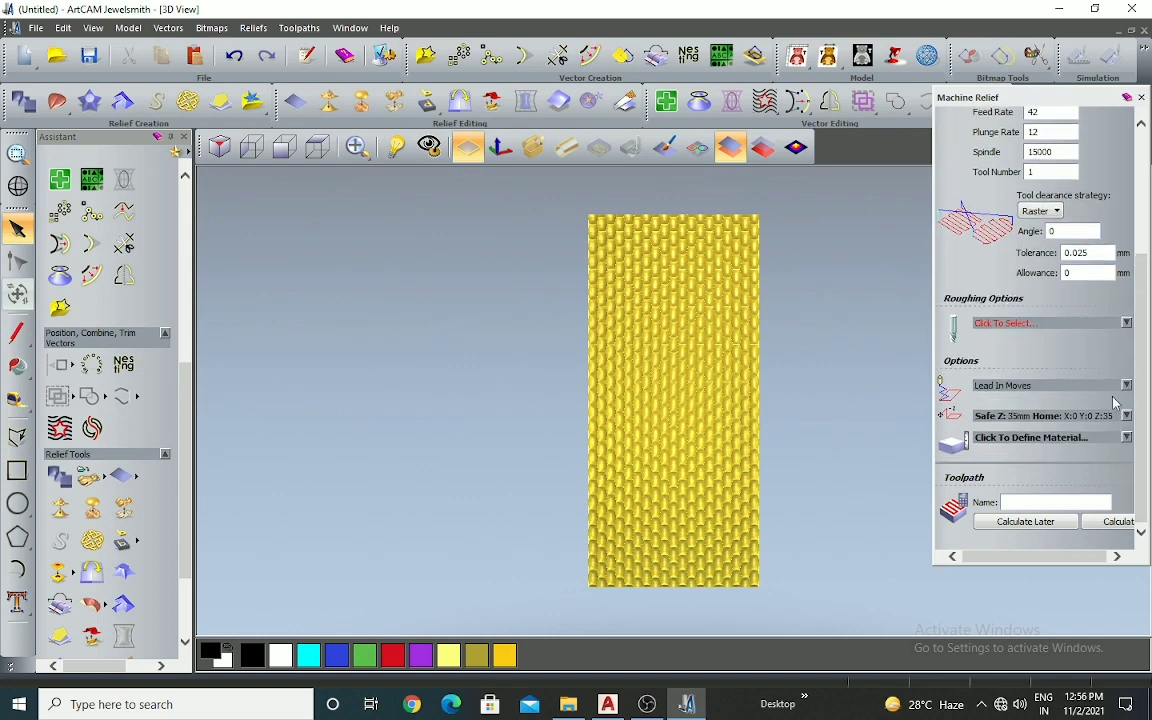
pyautogui.click(1125, 387)
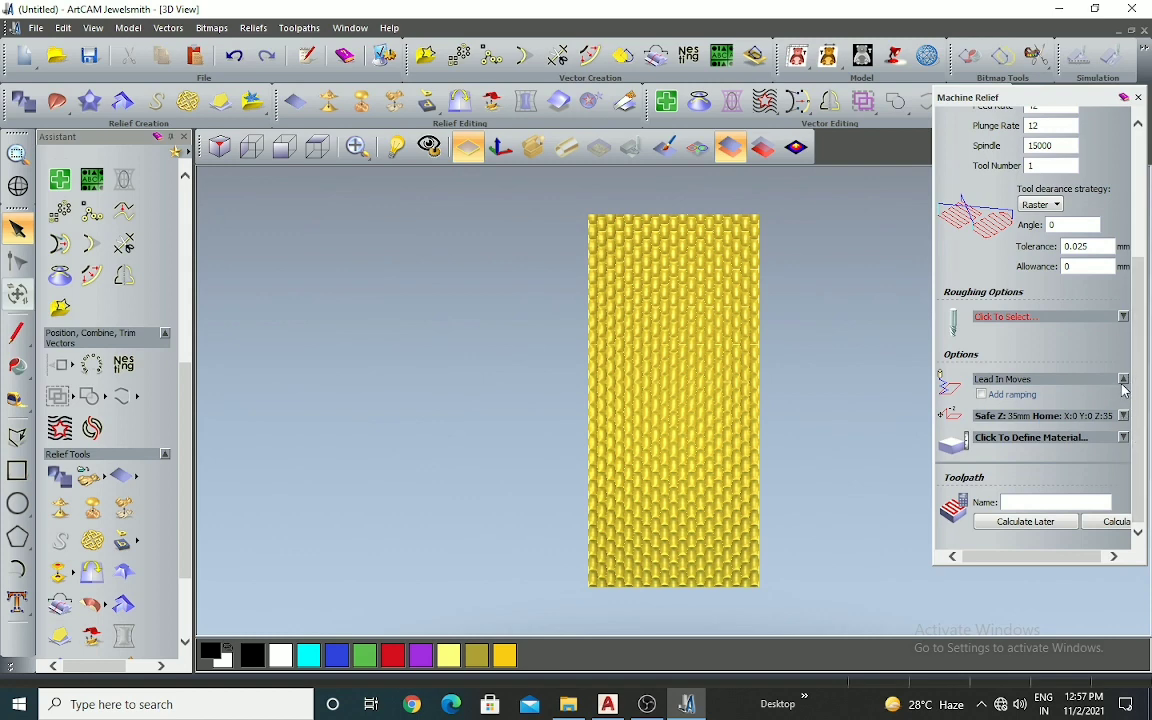
pyautogui.click(982, 395)
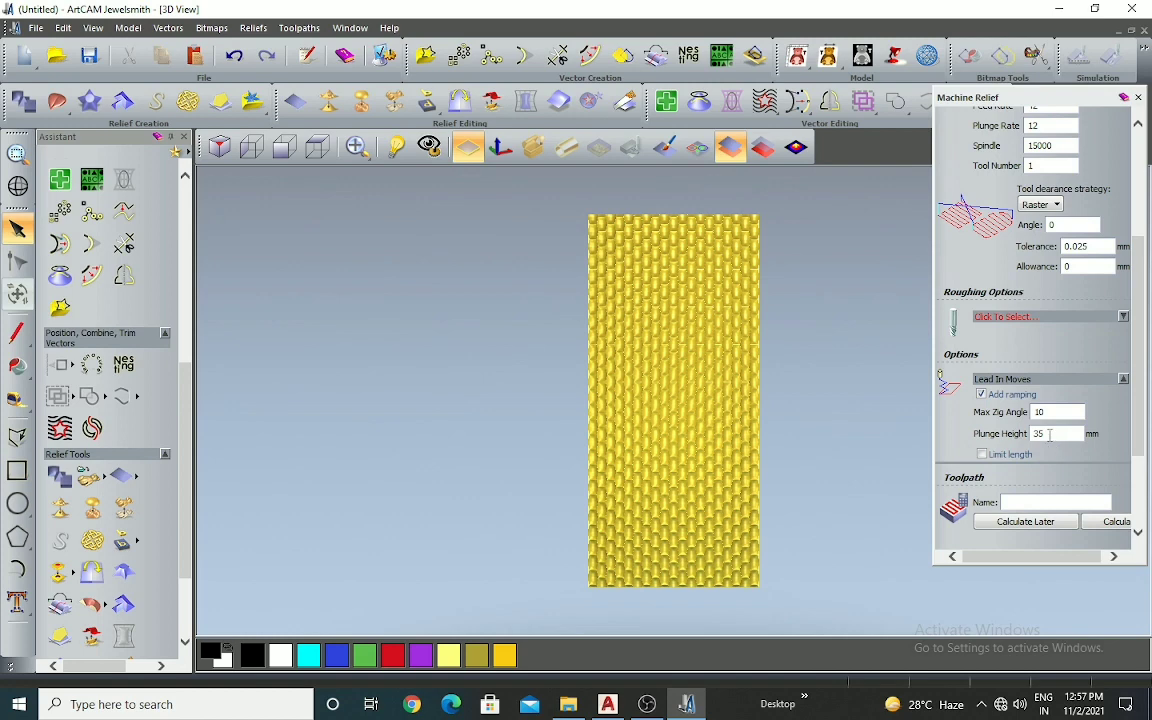
pyautogui.scroll(-3, 1050, 438)
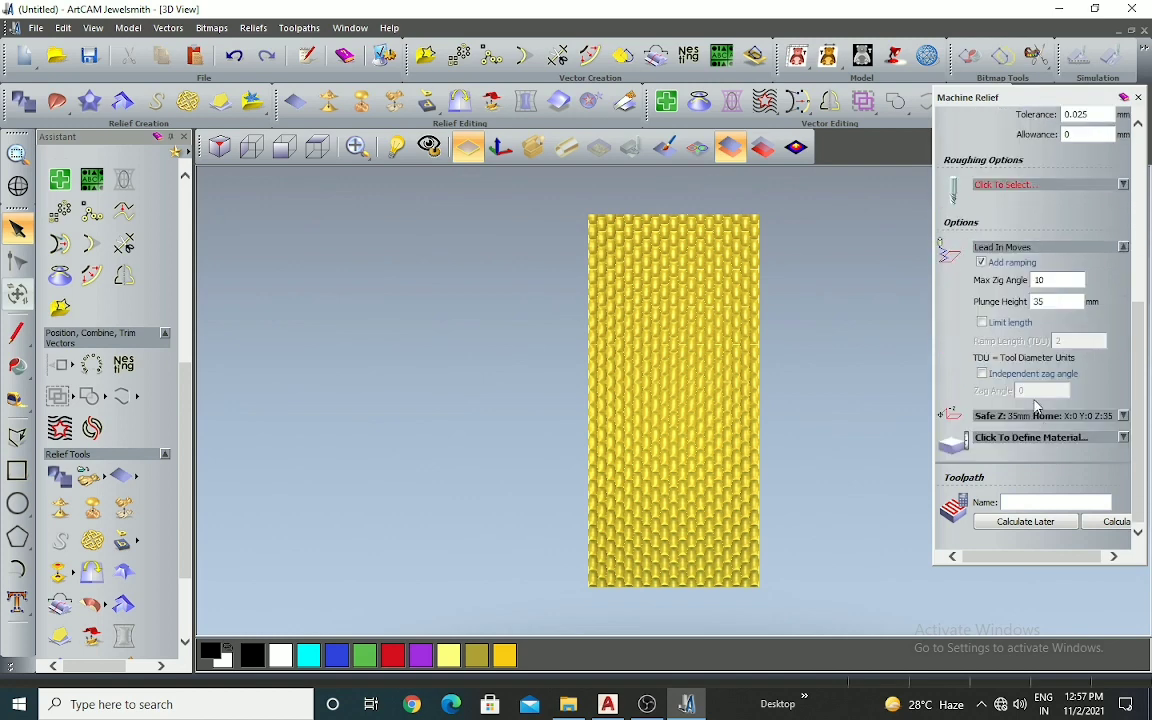
pyautogui.scroll(2, 1035, 335)
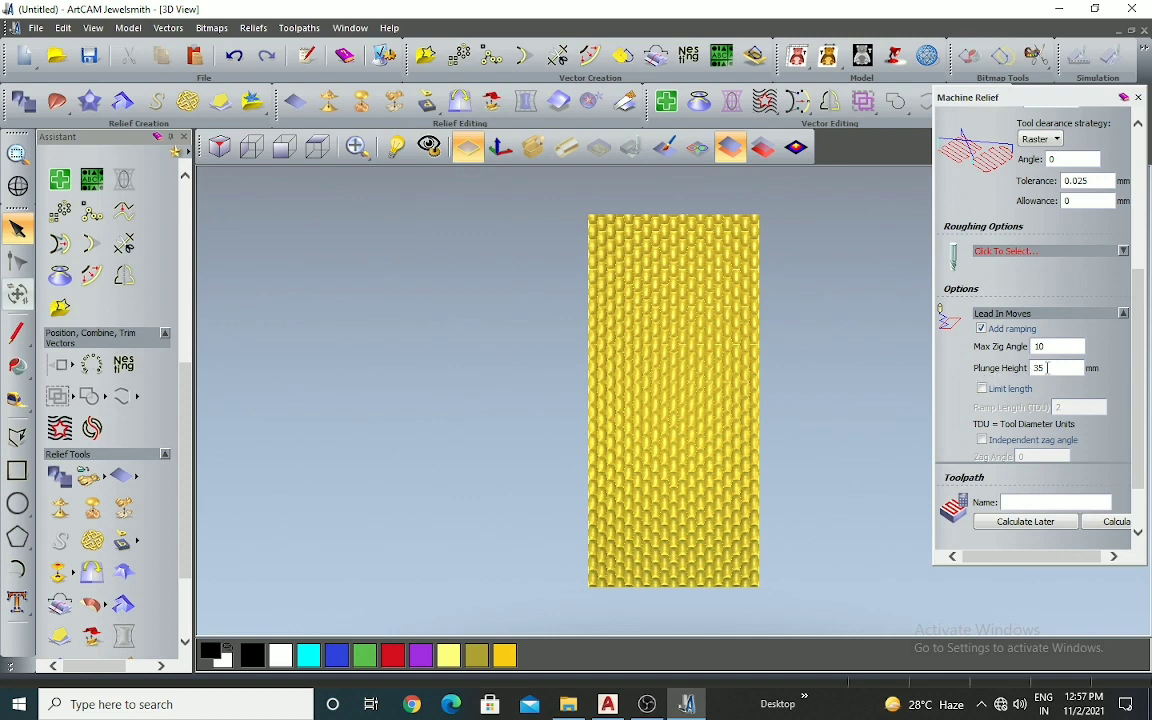
pyautogui.click(981, 328)
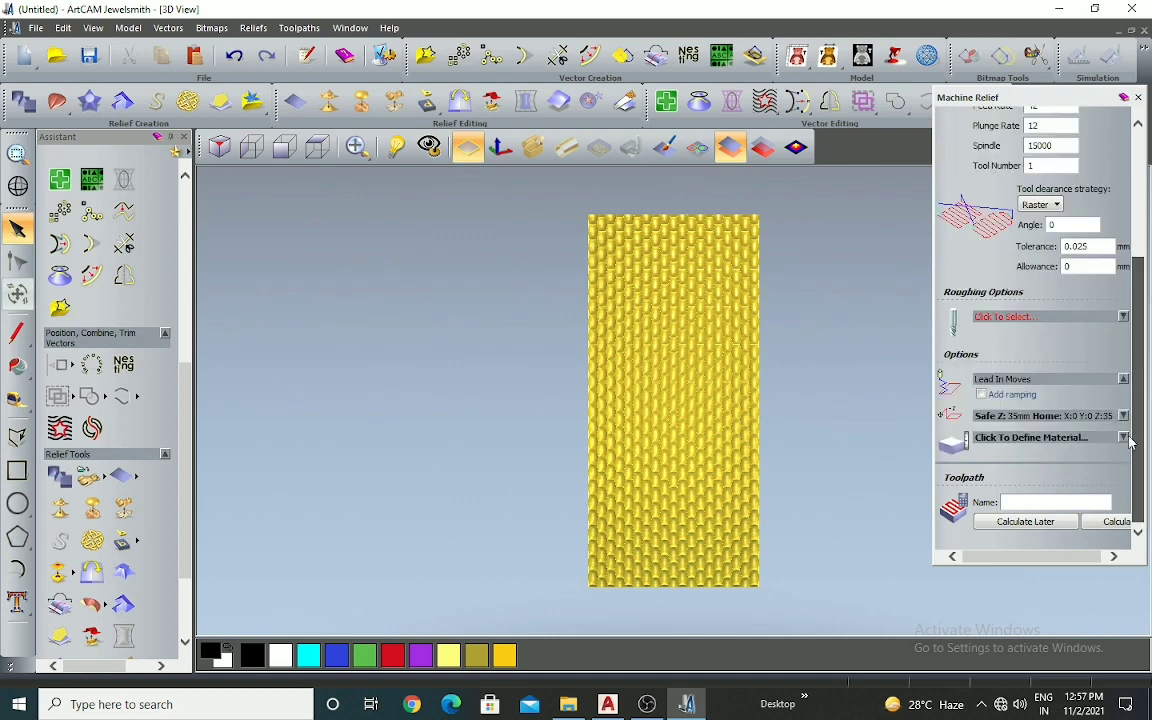
# Step: Define the material as 12 mm thick, calculate the Machine Relief toolpath, and close its settings
pyautogui.click(1123, 440)
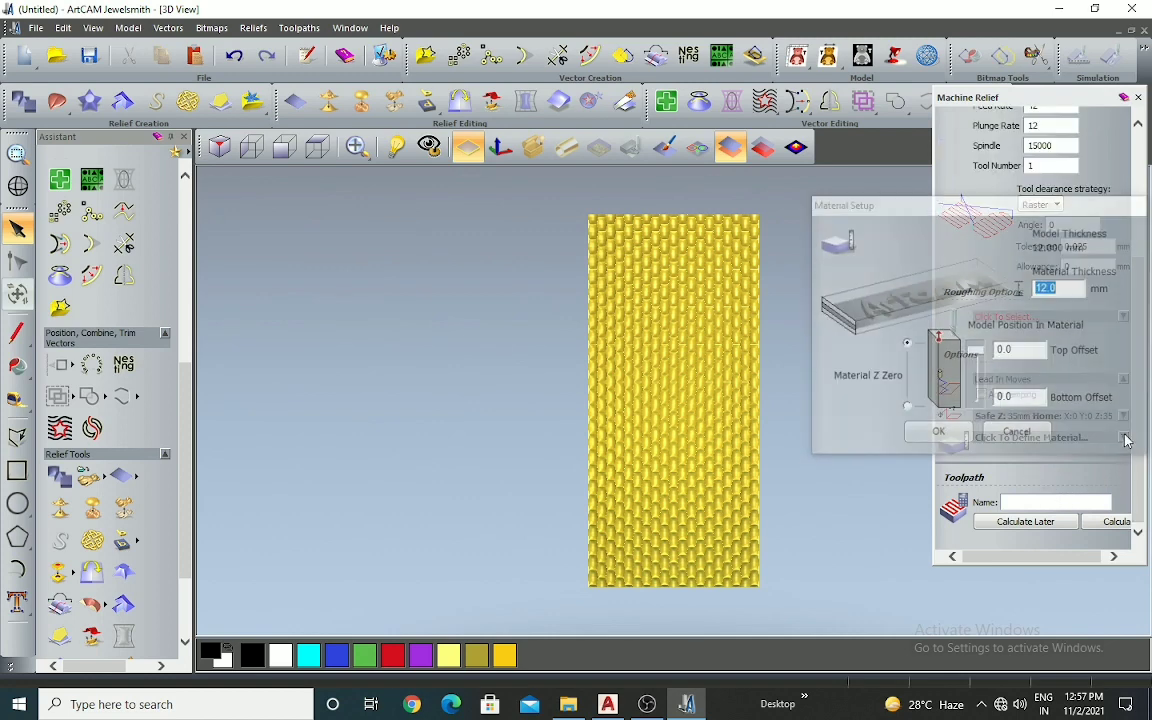
pyautogui.click(940, 434)
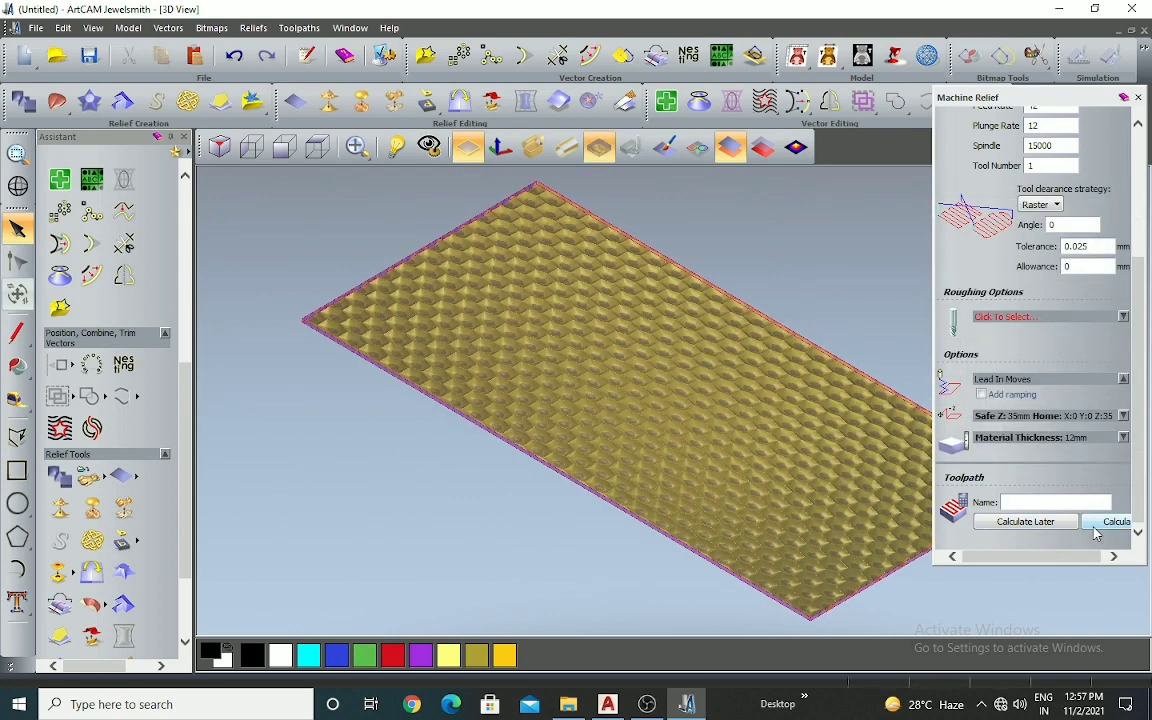
pyautogui.click(1115, 522)
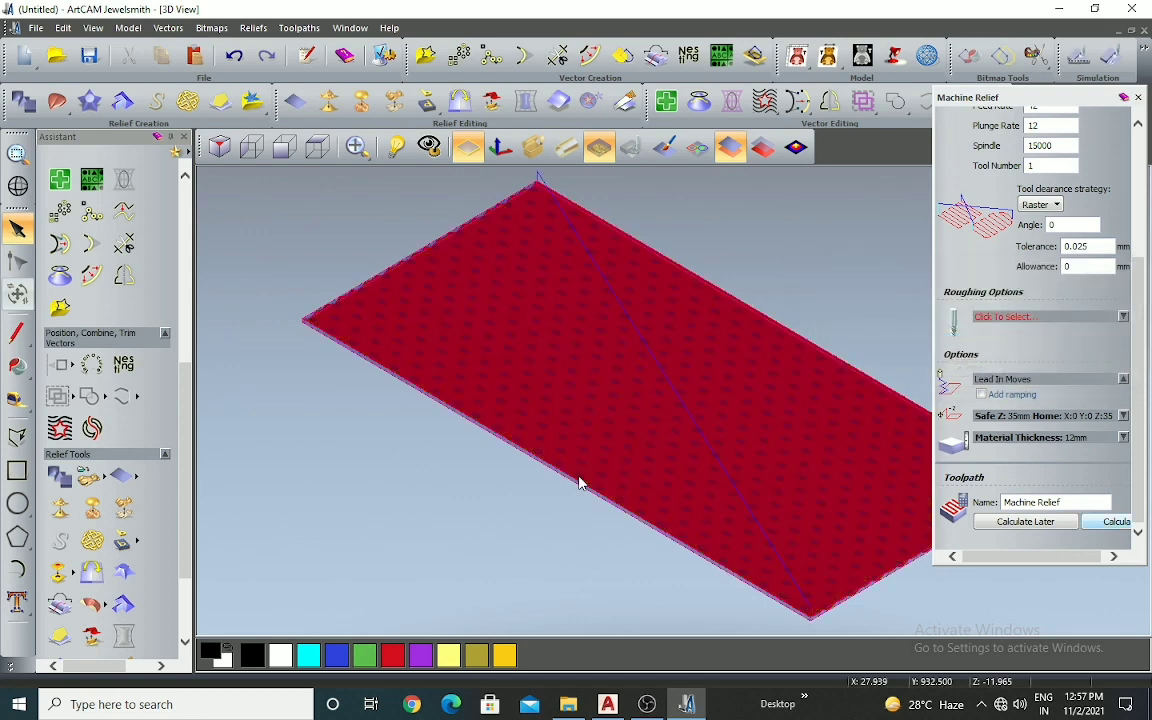
pyautogui.scroll(-1, 424, 354)
pyautogui.scroll(2, 913, 520)
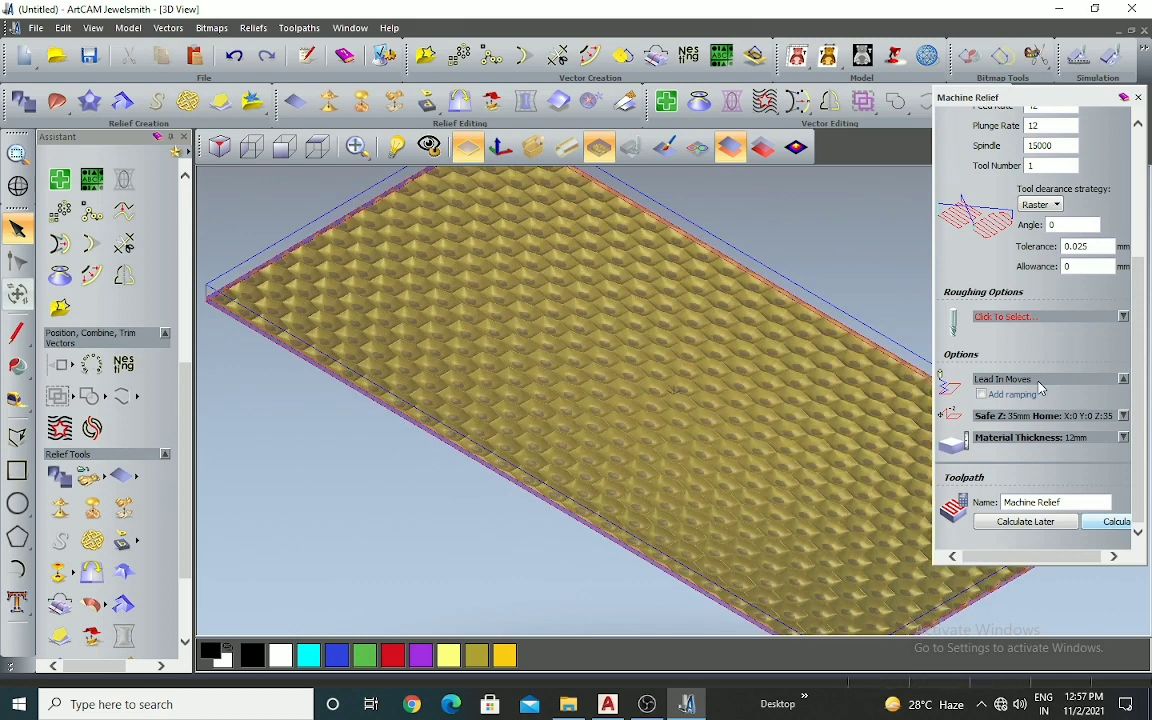
pyautogui.click(1138, 98)
# Step: Simulate the toolpath on the whole model at Standard resolution and run it in fast playback
pyautogui.click(1078, 56)
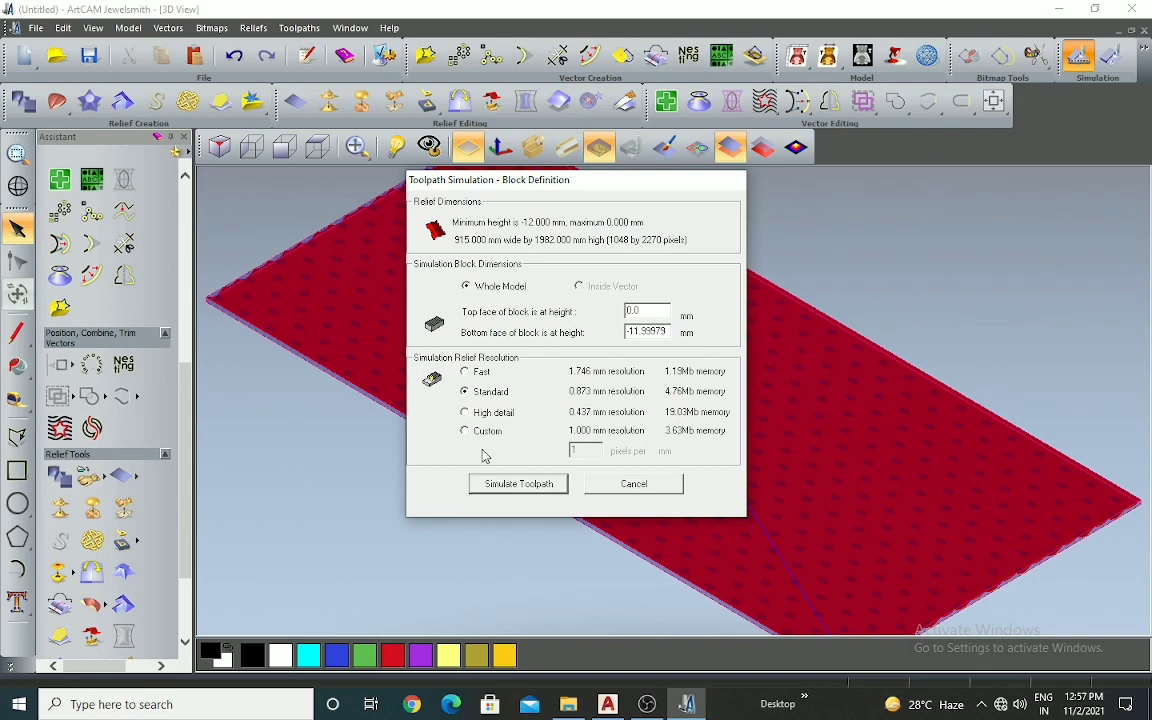
pyautogui.click(517, 484)
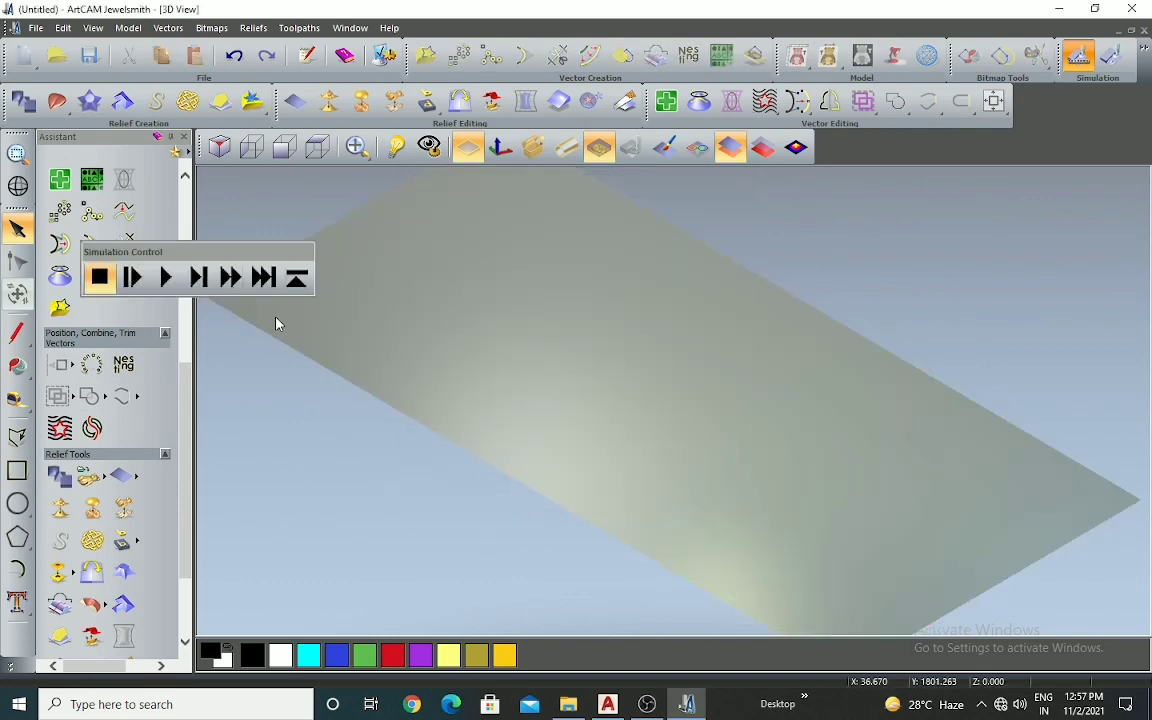
pyautogui.click(266, 280)
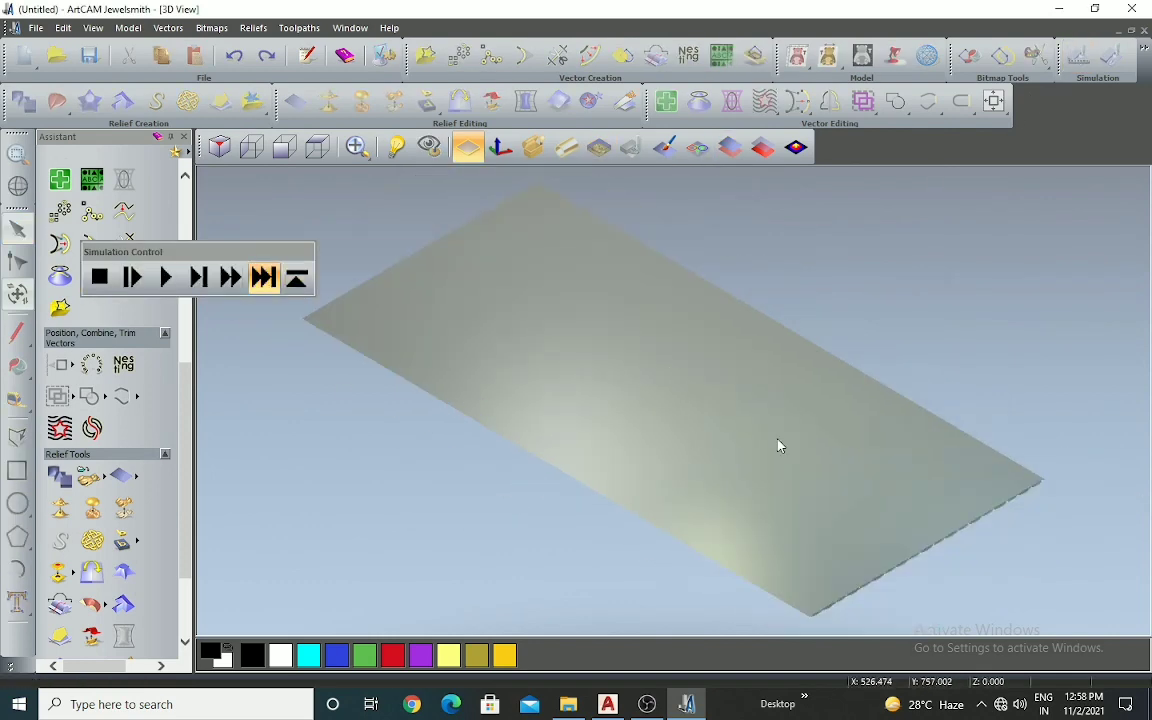
pyautogui.scroll(-2, 579, 363)
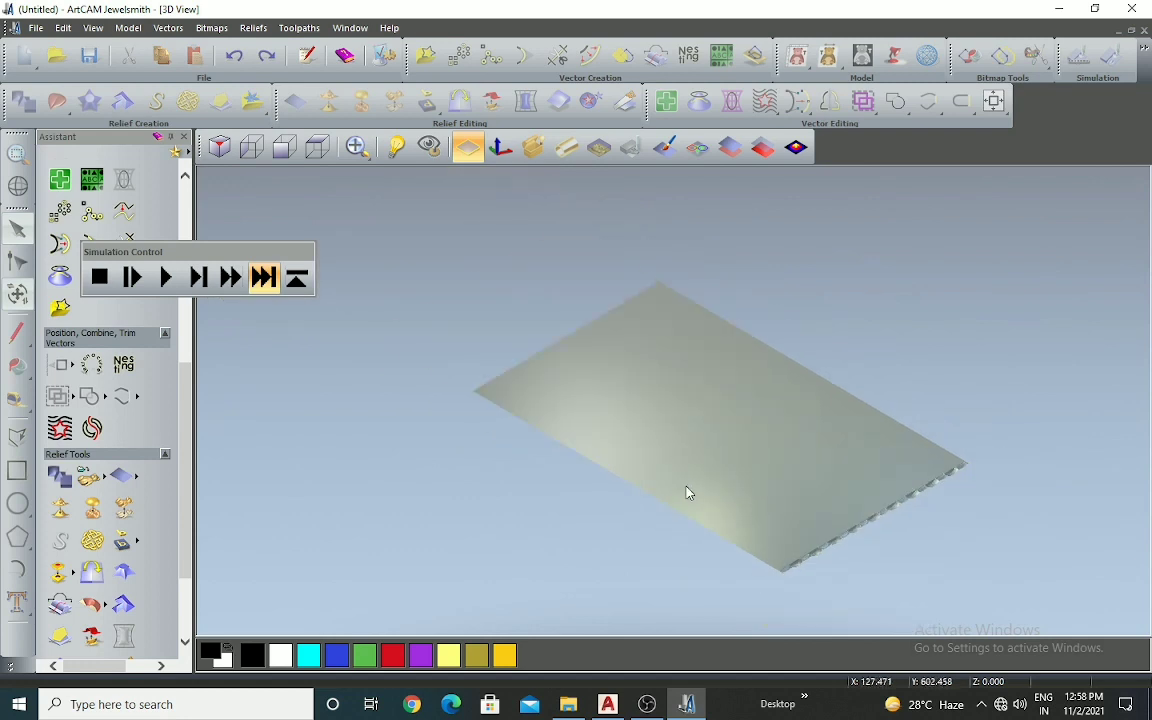
pyautogui.click(230, 277)
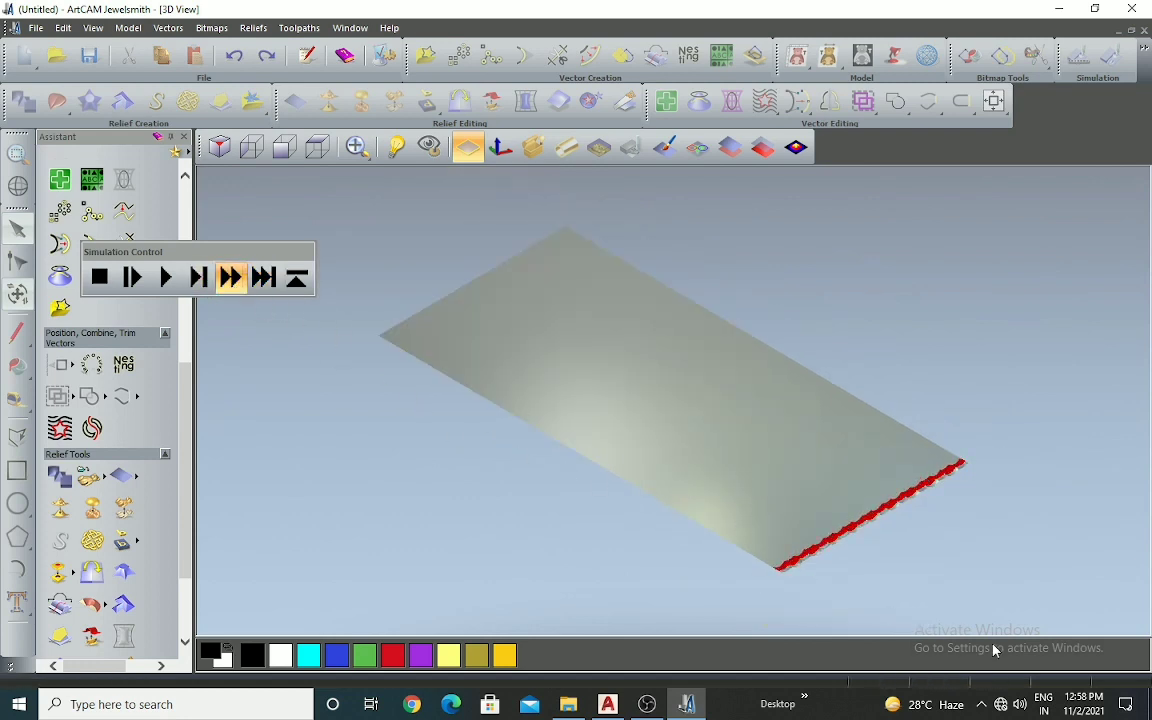
# Step: Examine the running simulation's cut weave edge up close, from straight above and at an angle
pyautogui.scroll(2, 895, 555)
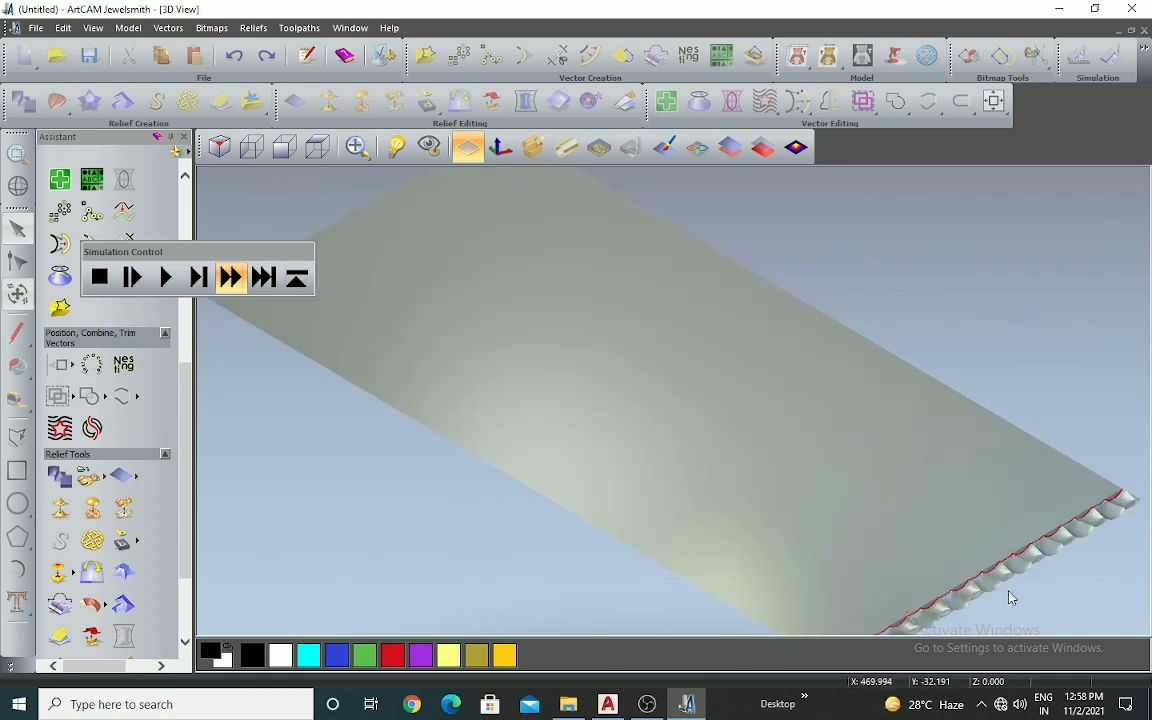
pyautogui.click(321, 149)
pyautogui.scroll(-2, 681, 576)
pyautogui.scroll(2, 659, 585)
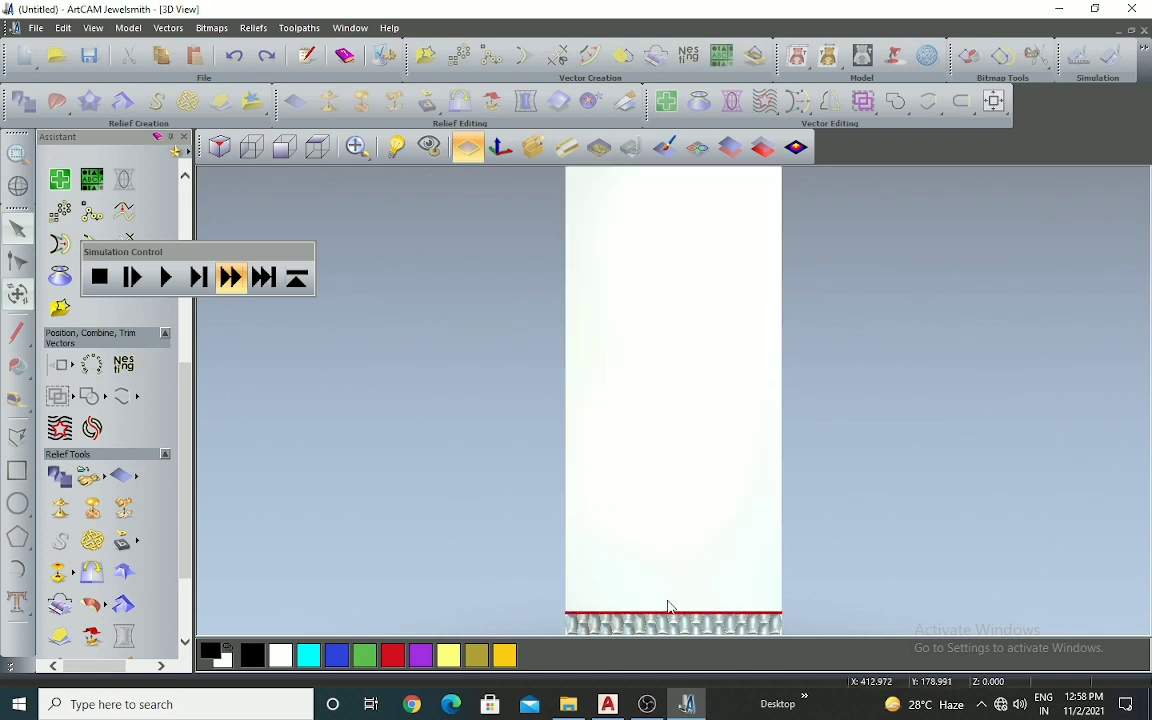
pyautogui.scroll(2, 773, 541)
pyautogui.scroll(-2, 773, 541)
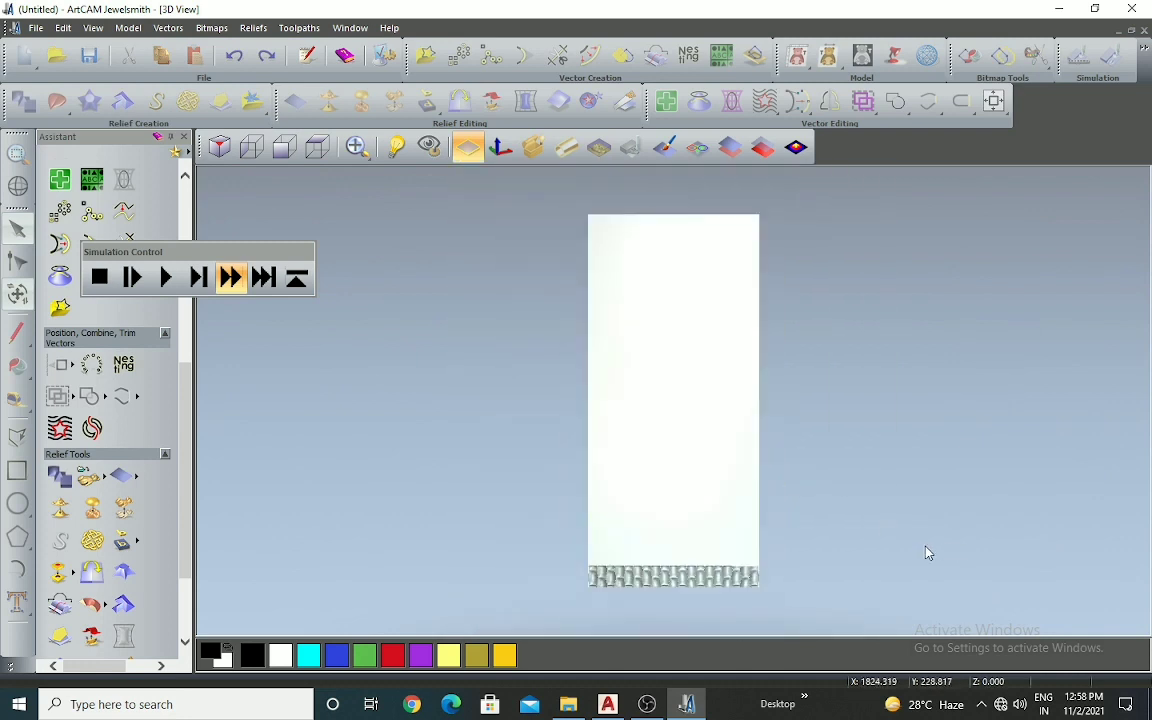
pyautogui.moveTo(908, 522); pyautogui.dragTo(876, 529)
pyautogui.scroll(2, 768, 569)
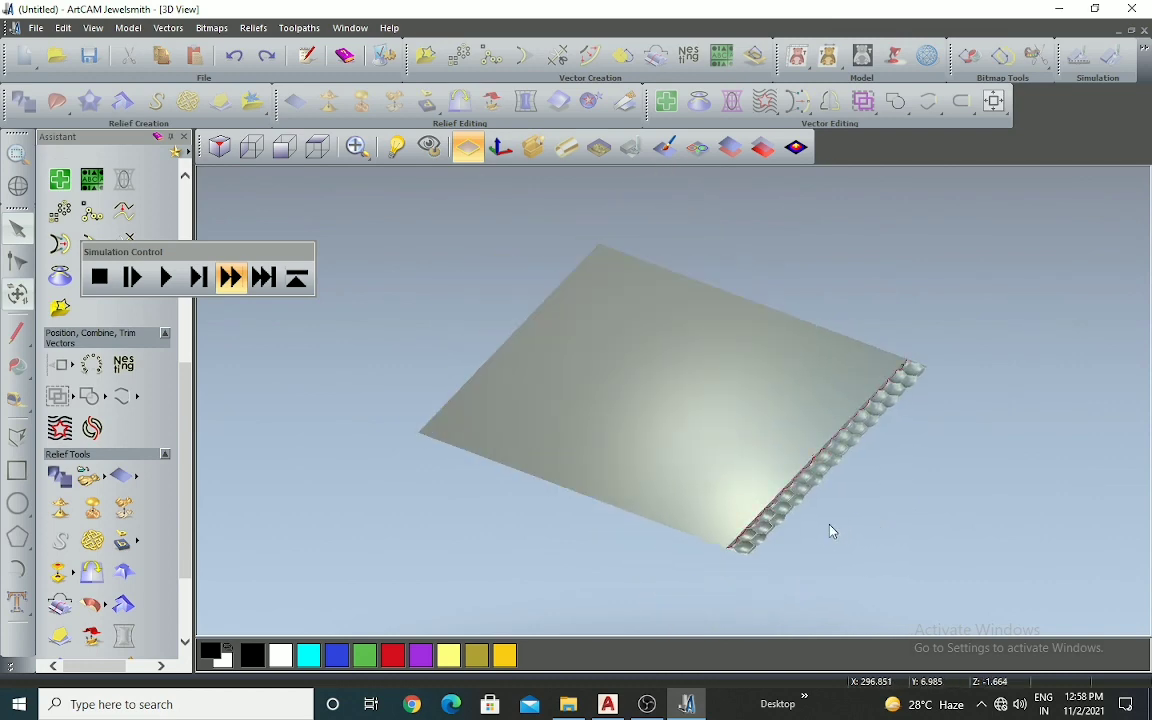
# Step: Examine the running simulation's cut strip up close and at full-sheet scale from an angled view
pyautogui.scroll(2, 846, 543)
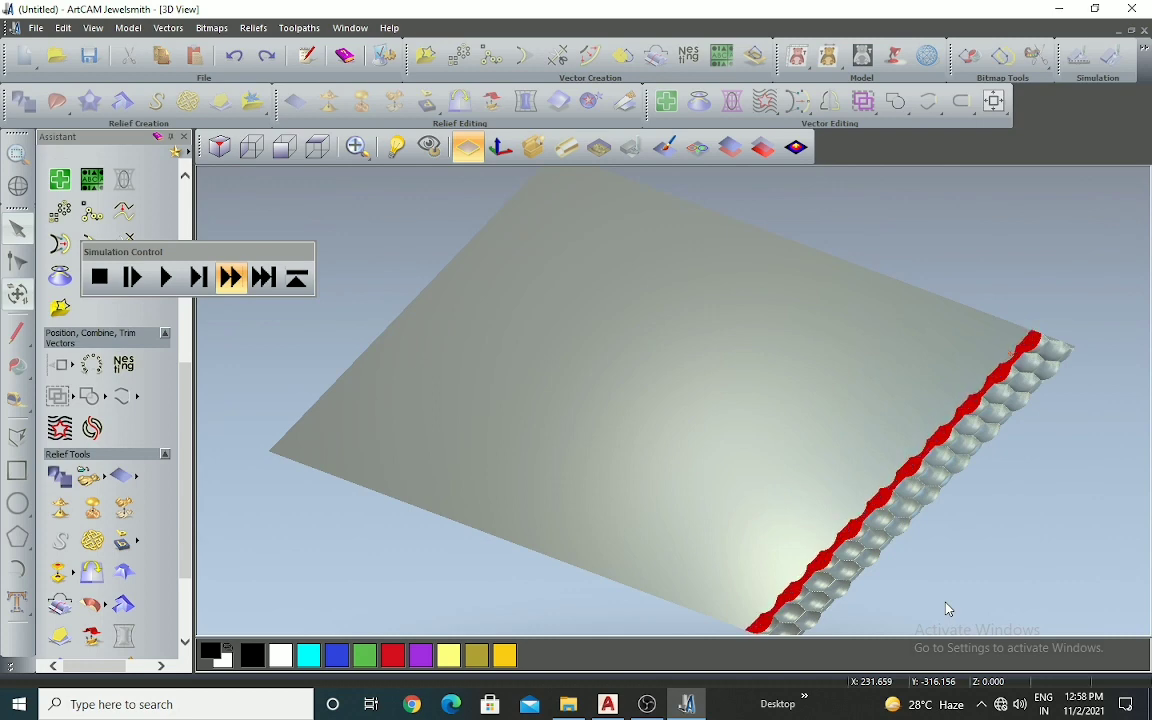
pyautogui.scroll(2, 932, 495)
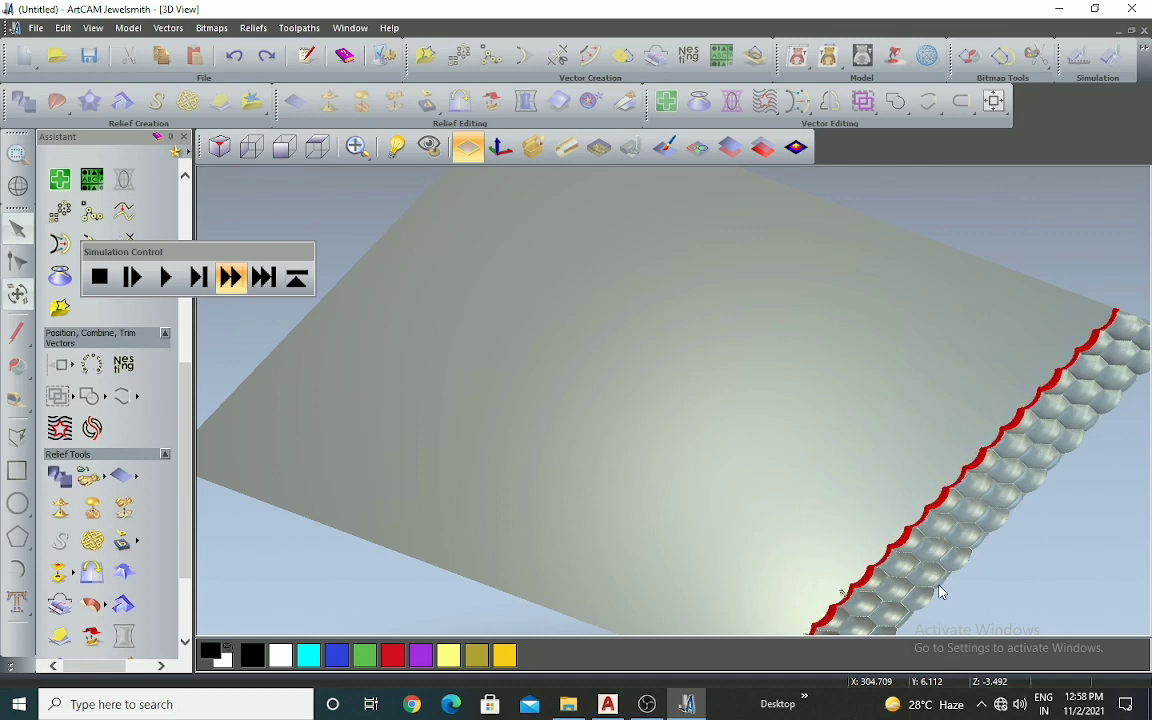
pyautogui.moveTo(1050, 543); pyautogui.dragTo(765, 417)
pyautogui.scroll(-1, 767, 417)
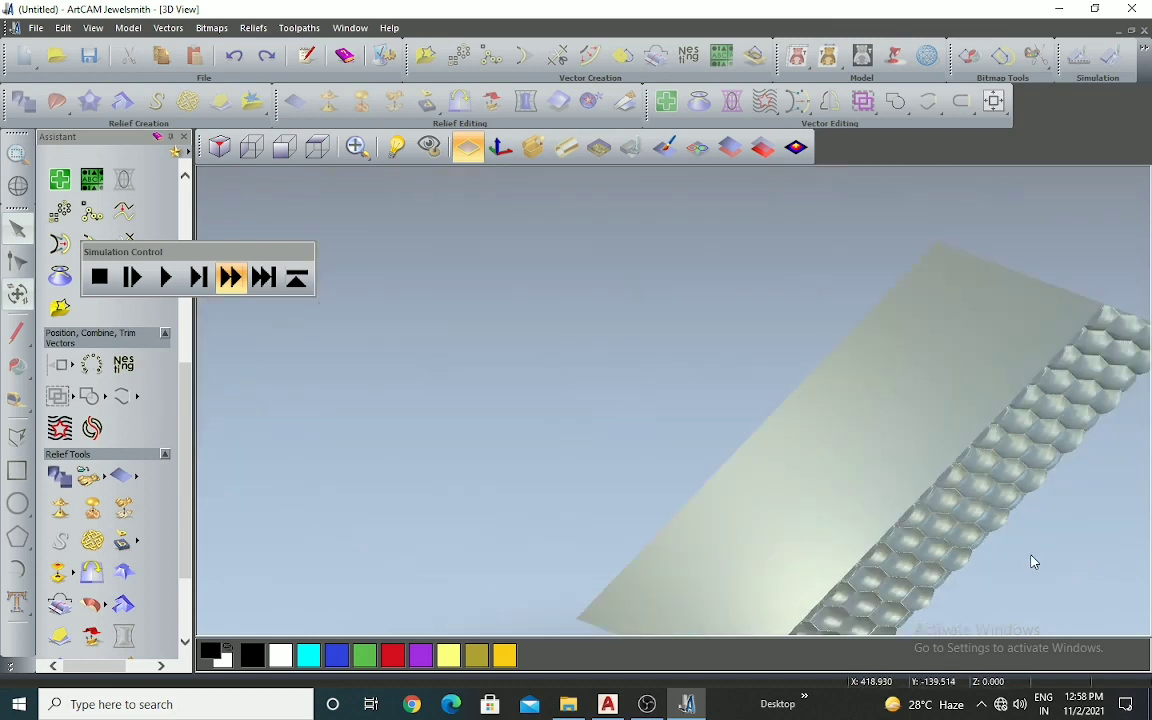
pyautogui.scroll(-1, 635, 349)
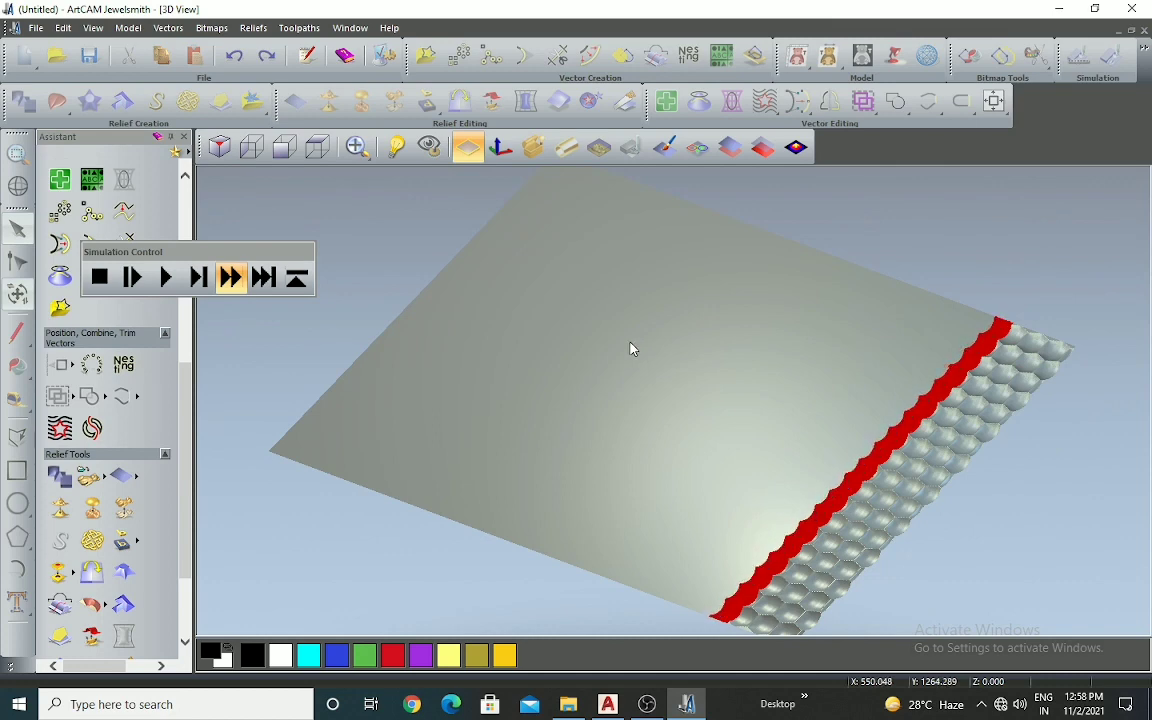
pyautogui.scroll(-2, 628, 350)
pyautogui.scroll(2, 787, 501)
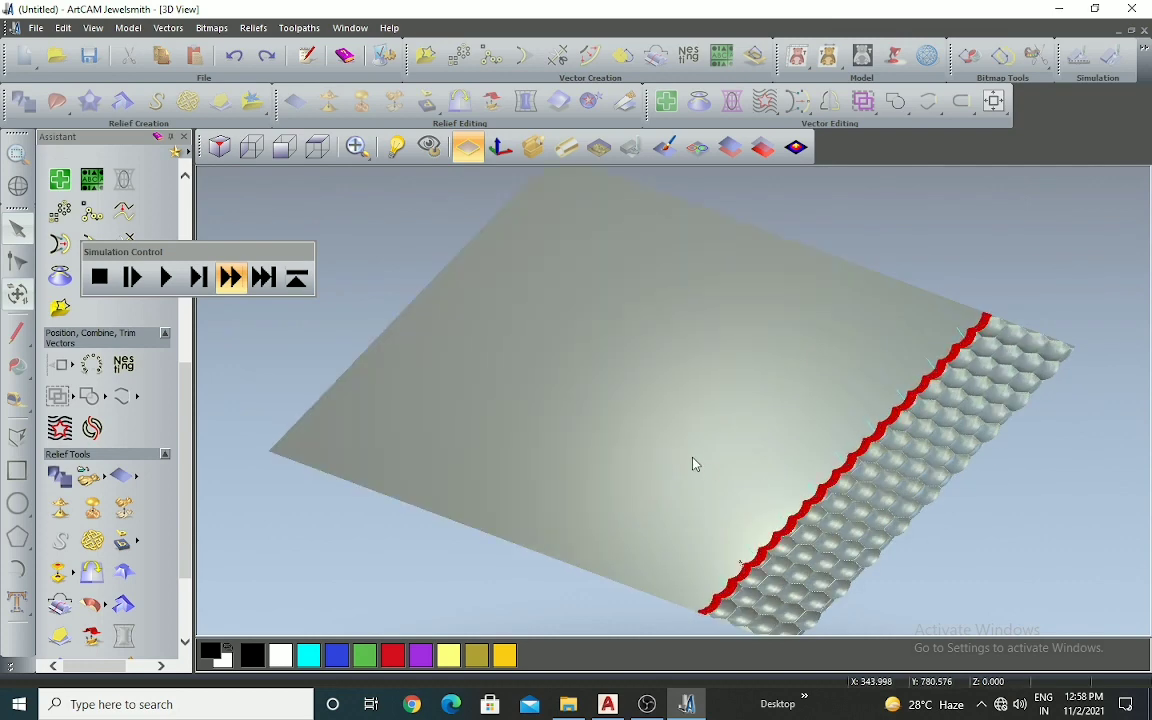
pyautogui.scroll(-1, 720, 440)
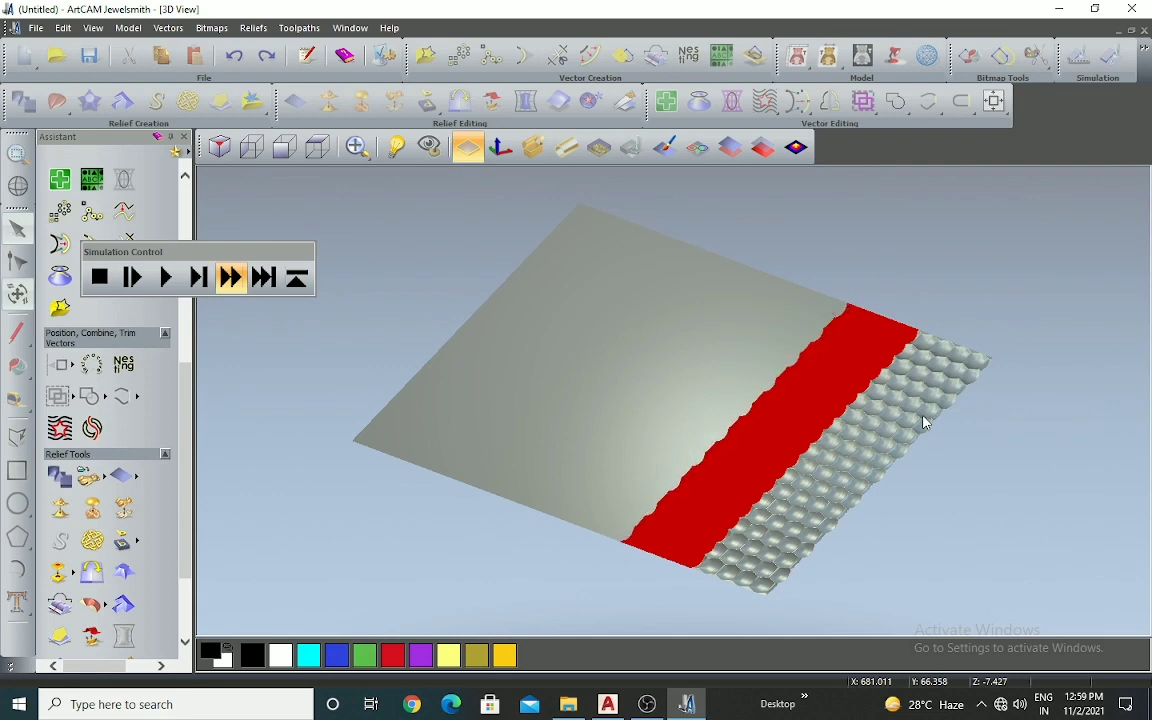
# Step: Examine the machined weave cells and the advancing cut edge up close from several angles
pyautogui.scroll(4, 870, 447)
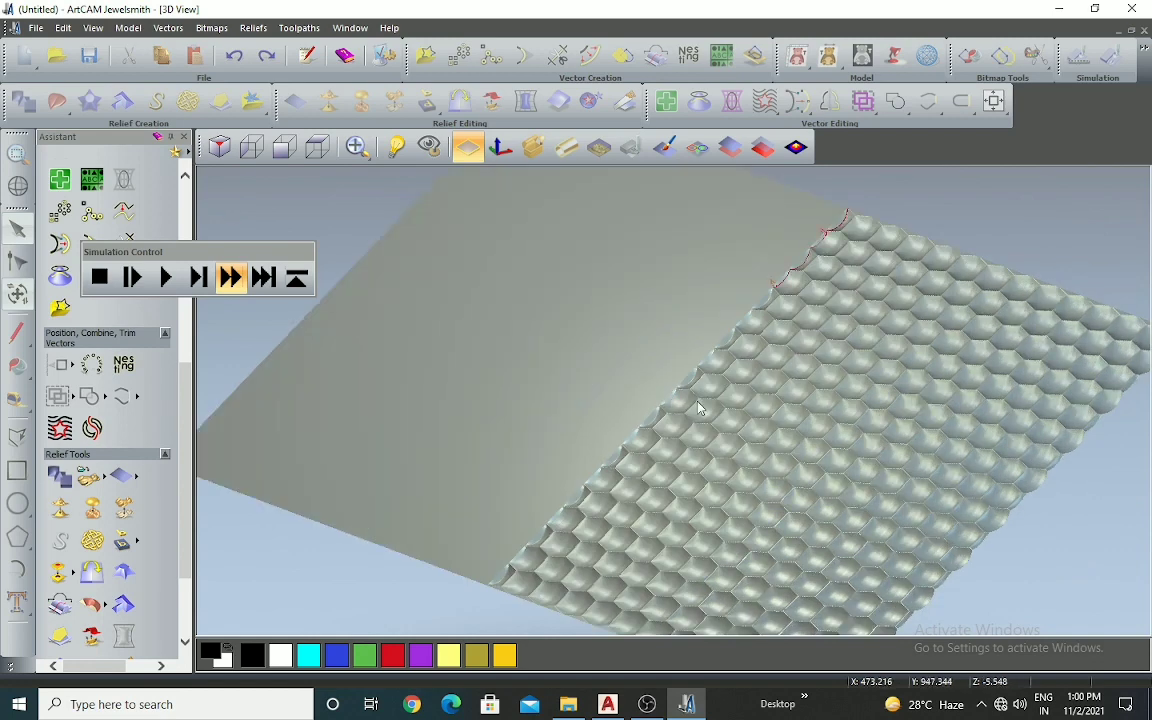
pyautogui.scroll(1, 701, 423)
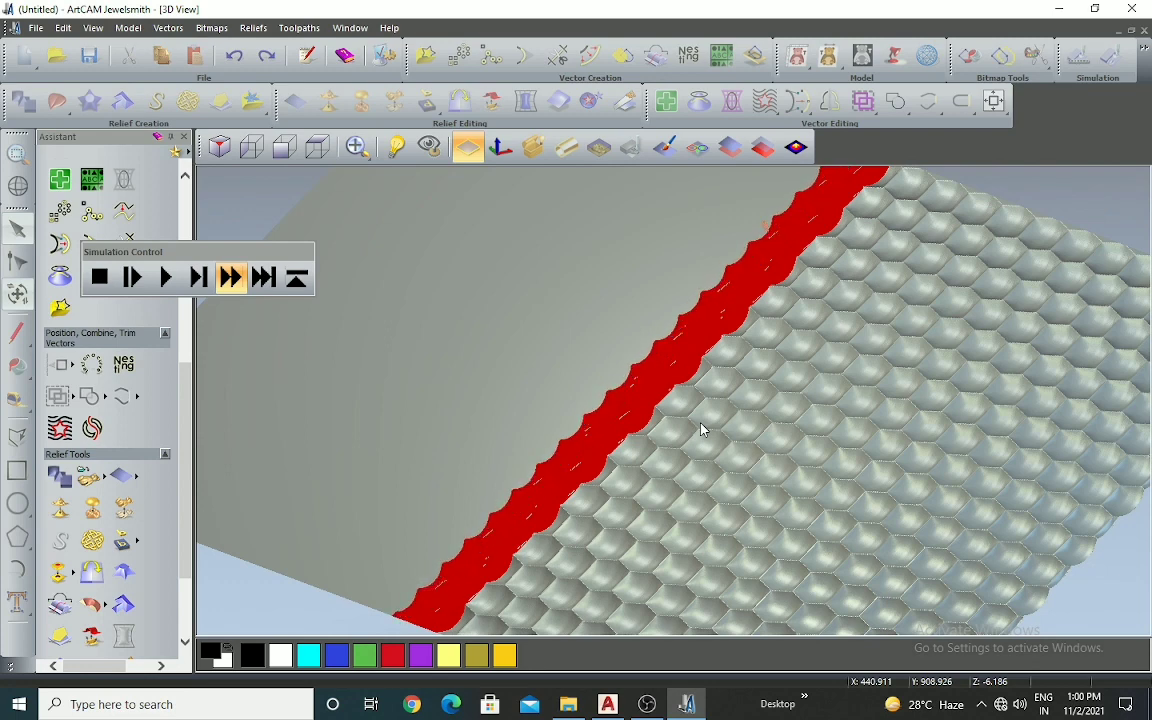
pyautogui.scroll(-1, 704, 348)
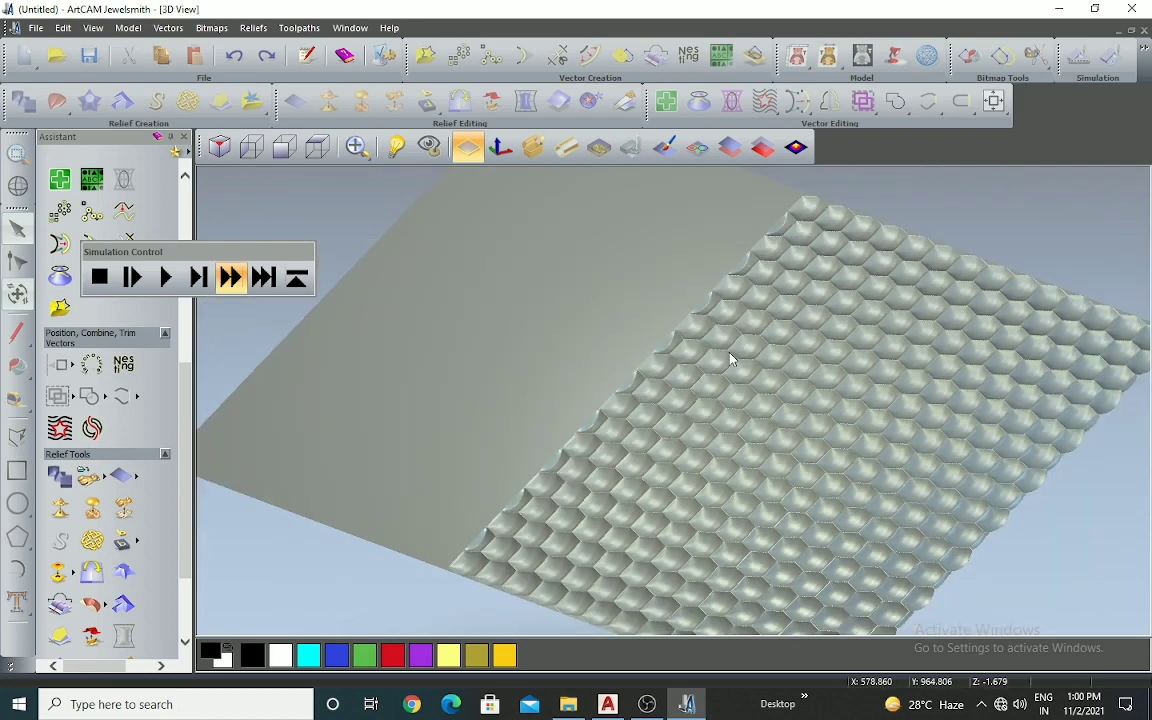
pyautogui.scroll(2, 718, 394)
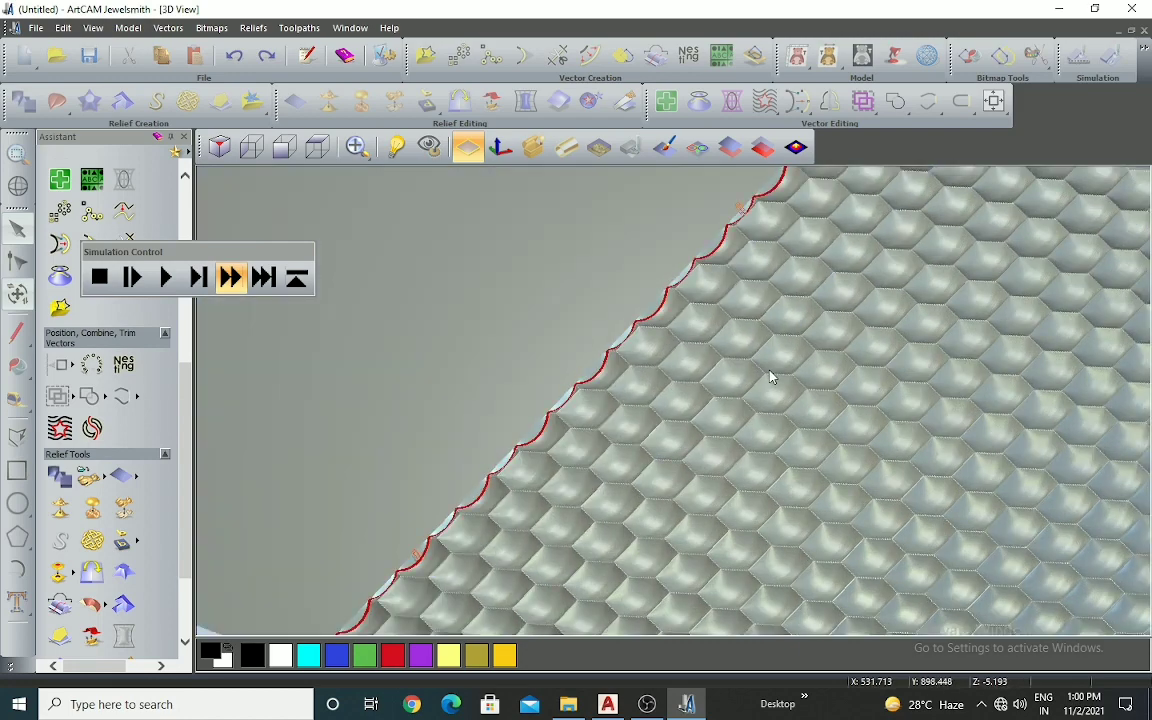
pyautogui.scroll(3, 769, 381)
pyautogui.scroll(1, 750, 320)
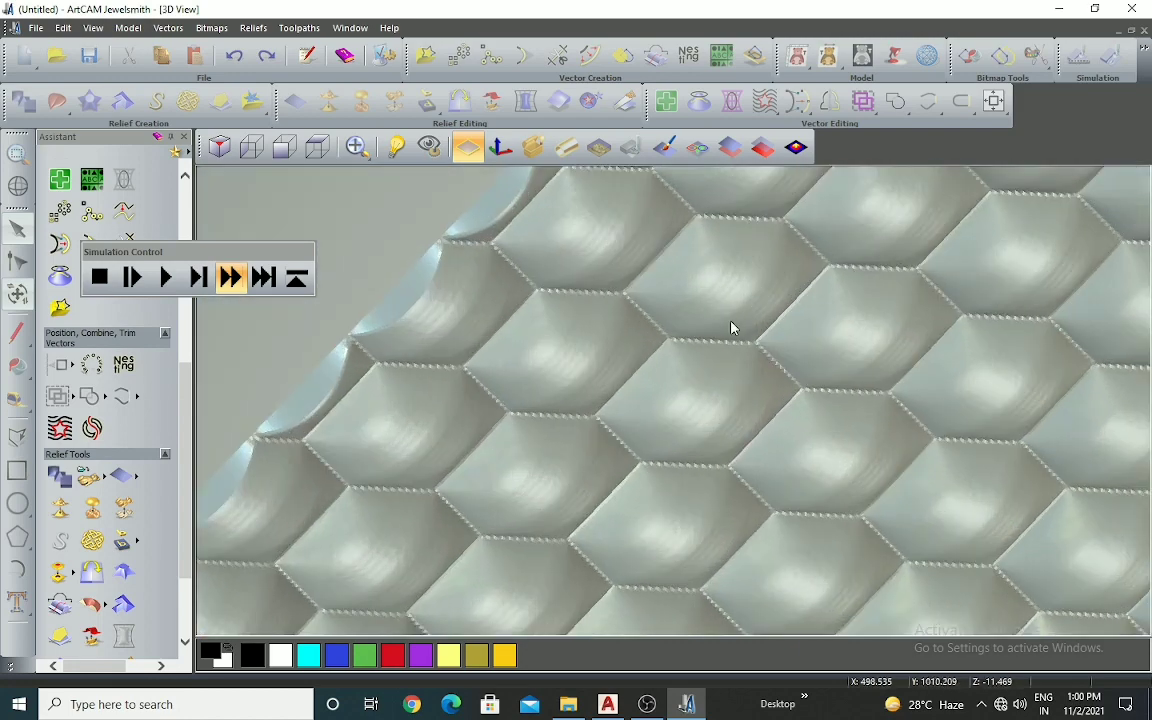
pyautogui.scroll(2, 752, 410)
pyautogui.moveTo(760, 442); pyautogui.dragTo(830, 397)
pyautogui.scroll(2, 694, 415)
pyautogui.scroll(-7, 810, 394)
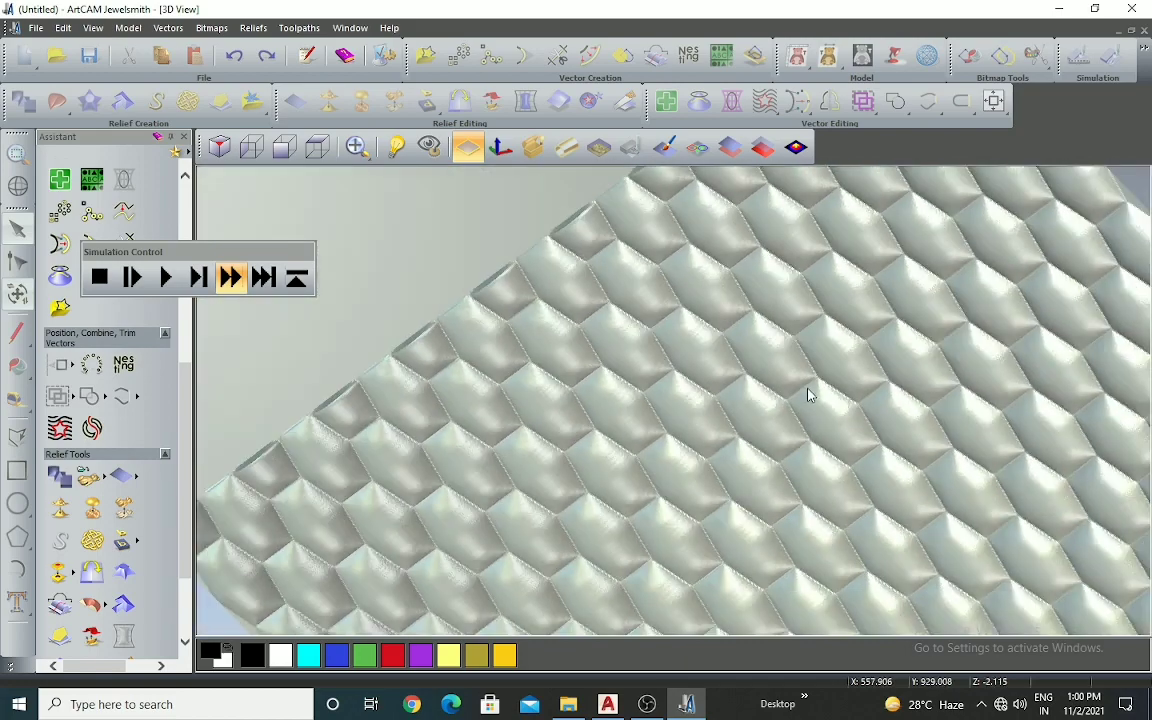
pyautogui.scroll(4, 920, 495)
pyautogui.moveTo(920, 495); pyautogui.dragTo(882, 453)
pyautogui.scroll(-5, 820, 480)
pyautogui.moveTo(793, 497); pyautogui.dragTo(752, 461)
pyautogui.scroll(3, 751, 450)
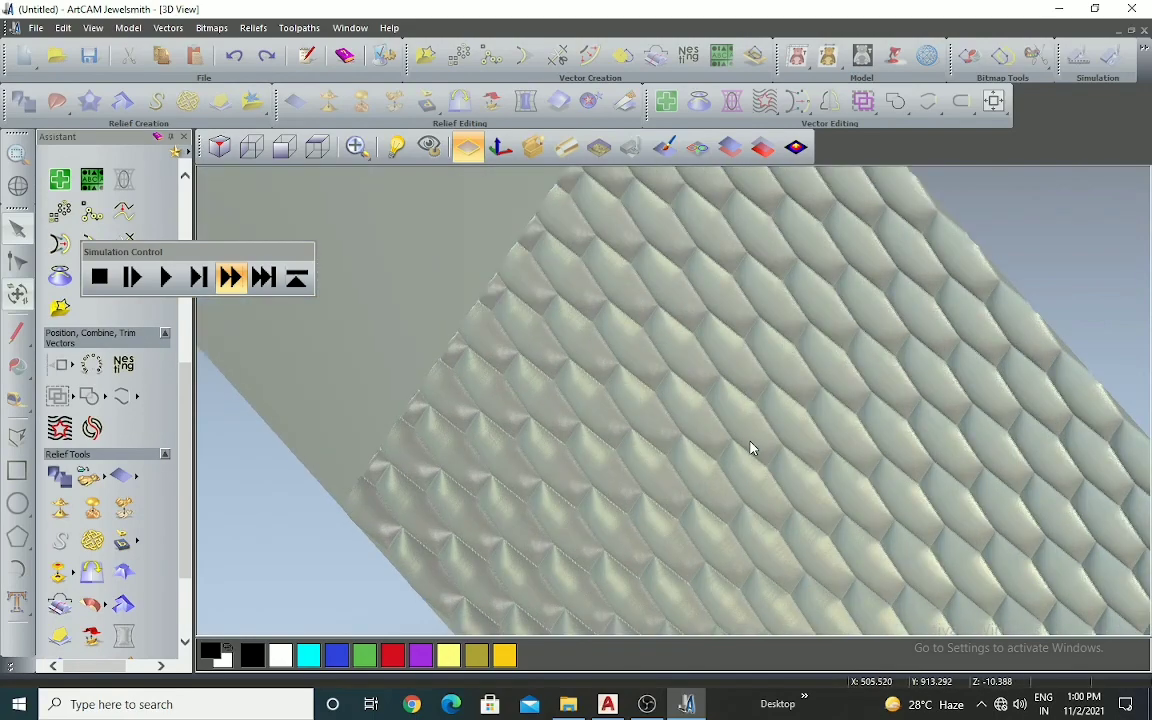
# Step: View the simulation from straight above and resume it in fast playback
pyautogui.click(317, 147)
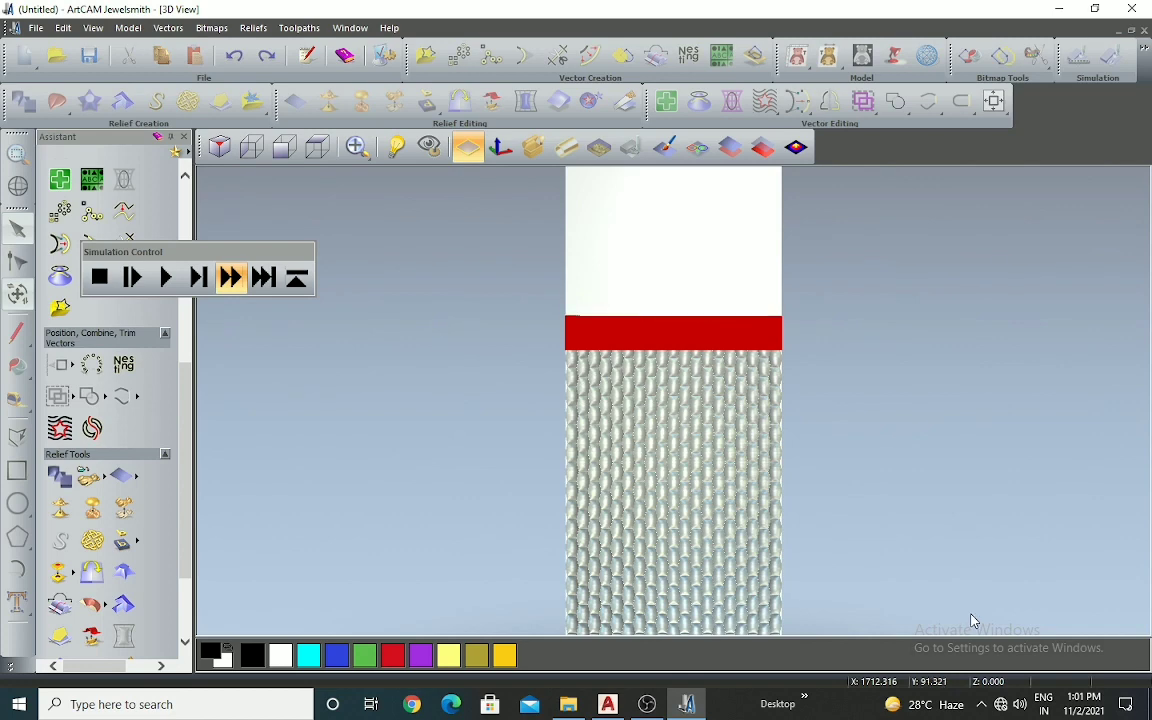
pyautogui.scroll(-3, 643, 514)
pyautogui.scroll(4, 660, 408)
pyautogui.scroll(-2, 655, 405)
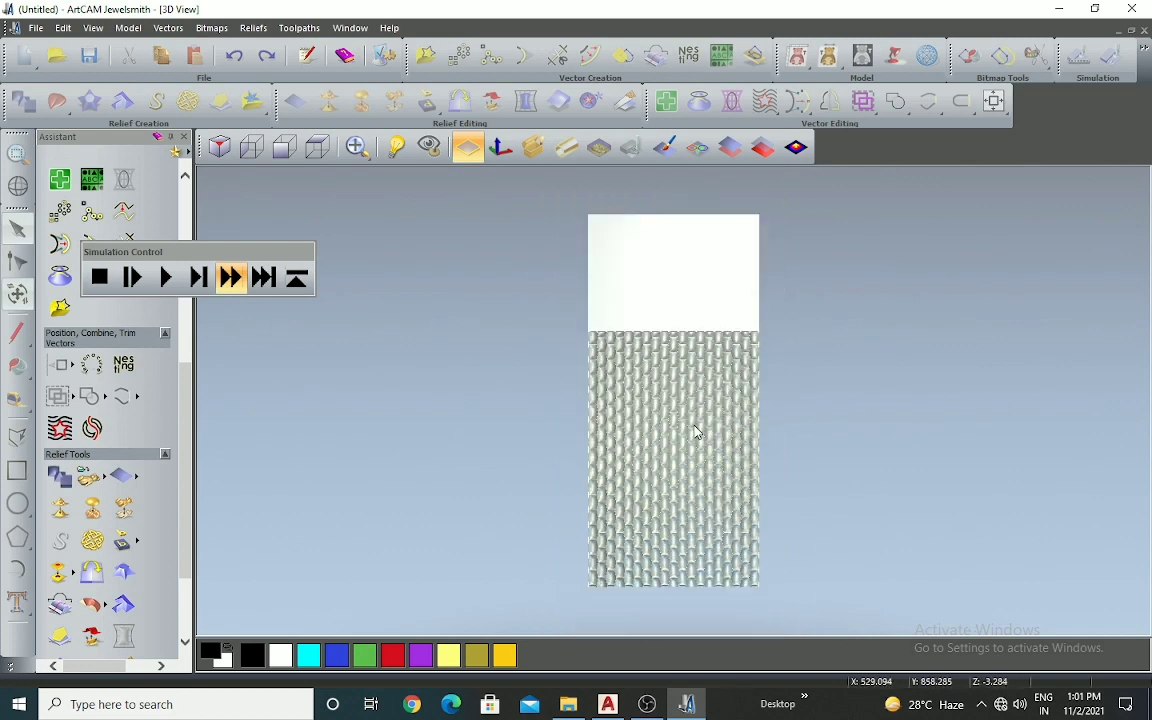
pyautogui.scroll(1, 689, 316)
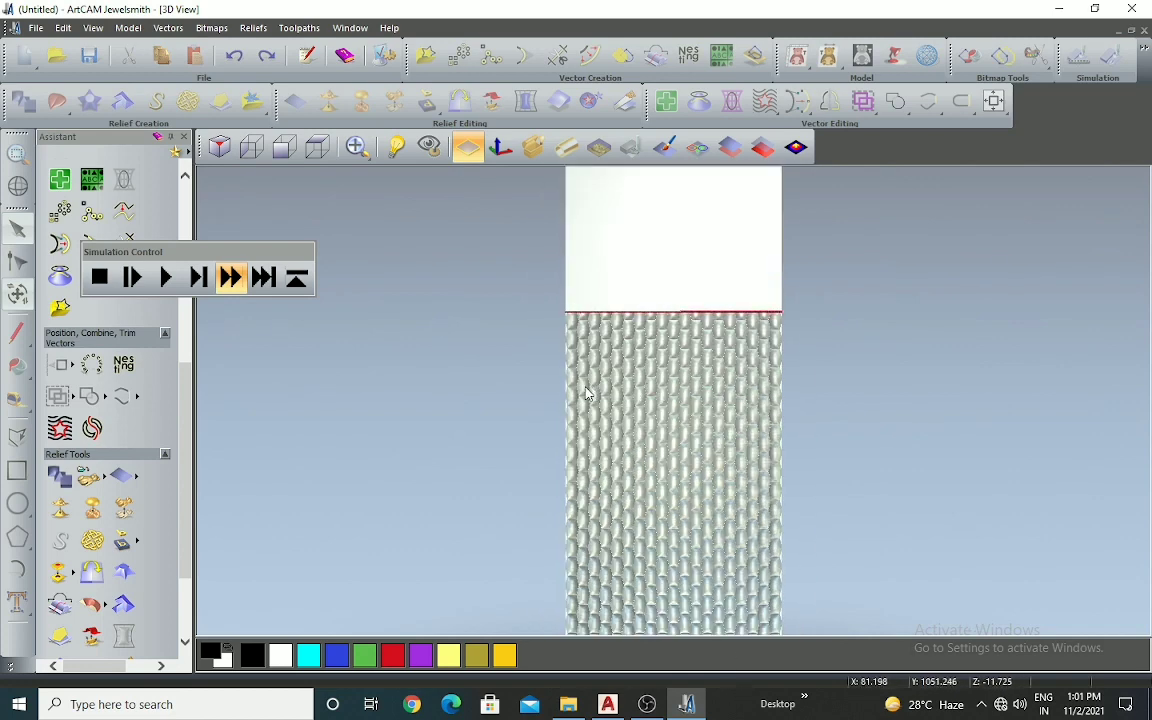
pyautogui.click(199, 279)
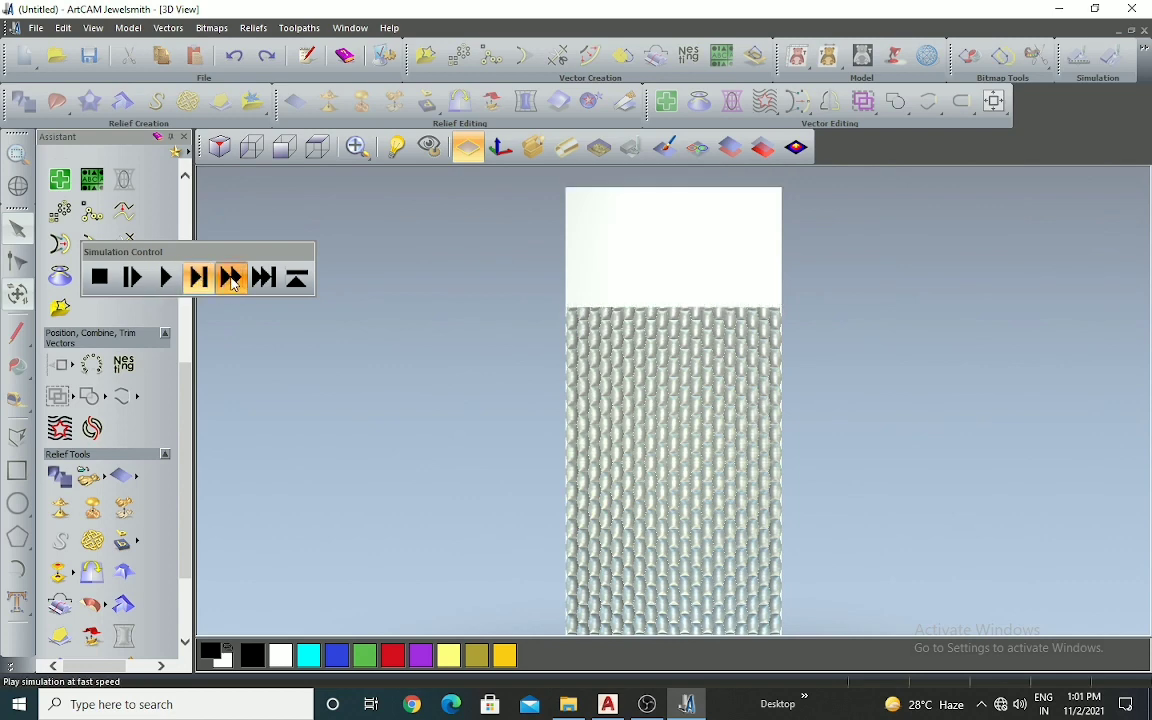
pyautogui.click(231, 280)
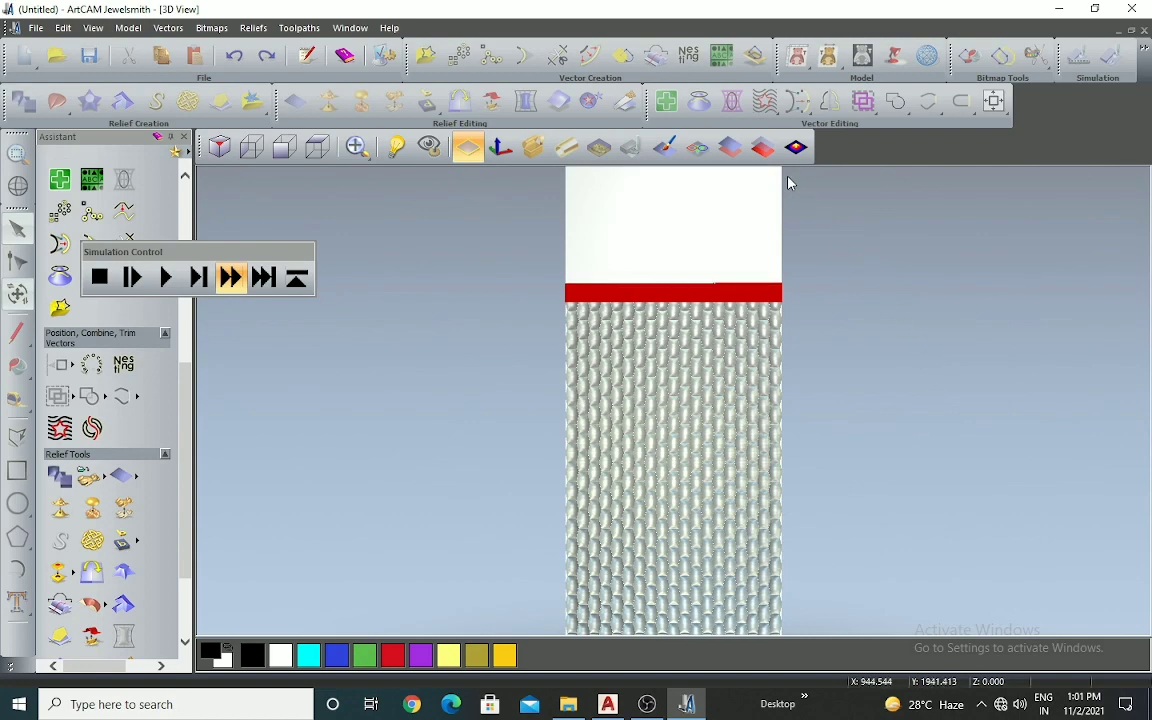
# Step: Examine the weave cells from straight above, up close and as a whole sheet, until the simulation finishes
pyautogui.scroll(6, 788, 200)
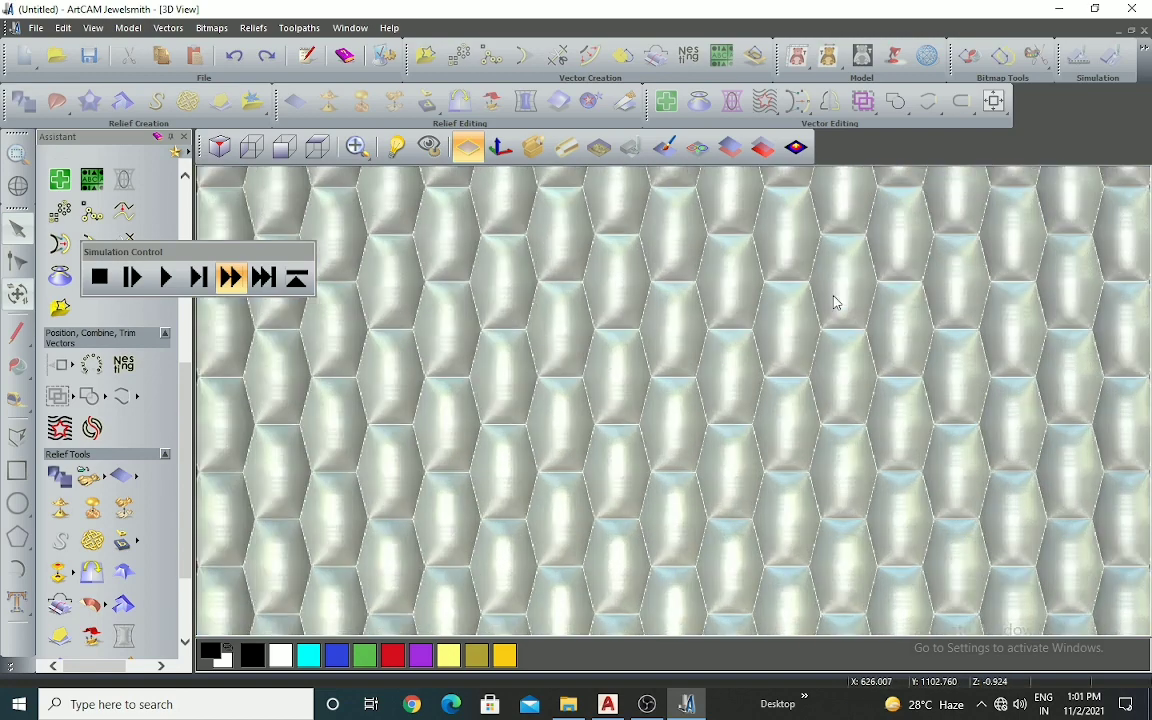
pyautogui.scroll(4, 840, 310)
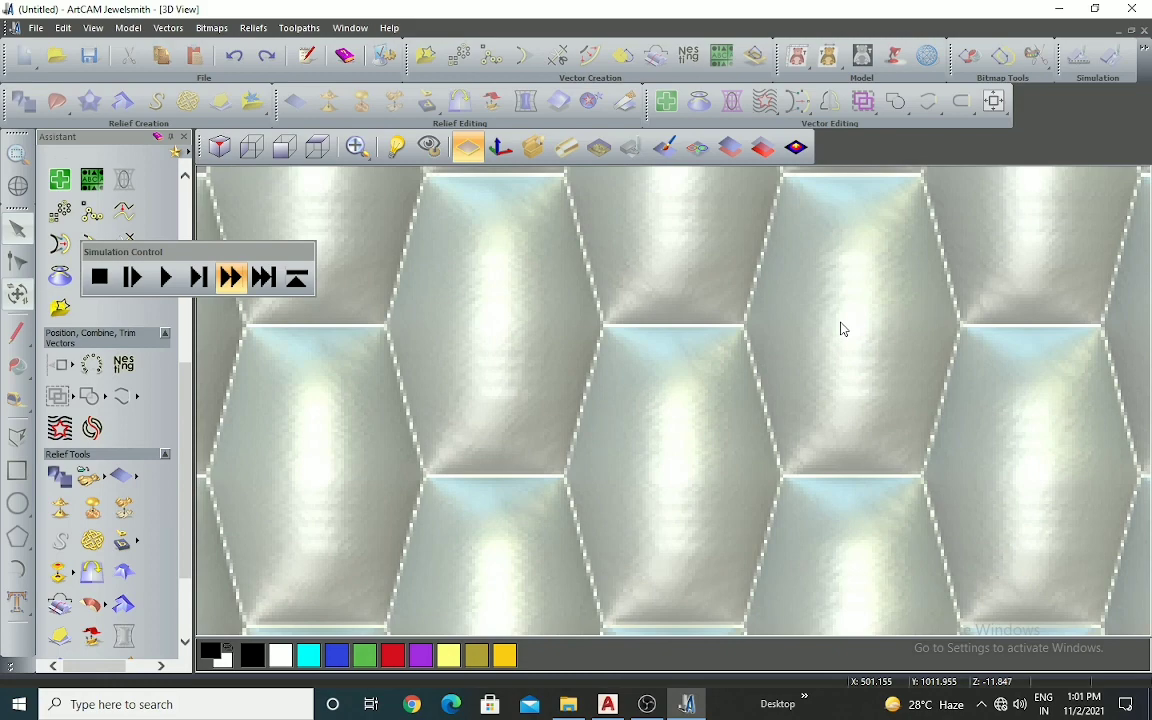
pyautogui.scroll(2, 840, 329)
pyautogui.scroll(-5, 840, 329)
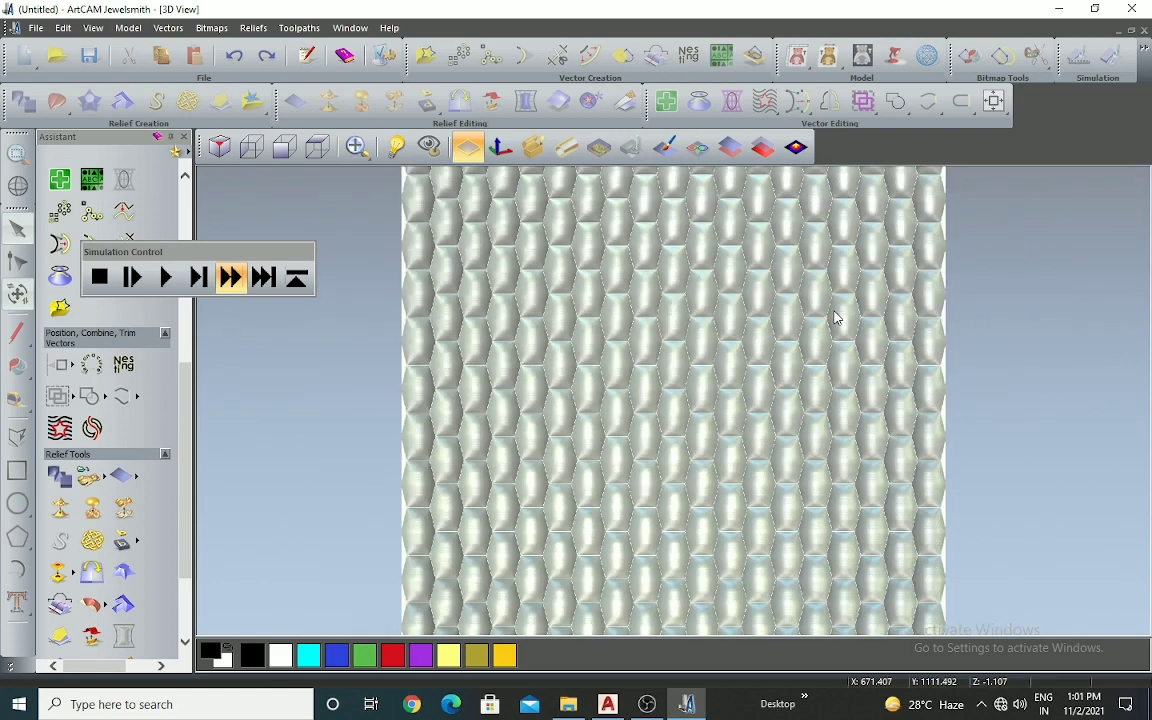
pyautogui.scroll(2, 735, 243)
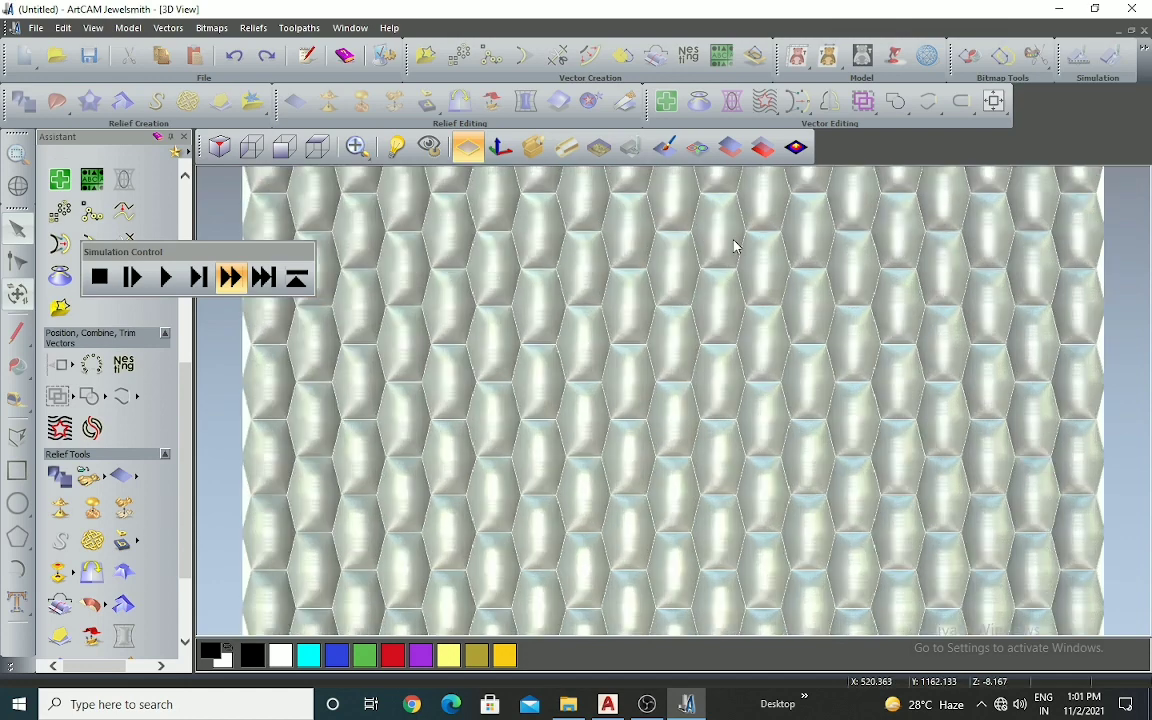
pyautogui.scroll(2, 735, 246)
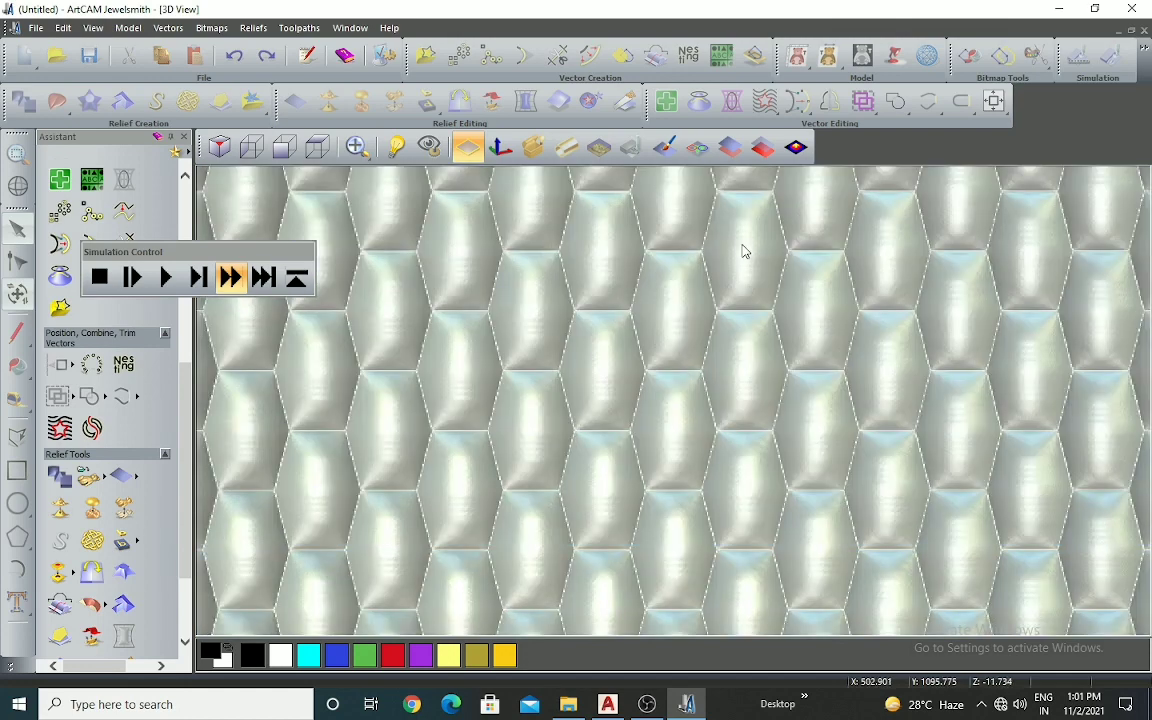
pyautogui.scroll(2, 741, 234)
pyautogui.scroll(-6, 757, 304)
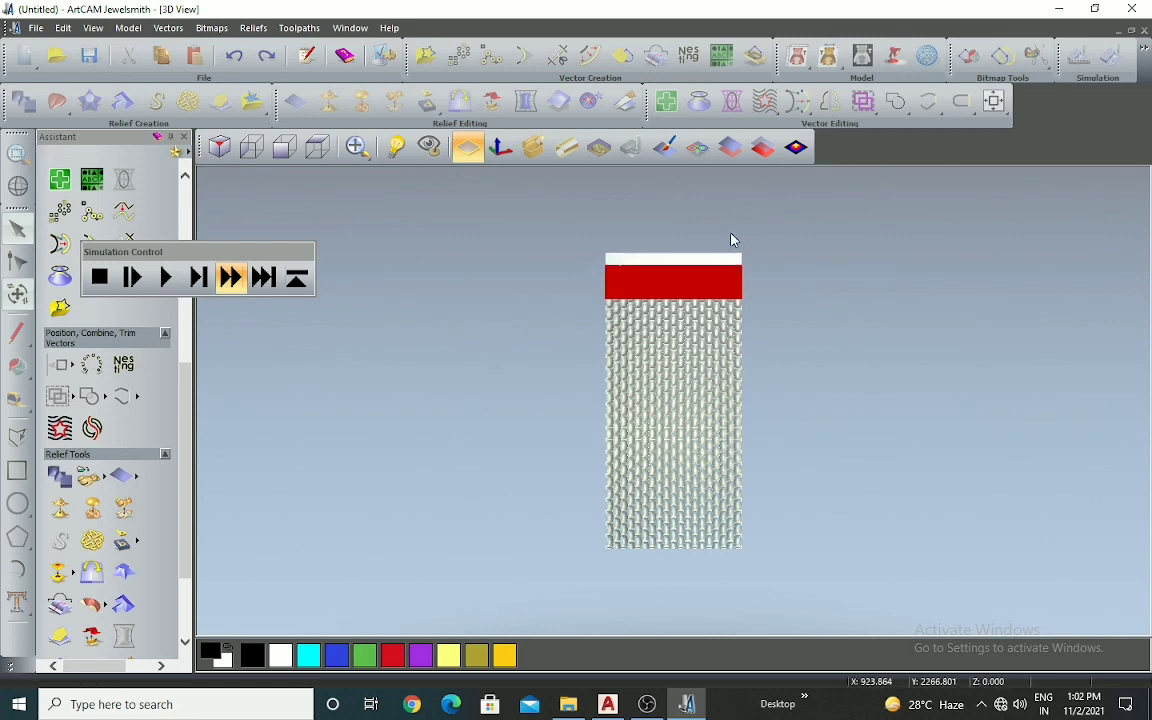
pyautogui.scroll(3, 730, 240)
pyautogui.scroll(-3, 720, 235)
pyautogui.scroll(1, 716, 230)
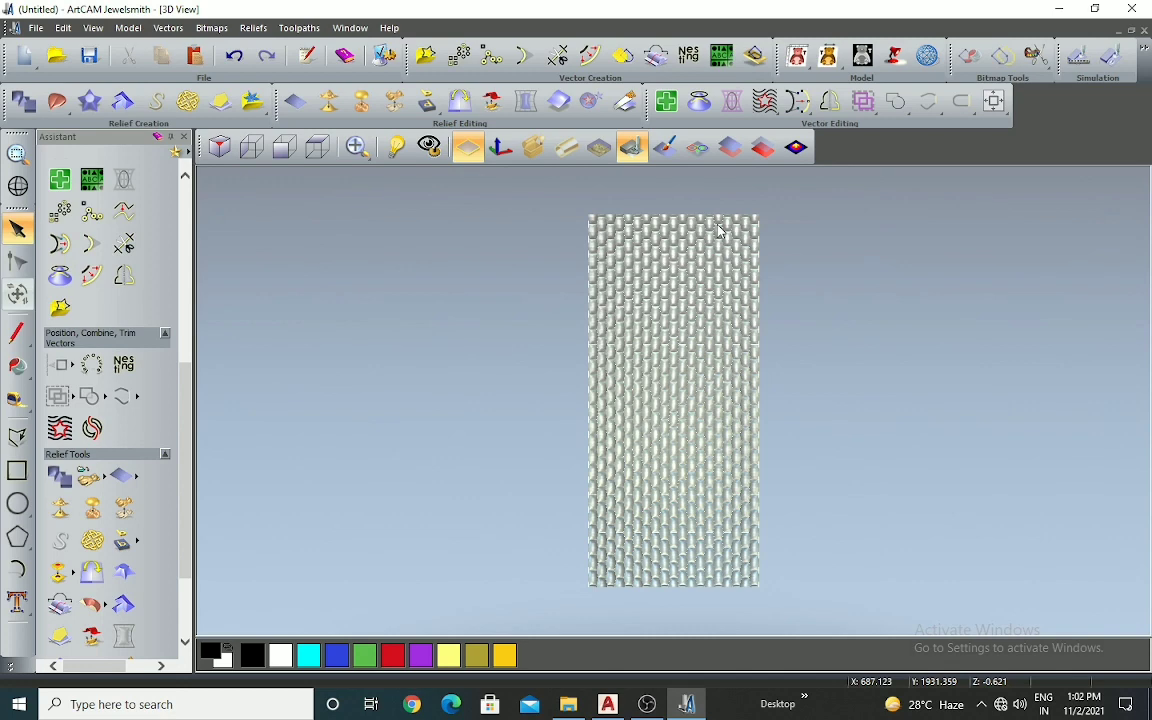
# Step: Examine the surface of the completed weave simulation up close and at an angle, including the full panel
pyautogui.scroll(-1, 654, 370)
pyautogui.scroll(1, 687, 370)
pyautogui.scroll(5, 702, 458)
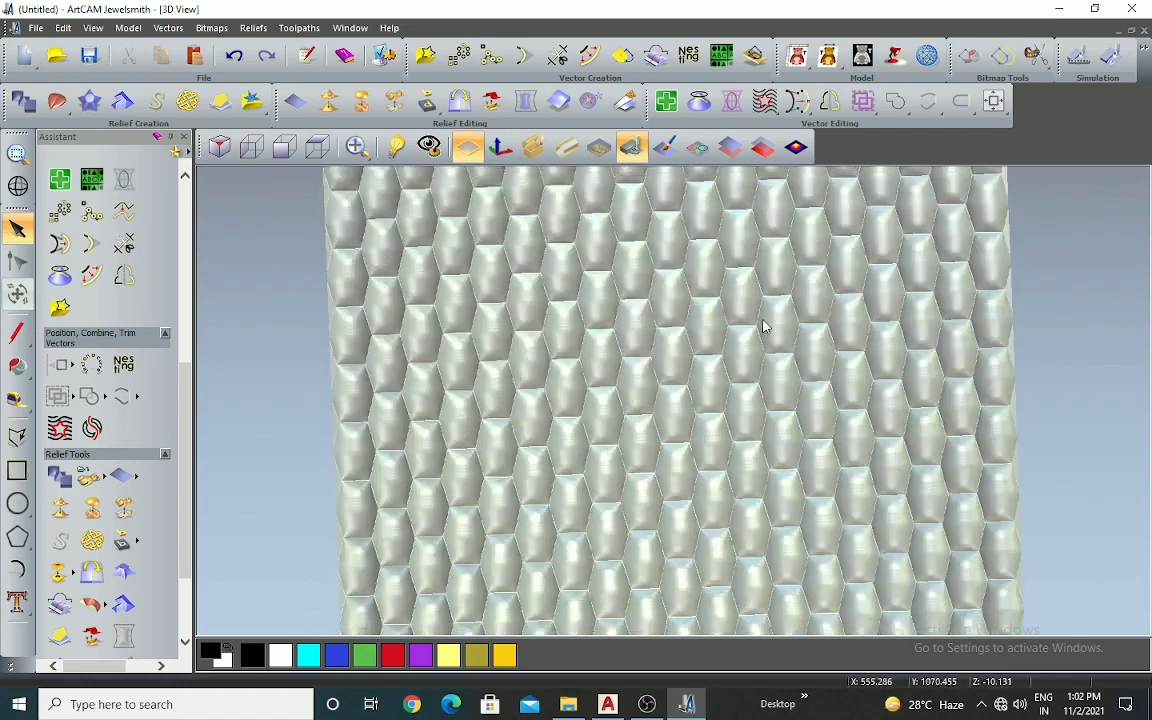
pyautogui.moveTo(763, 326); pyautogui.dragTo(535, 363)
pyautogui.scroll(8, 602, 507)
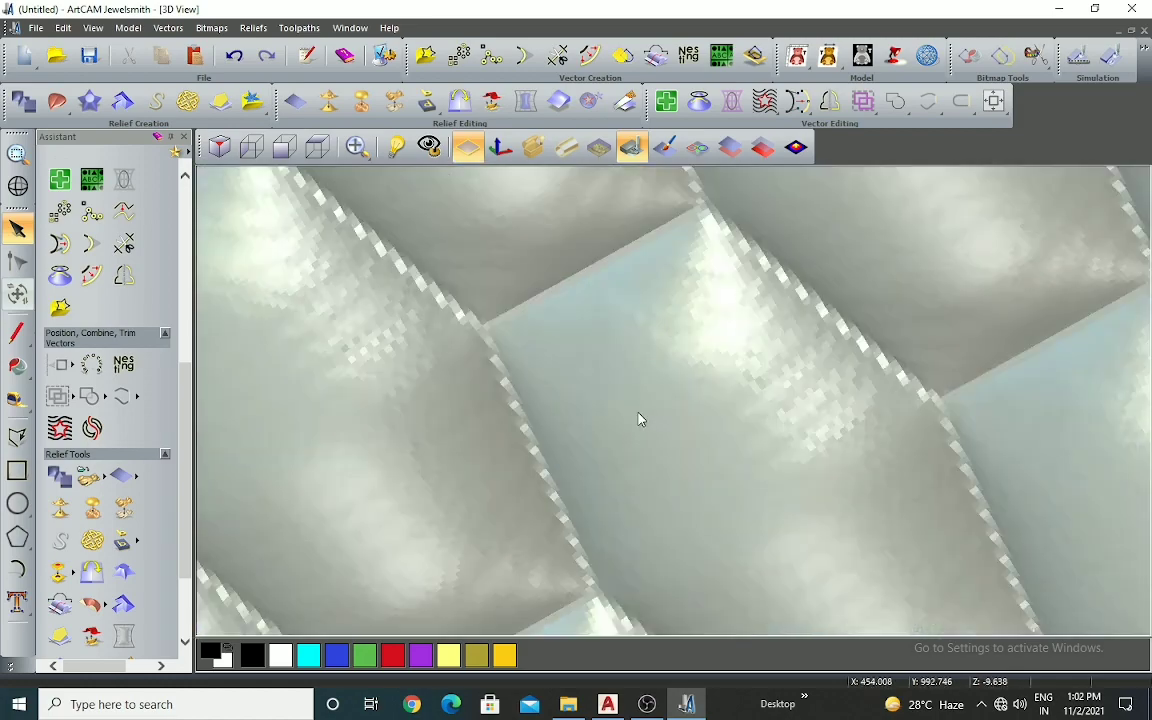
pyautogui.scroll(-8, 641, 420)
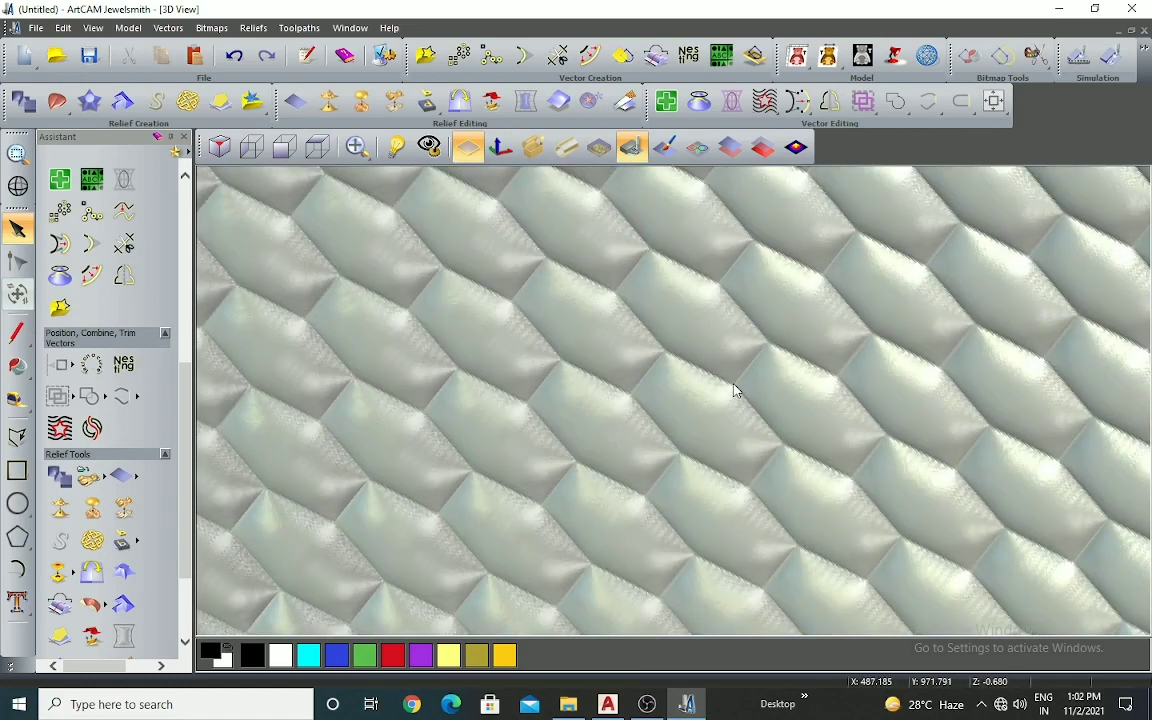
pyautogui.scroll(-8, 750, 420)
pyautogui.moveTo(761, 404); pyautogui.dragTo(851, 568)
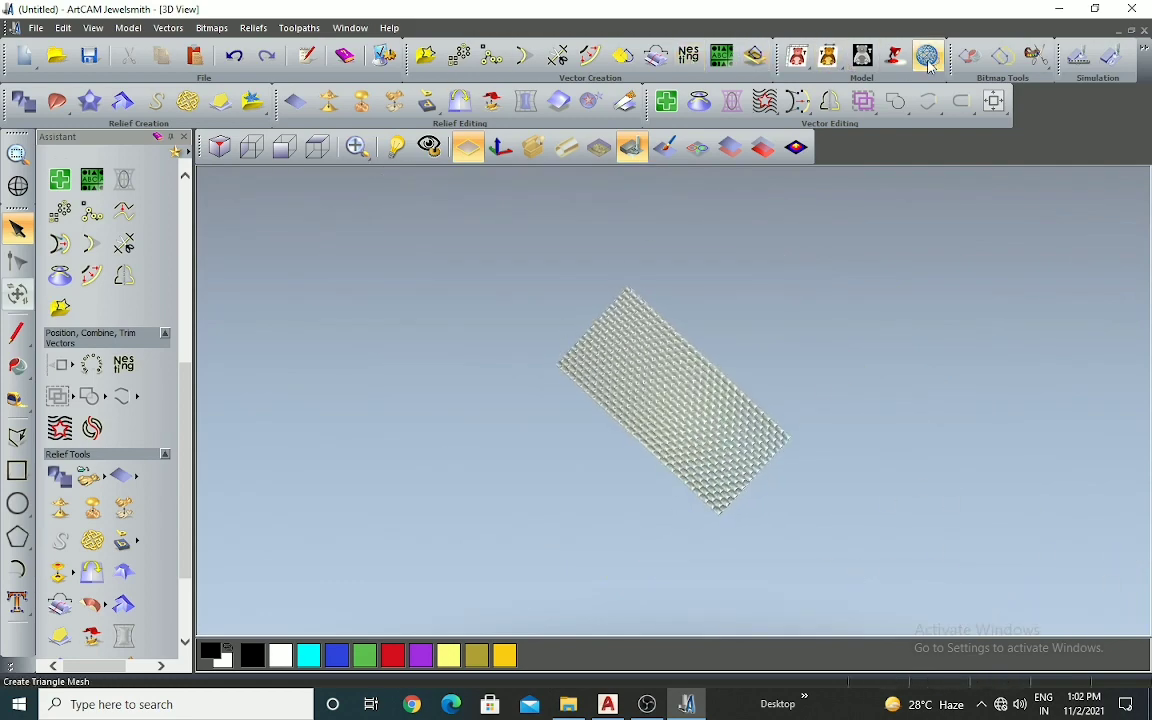
# Step: Apply the Soft Gold shading setup to the simulated weave panel and view it from above
pyautogui.click(316, 147)
pyautogui.click(895, 55)
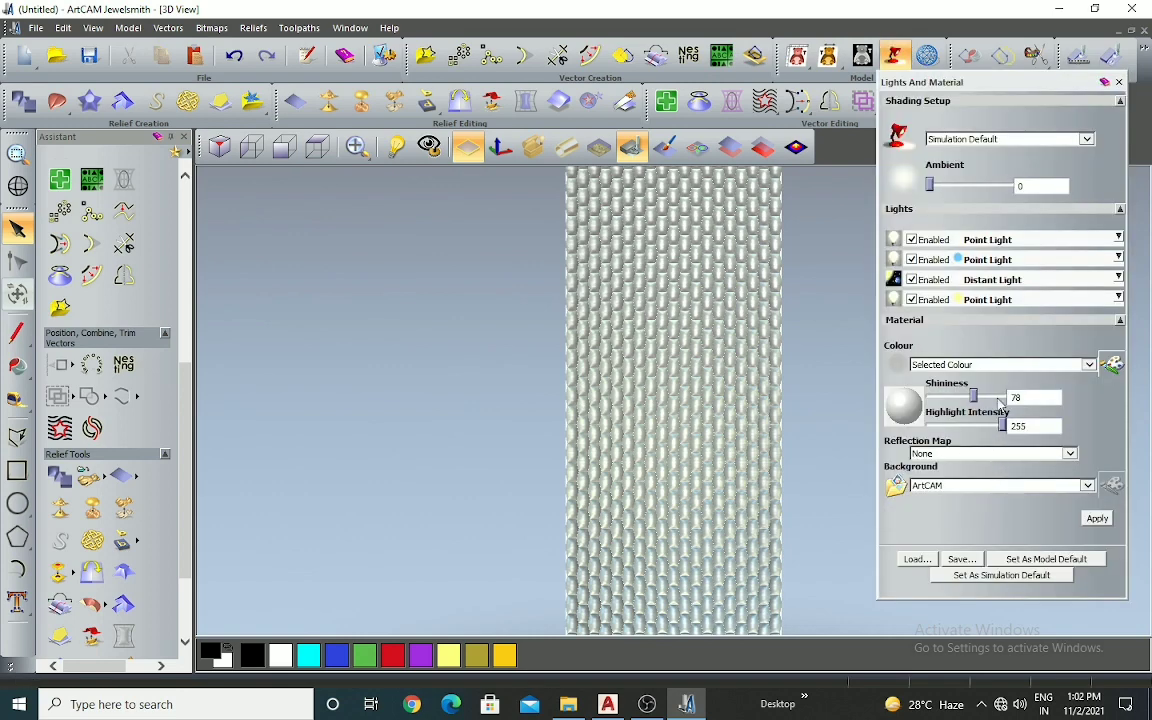
pyautogui.click(1075, 139)
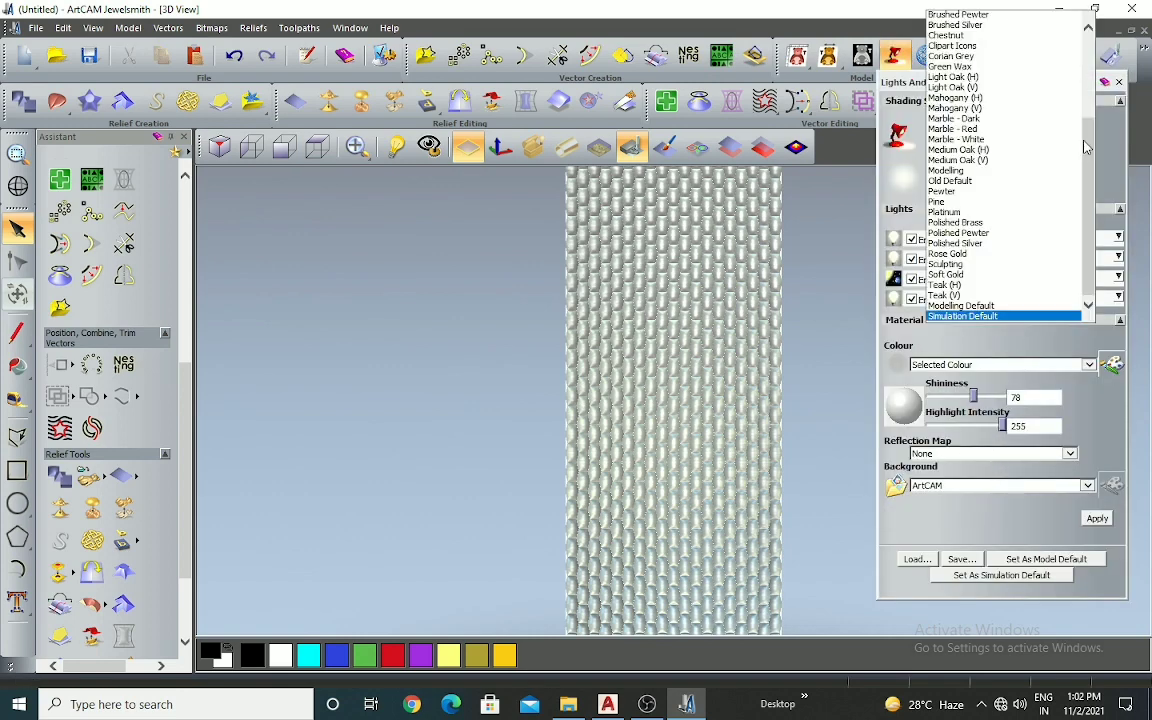
pyautogui.click(950, 274)
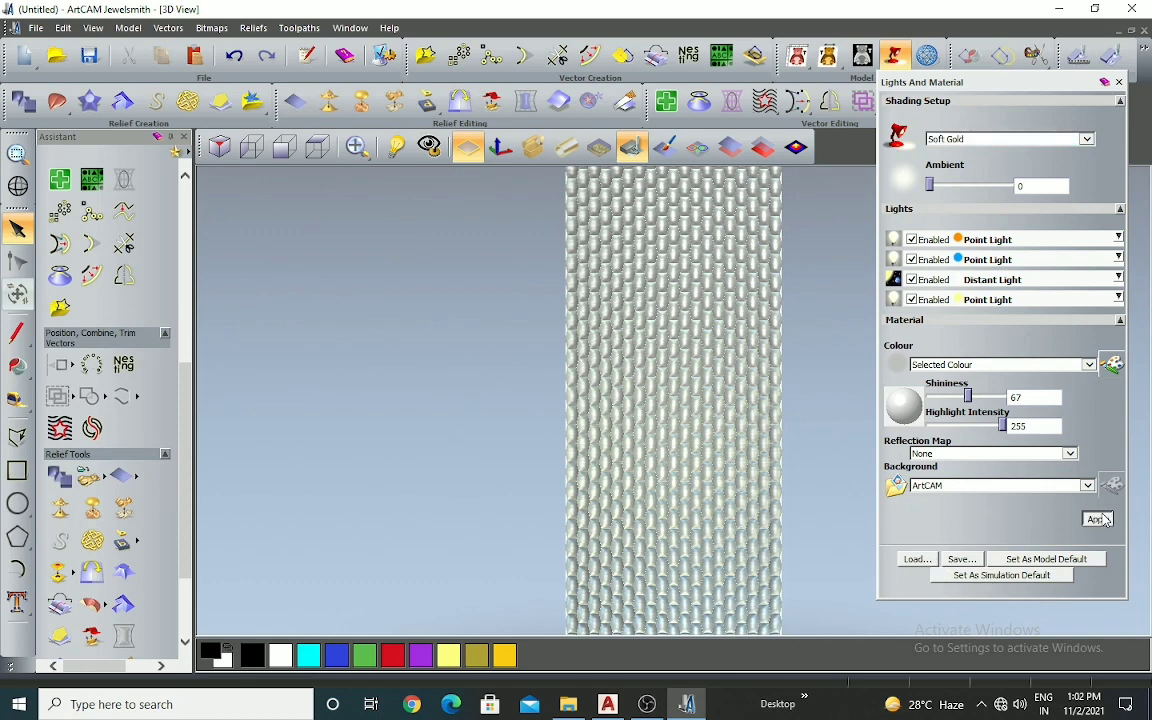
pyautogui.click(1097, 518)
pyautogui.scroll(5, 681, 404)
pyautogui.scroll(-3, 676, 442)
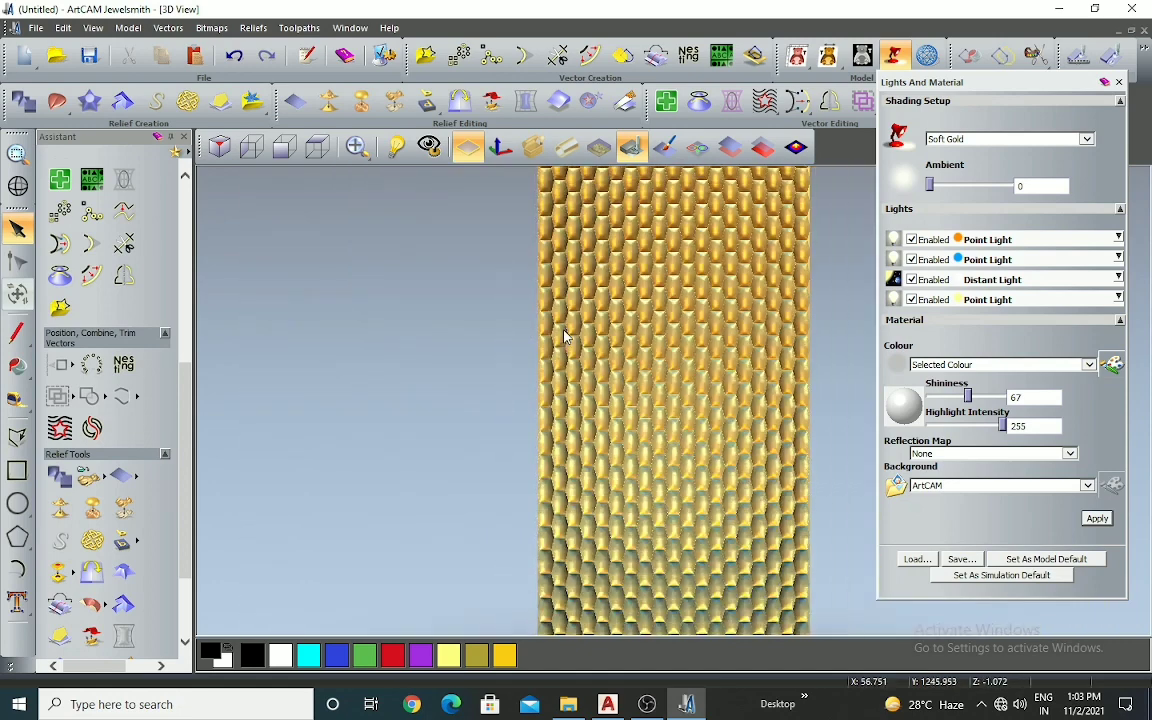
# Step: Preview the weave panel in the Pine shading setup and in the Rose Gold shading setup
pyautogui.click(976, 138)
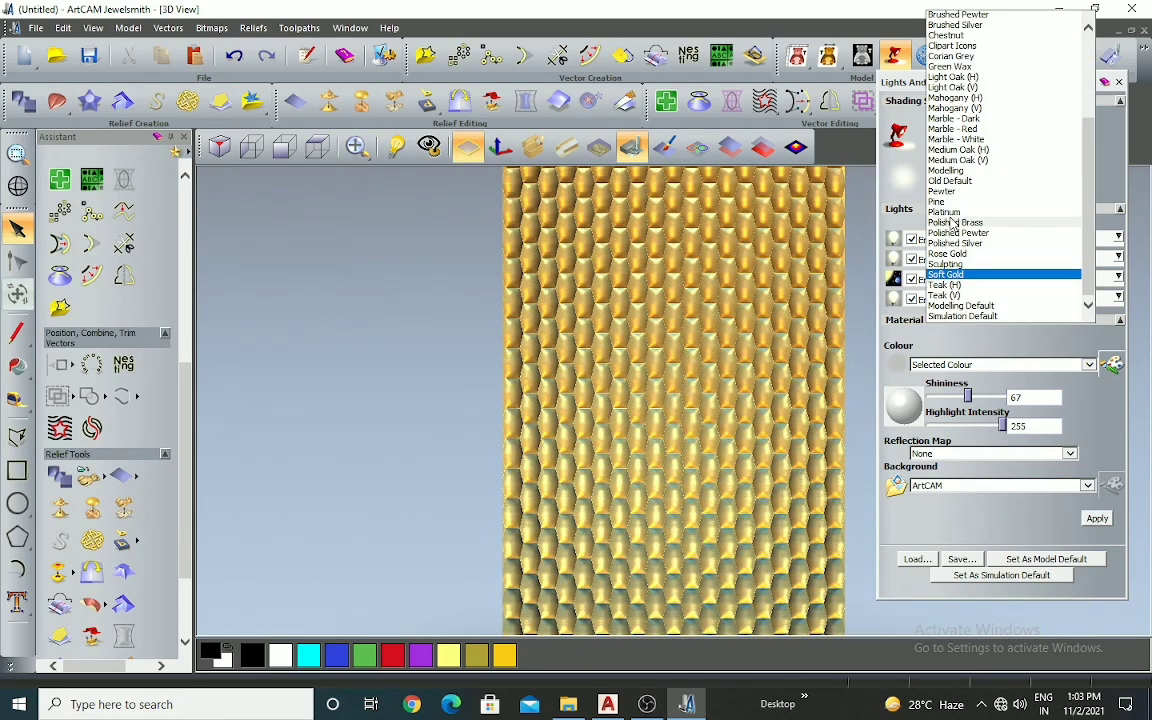
pyautogui.click(950, 201)
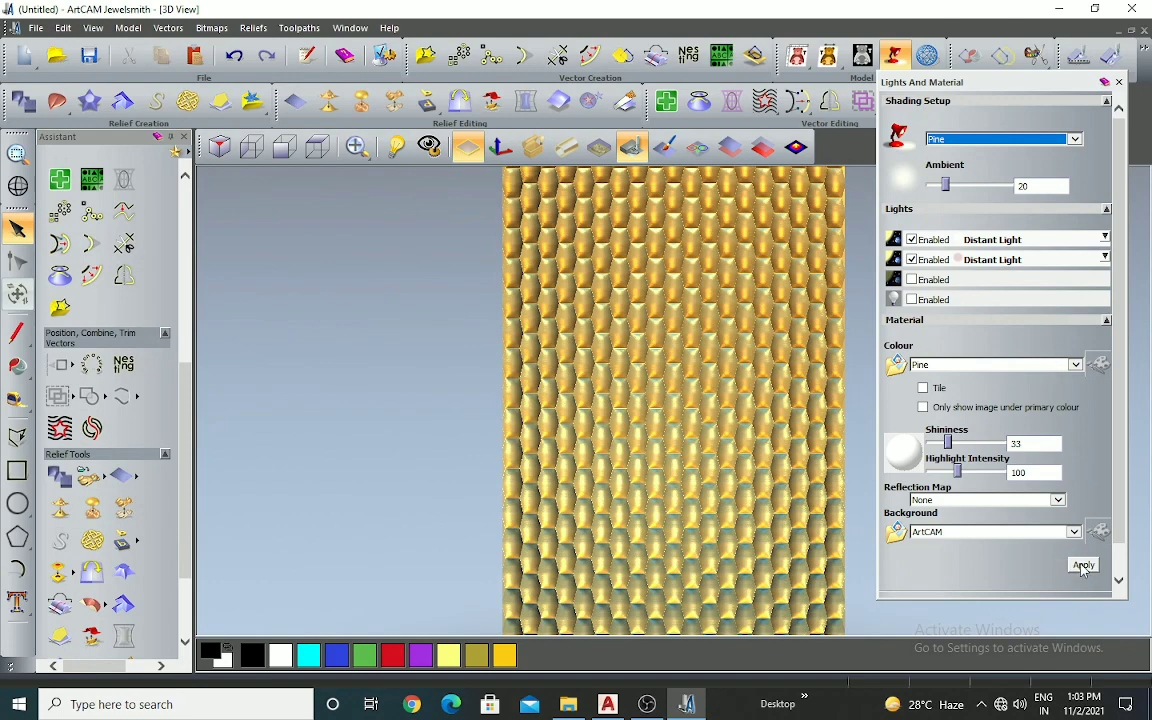
pyautogui.click(1083, 566)
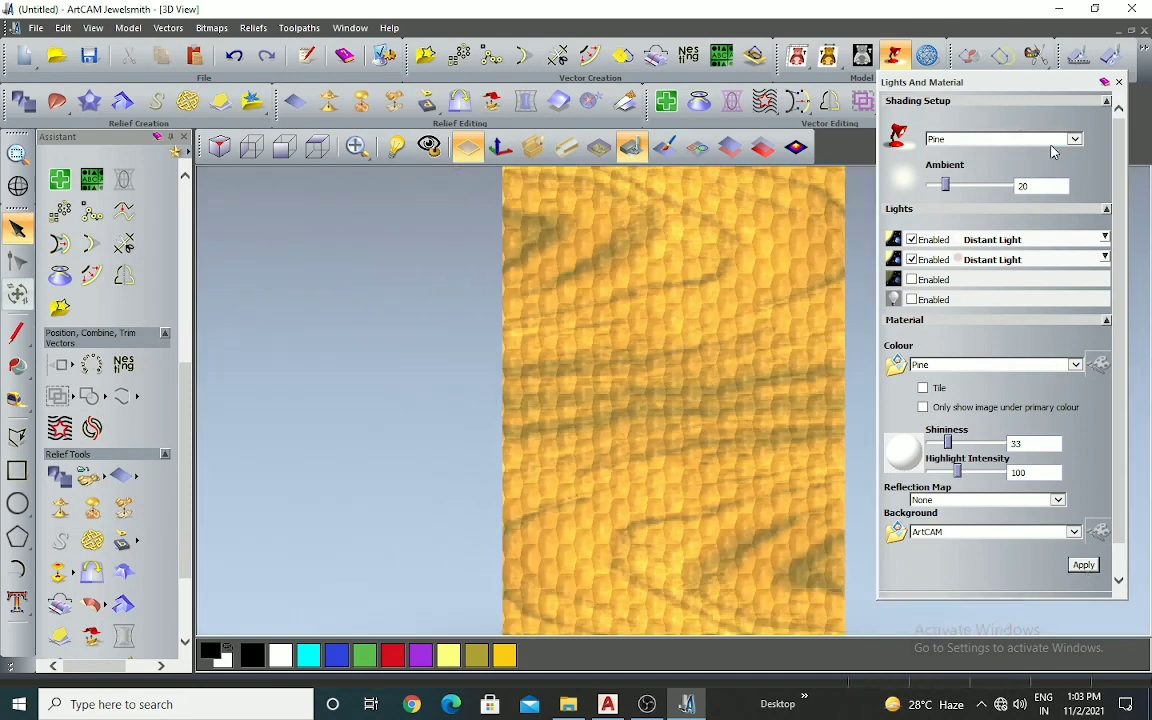
pyautogui.click(1075, 139)
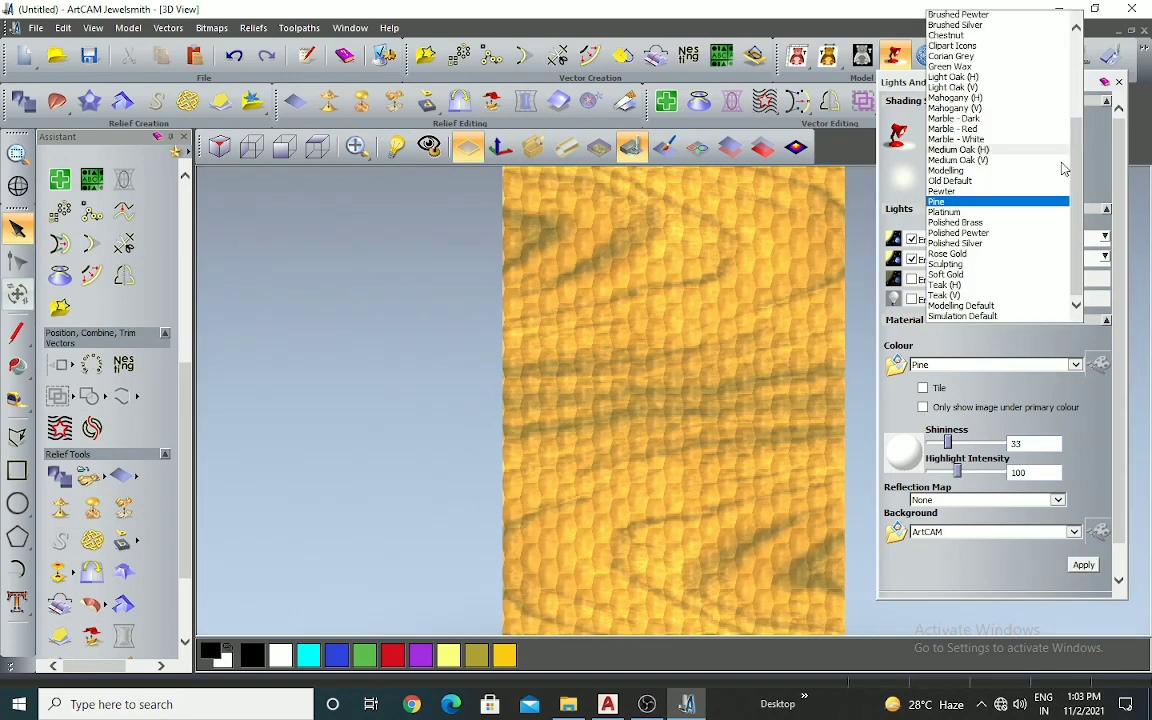
pyautogui.click(947, 253)
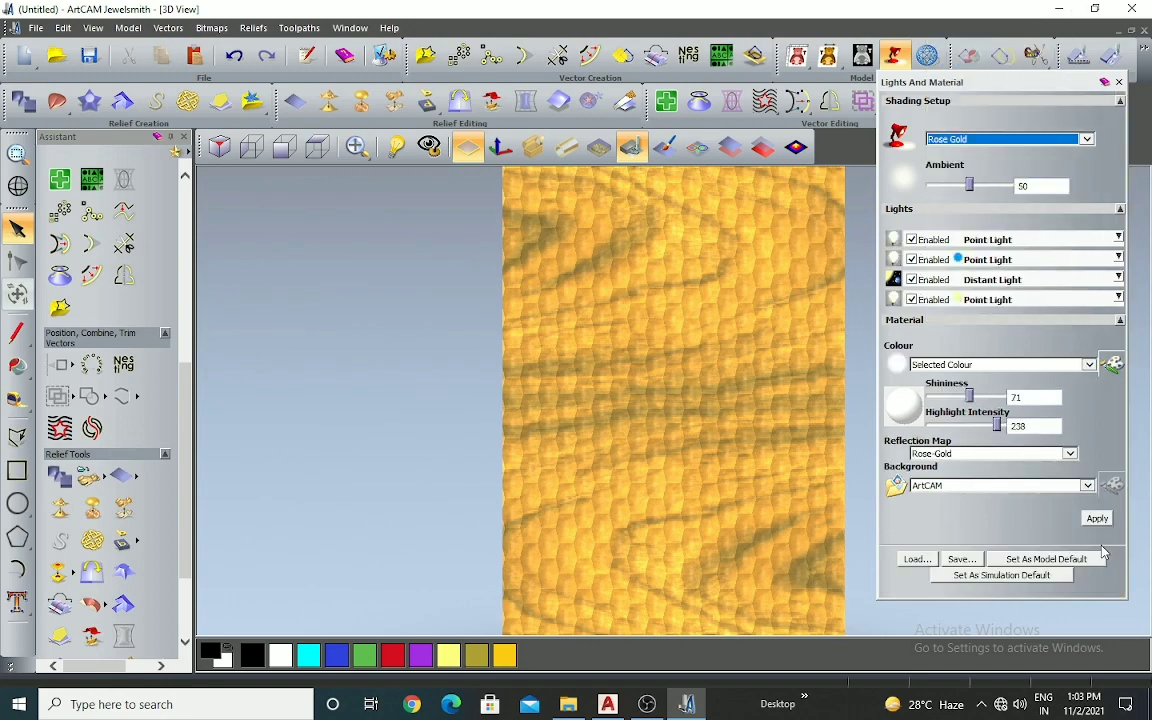
pyautogui.click(1097, 518)
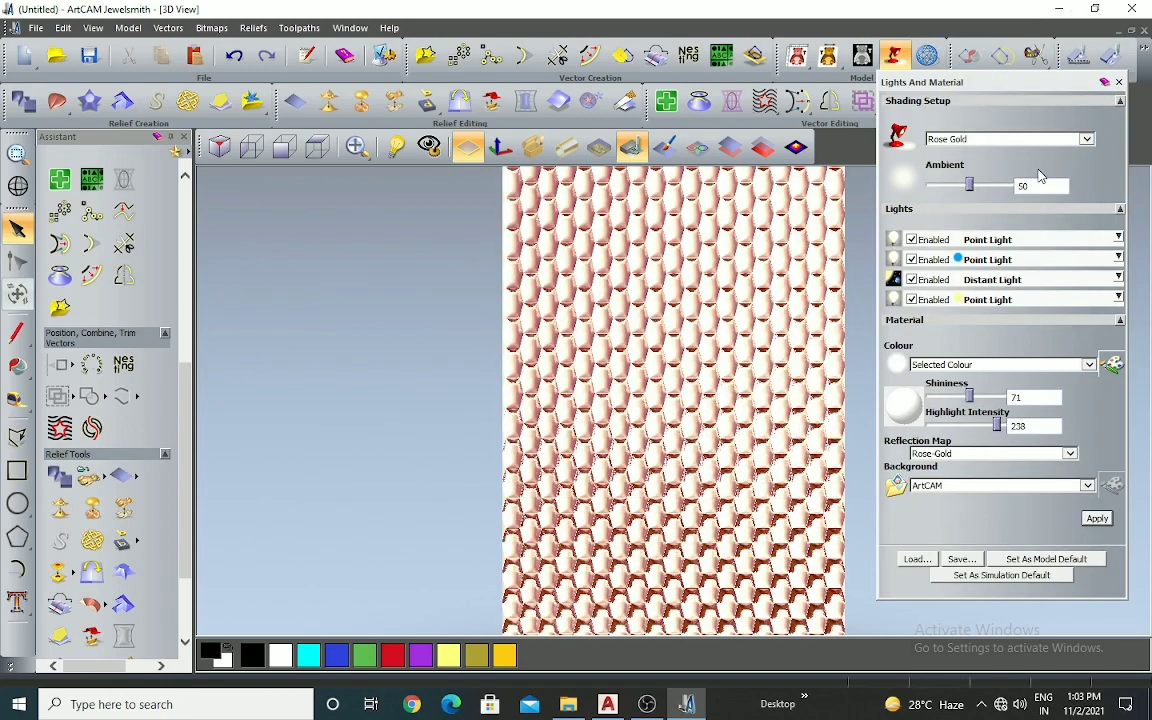
# Step: Apply the Soft Gold shading setup to the weave panel again
pyautogui.click(1087, 141)
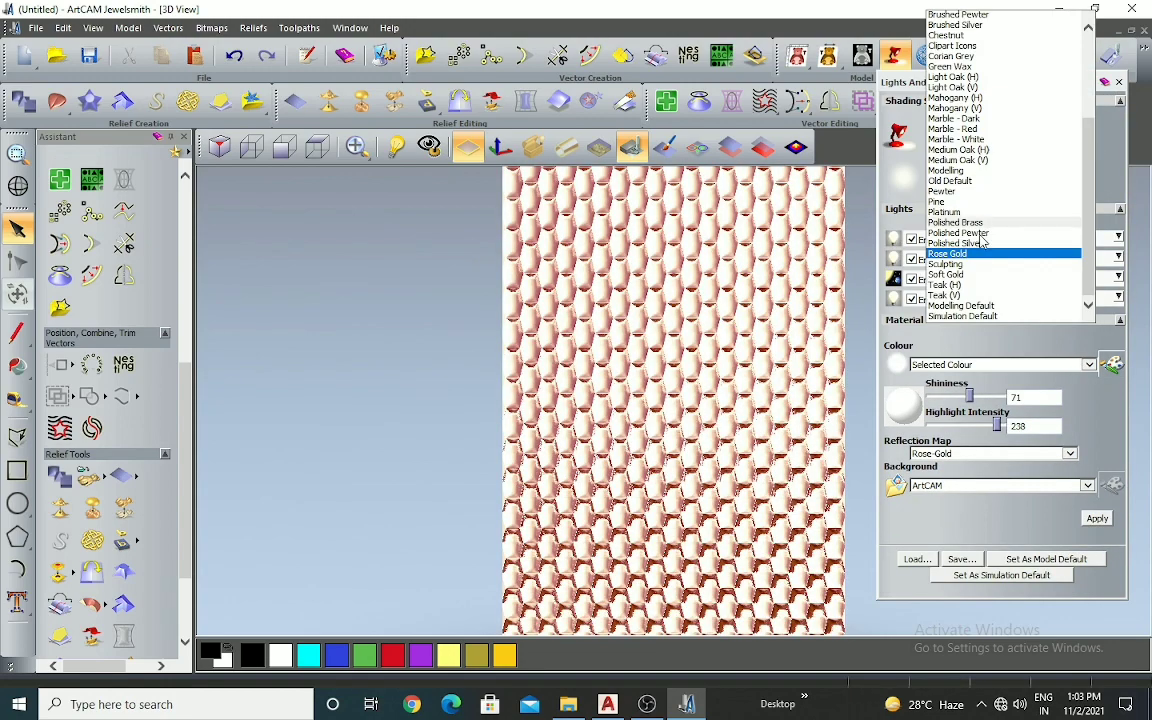
pyautogui.click(945, 274)
pyautogui.click(1097, 518)
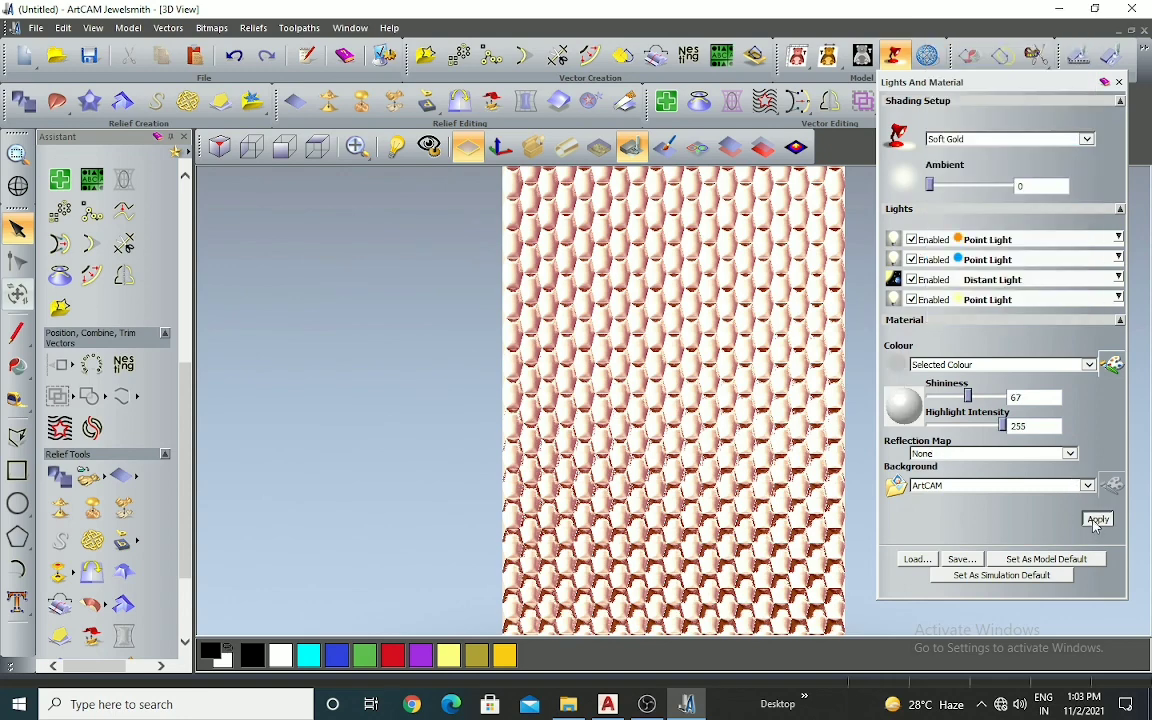
# Step: Examine the gold weave surface up close, from several angles and along the panel's edge
pyautogui.scroll(-2, 689, 419)
pyautogui.scroll(4, 672, 430)
pyautogui.moveTo(672, 430); pyautogui.dragTo(650, 373)
pyautogui.scroll(3, 650, 373)
pyautogui.scroll(-4, 597, 320)
pyautogui.moveTo(560, 318); pyautogui.dragTo(712, 447)
pyautogui.scroll(4, 735, 358)
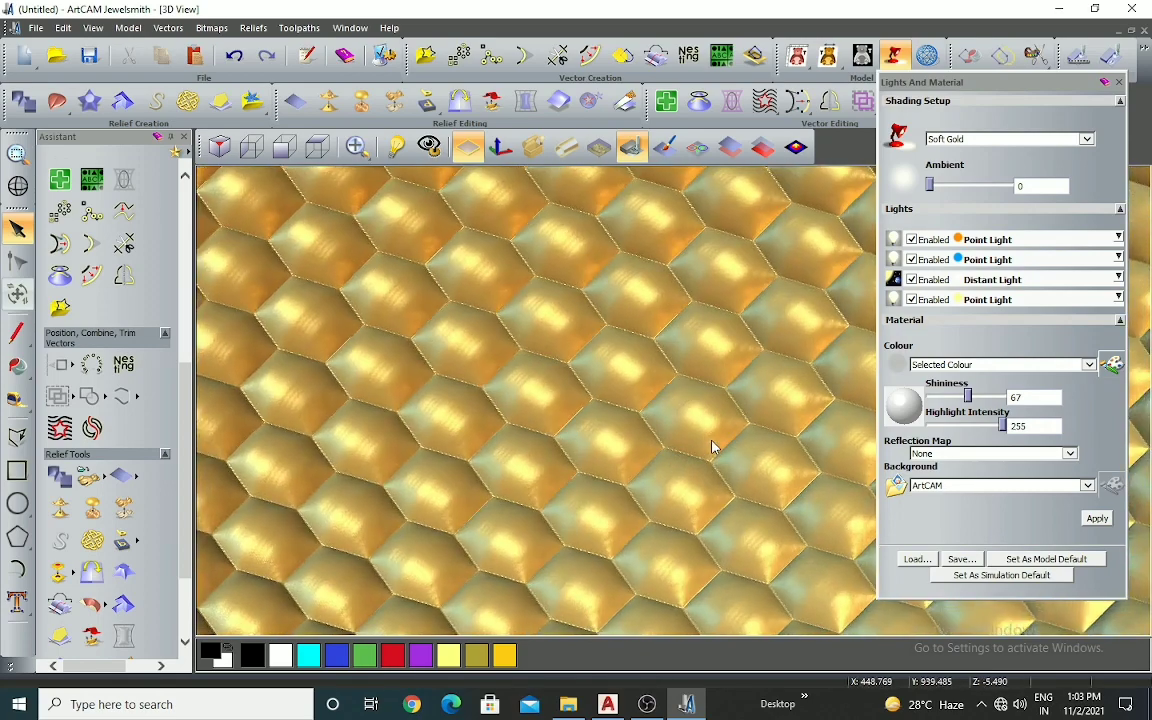
pyautogui.scroll(4, 612, 352)
pyautogui.moveTo(590, 350); pyautogui.dragTo(458, 360)
pyautogui.scroll(-6, 722, 375)
pyautogui.moveTo(716, 373); pyautogui.dragTo(813, 275)
pyautogui.scroll(3, 745, 397)
pyautogui.moveTo(745, 397); pyautogui.dragTo(1013, 193)
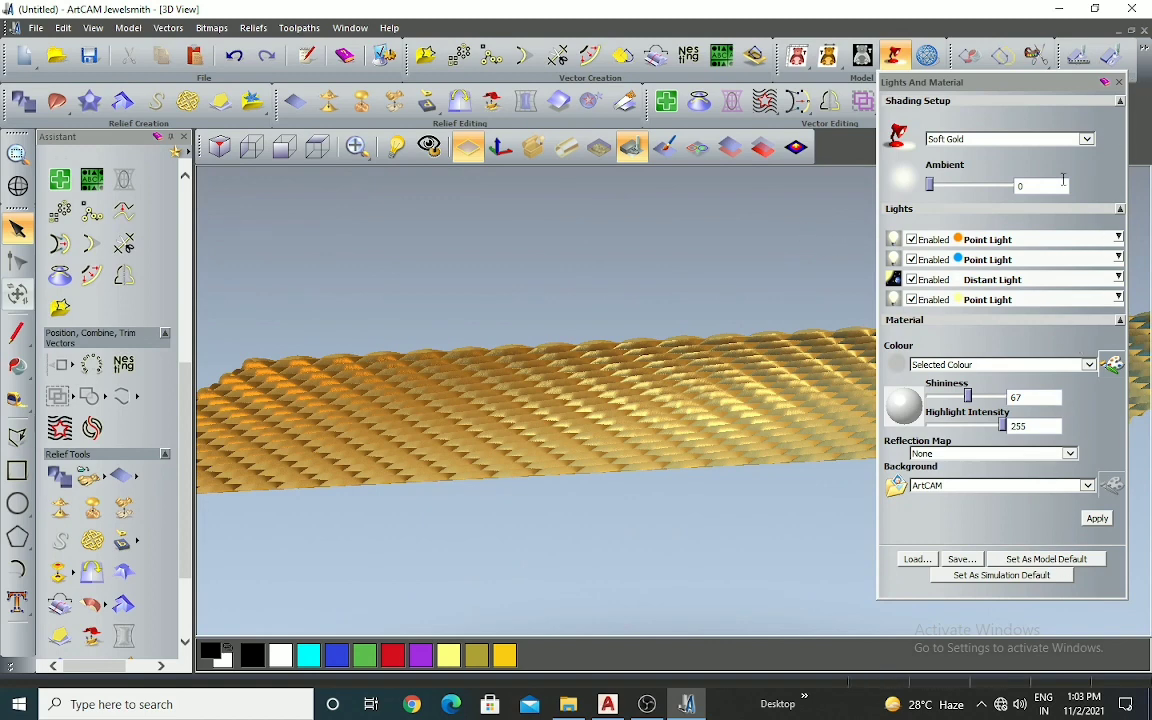
# Step: Restore the Simulation Default shading setup on the weave panel and close the Lights And Material settings
pyautogui.click(1087, 140)
pyautogui.click(957, 316)
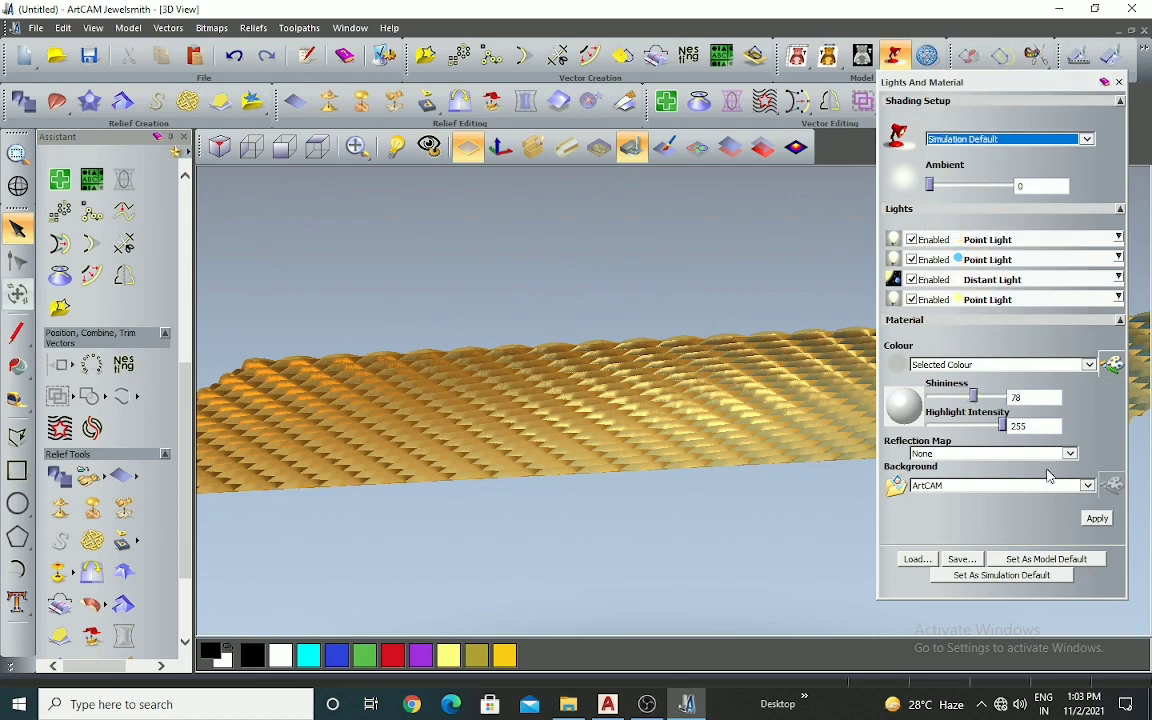
pyautogui.click(1097, 518)
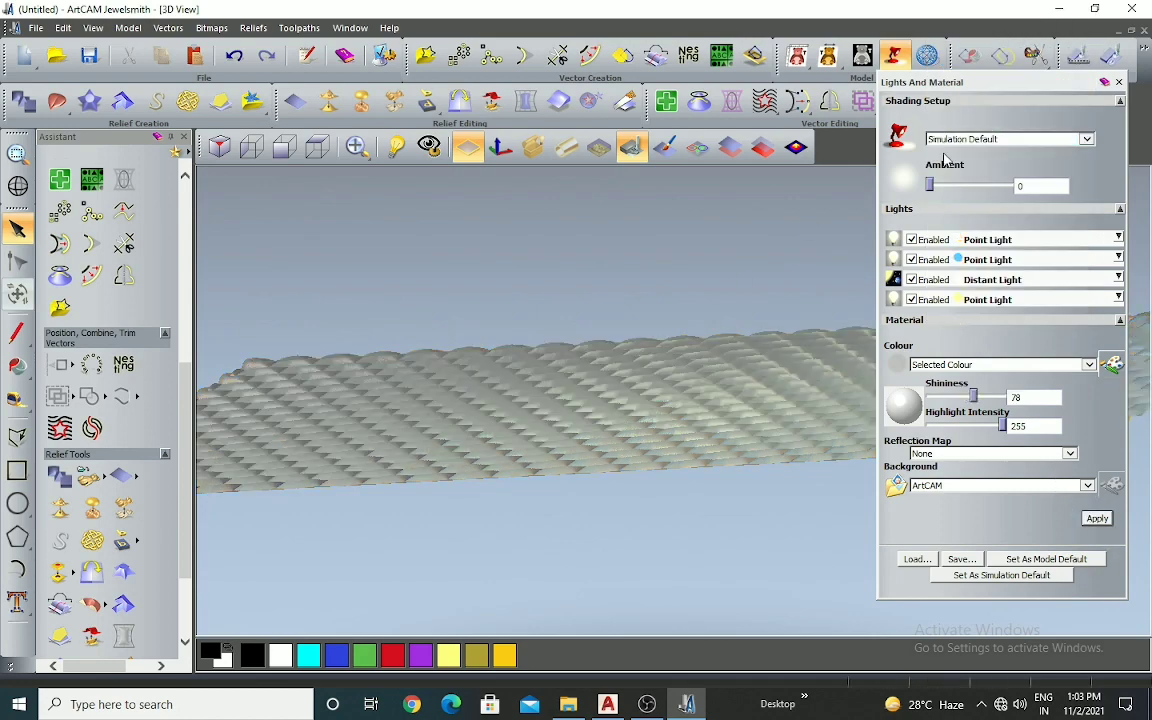
pyautogui.click(1119, 82)
# Step: Examine the default-shaded weave panel at an angle and from straight above
pyautogui.moveTo(752, 311); pyautogui.dragTo(622, 586)
pyautogui.scroll(3, 622, 586)
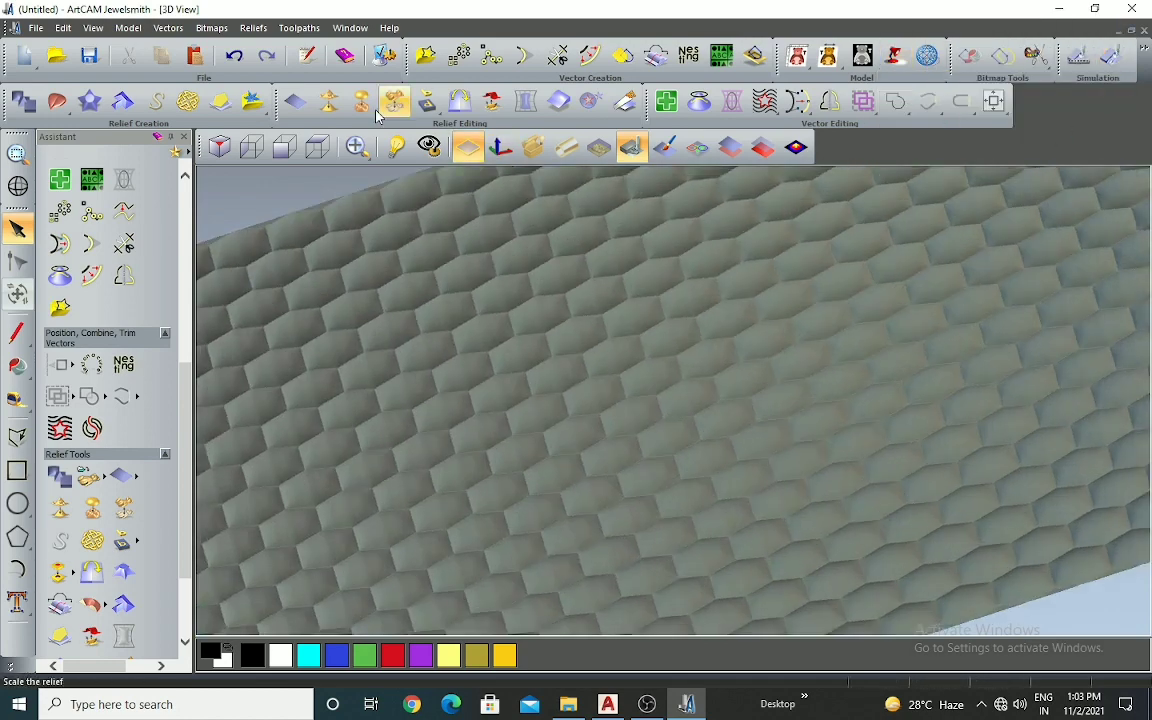
pyautogui.click(317, 148)
pyautogui.scroll(1, 727, 400)
pyautogui.scroll(-2, 745, 420)
pyautogui.scroll(1, 761, 440)
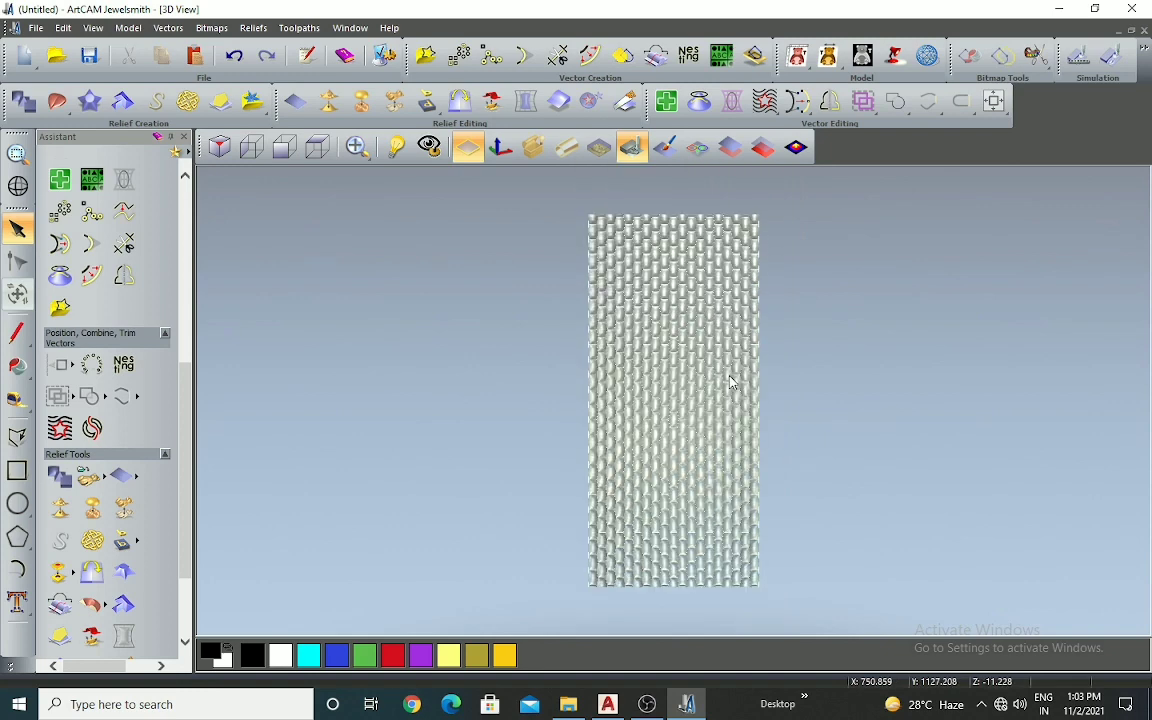
pyautogui.scroll(2, 815, 417)
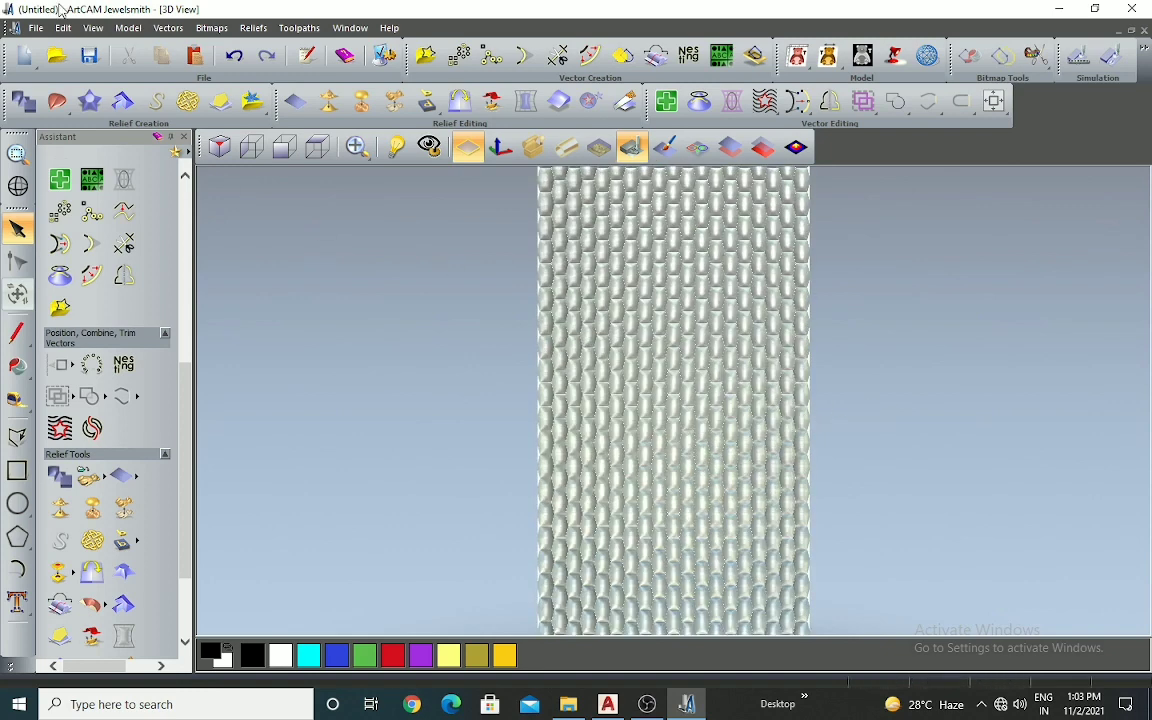
# Step: Start saving the Machine Relief - Ball Nose 6 mm toolpath in G-Code Arcs (mm) format and look through the oct folder's files
pyautogui.click(299, 28)
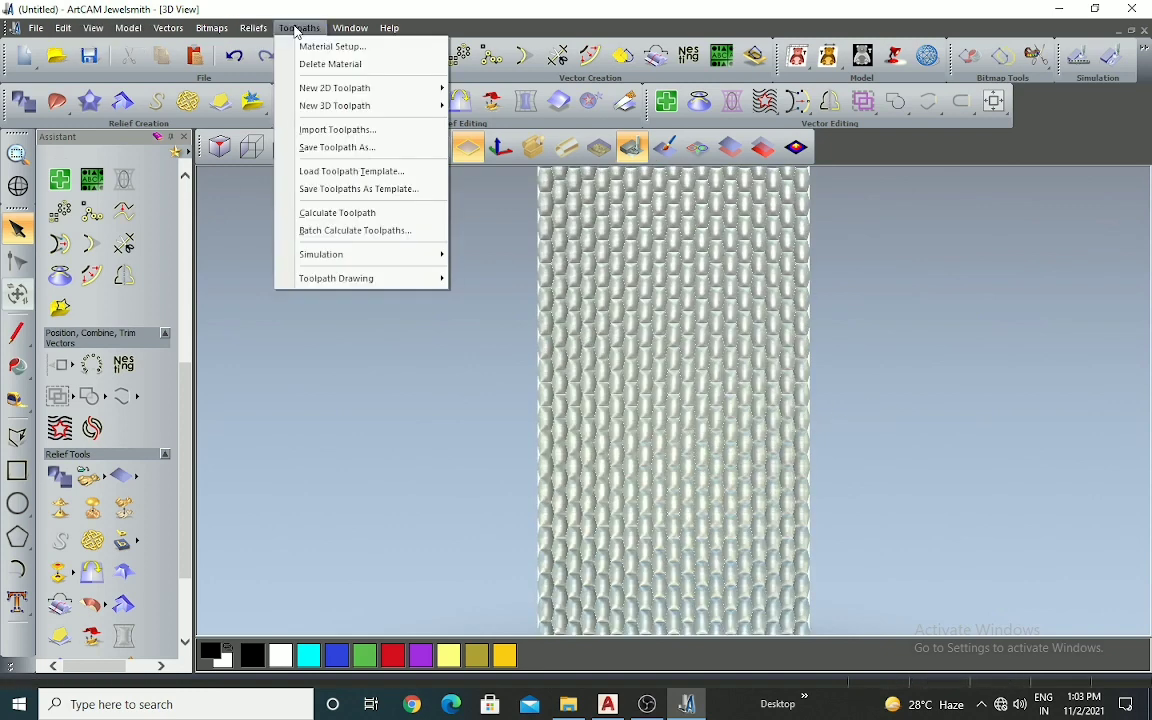
pyautogui.click(337, 147)
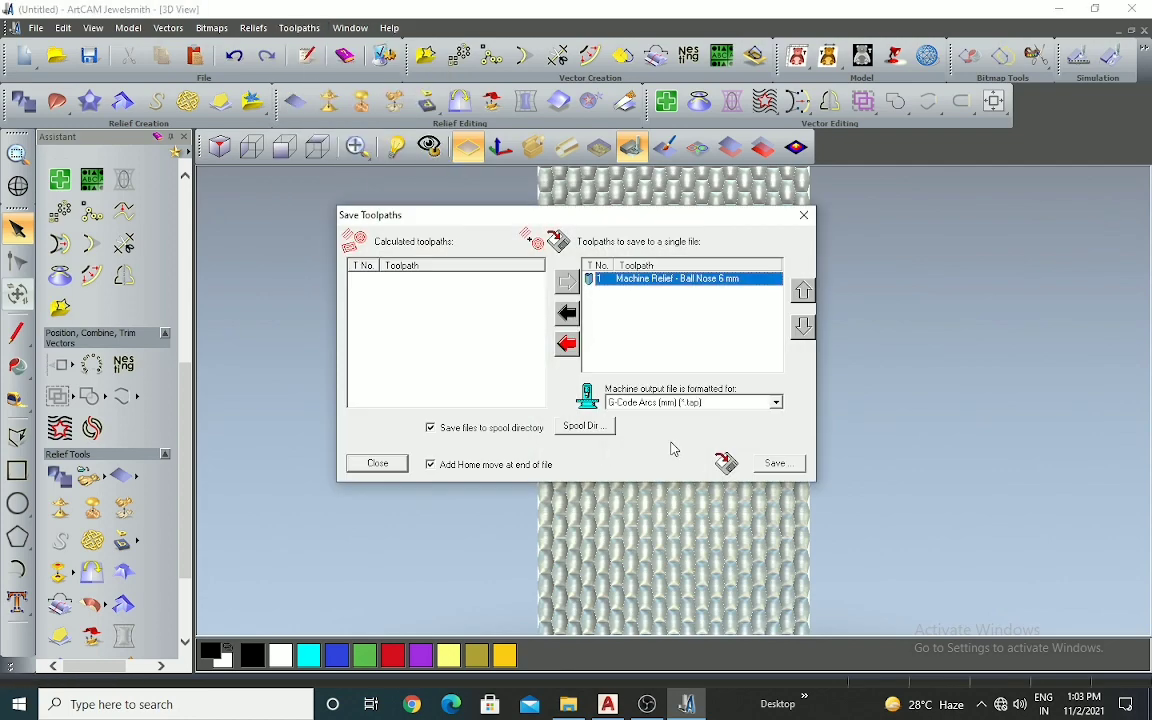
pyautogui.click(777, 466)
pyautogui.scroll(-5, 563, 313)
pyautogui.scroll(-15, 563, 313)
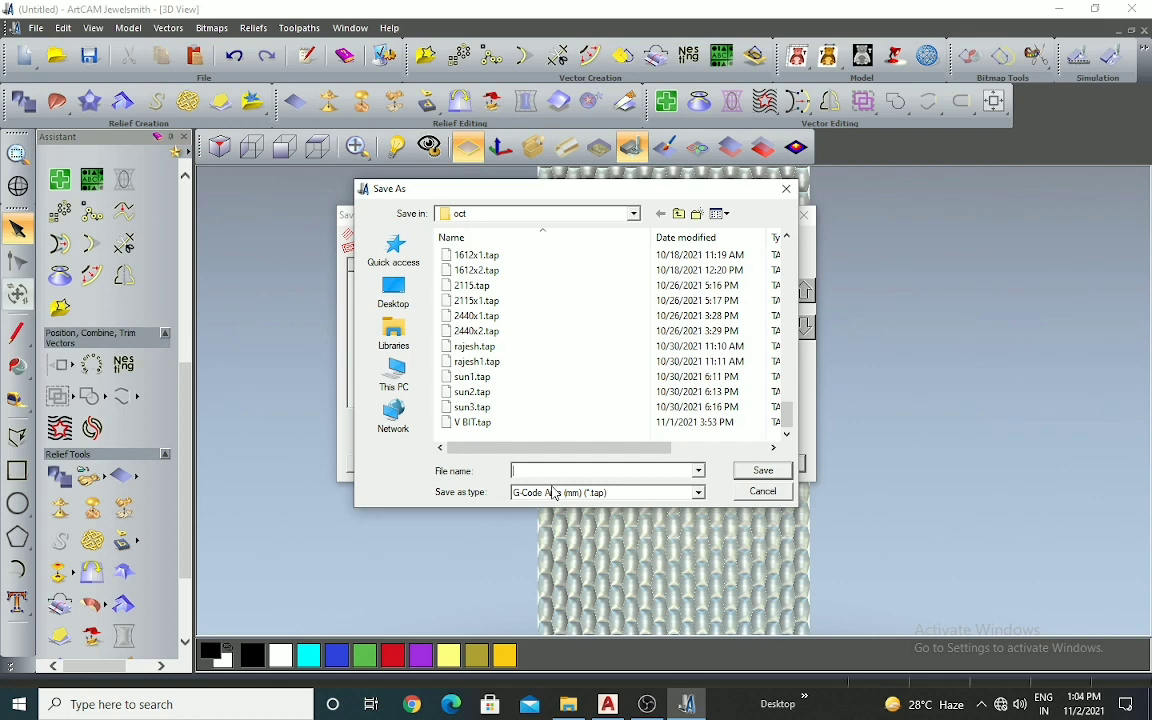
# Step: Save the toolpath file as "3'6.5 texture" in the oct folder and close the Save Toolpaths dialog
pyautogui.write('6')
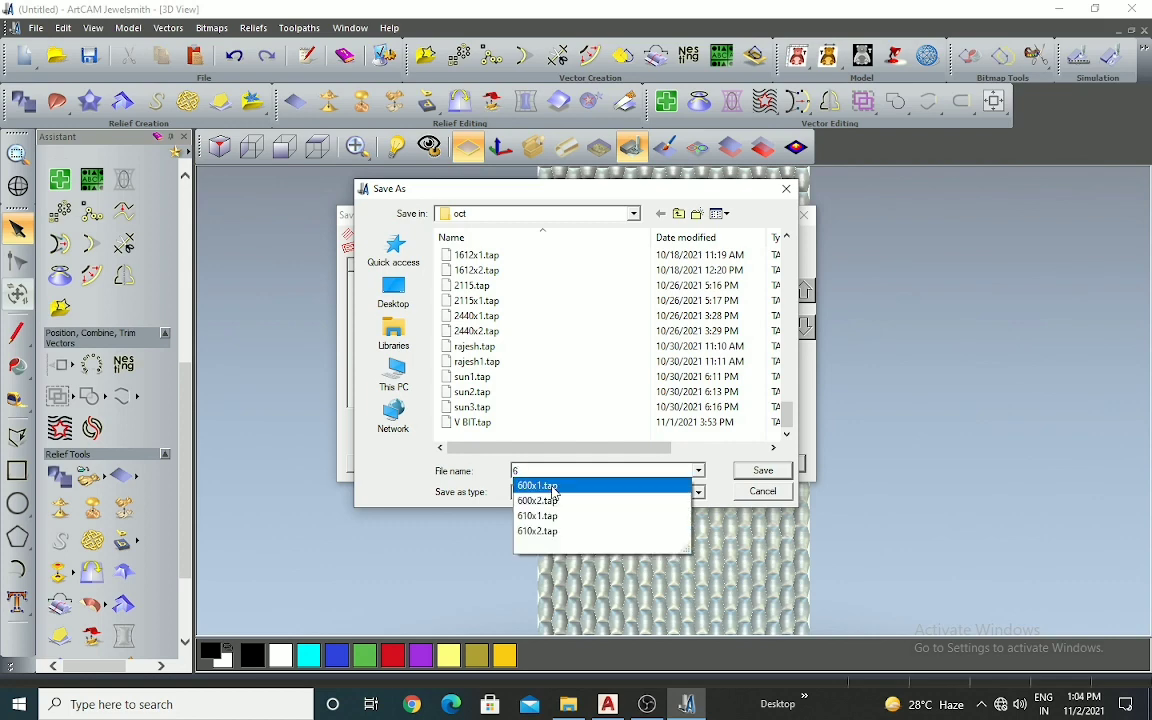
pyautogui.press('BackSpace')
pyautogui.write('3')
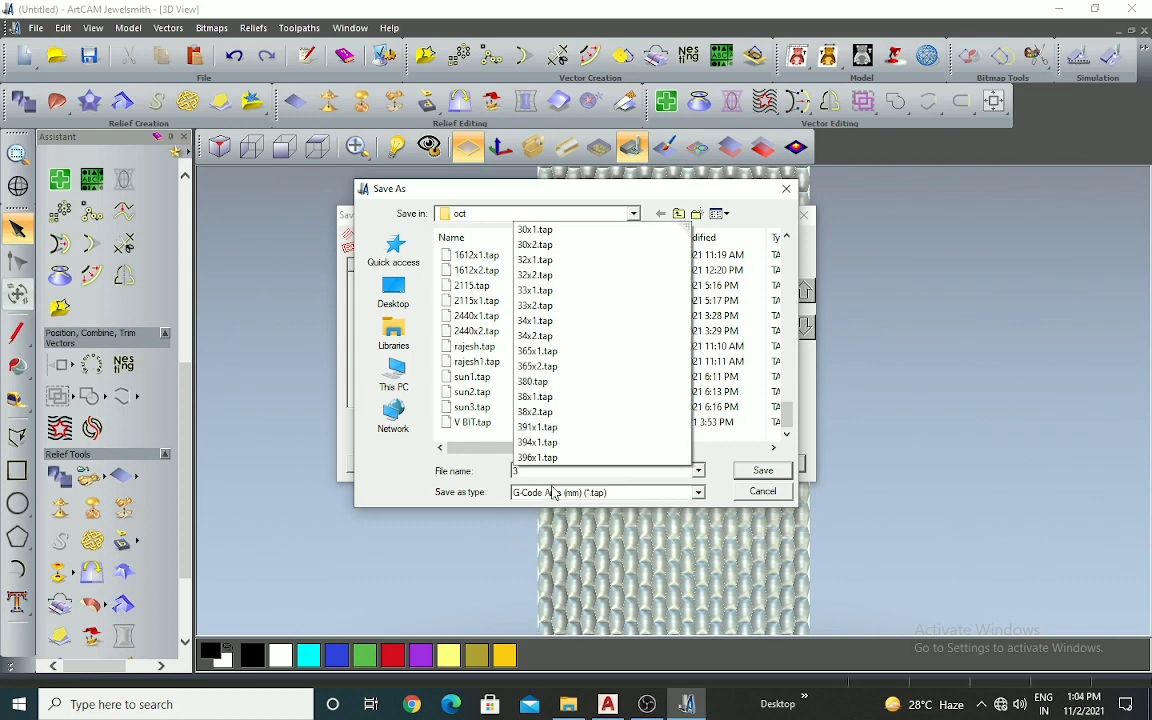
pyautogui.write("'6.5 t")
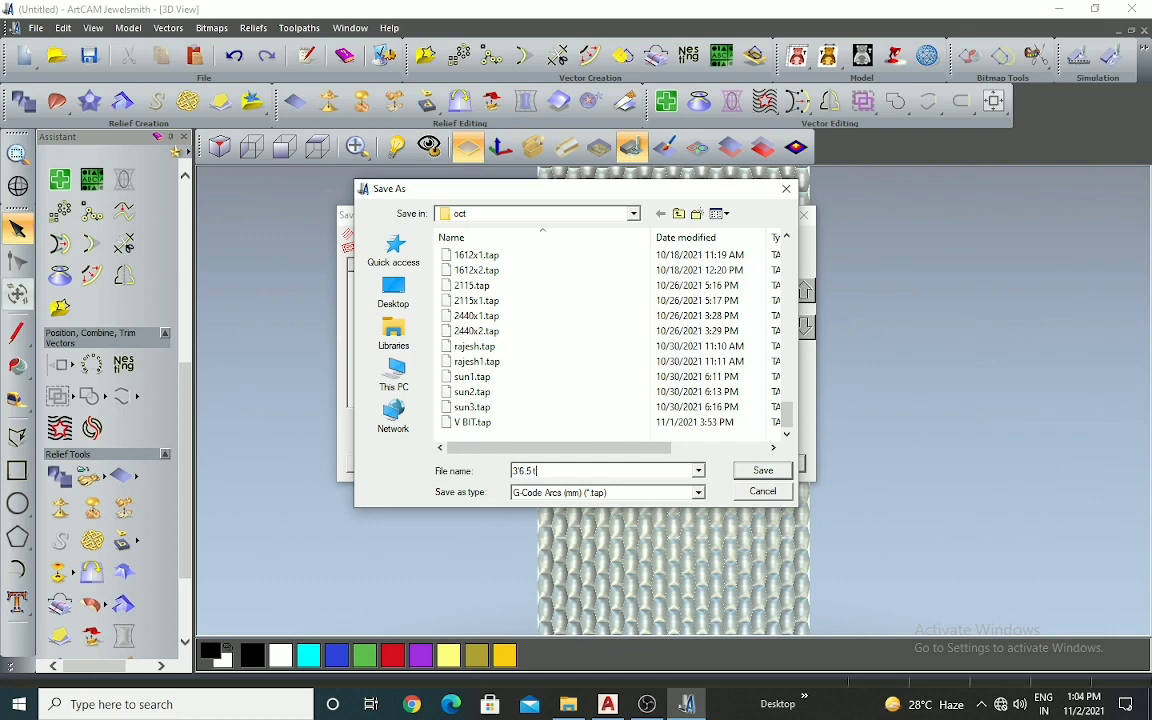
pyautogui.write('ux')
pyautogui.write('tul')
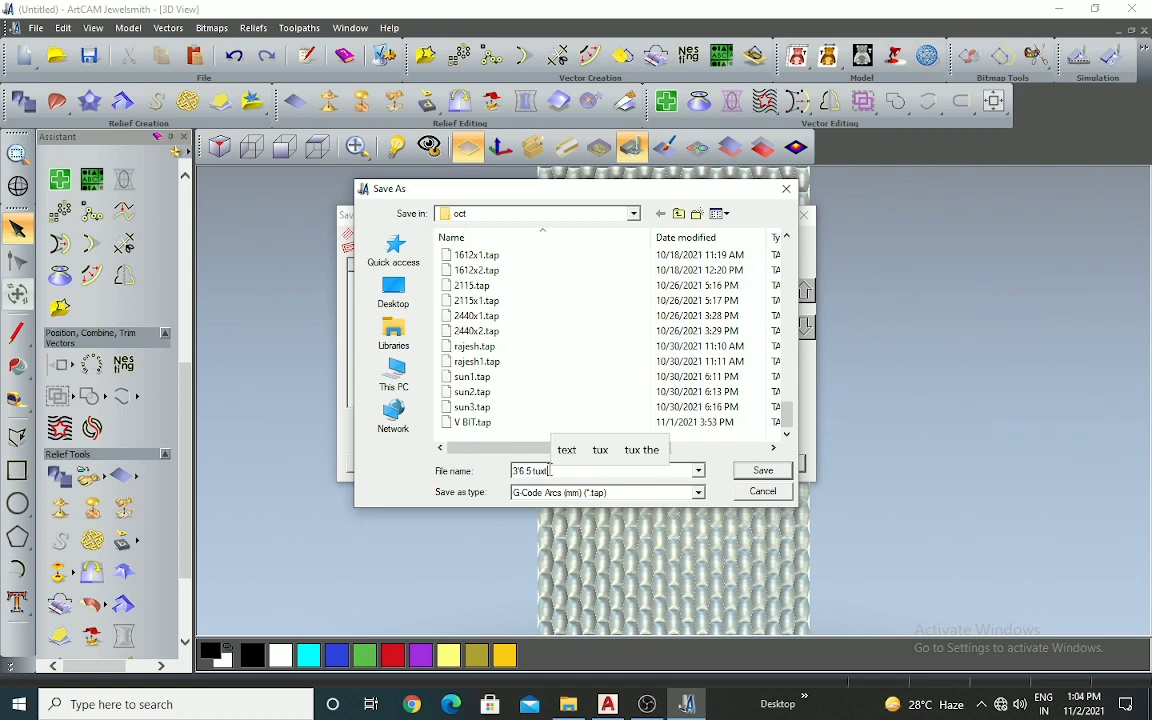
pyautogui.write('e')
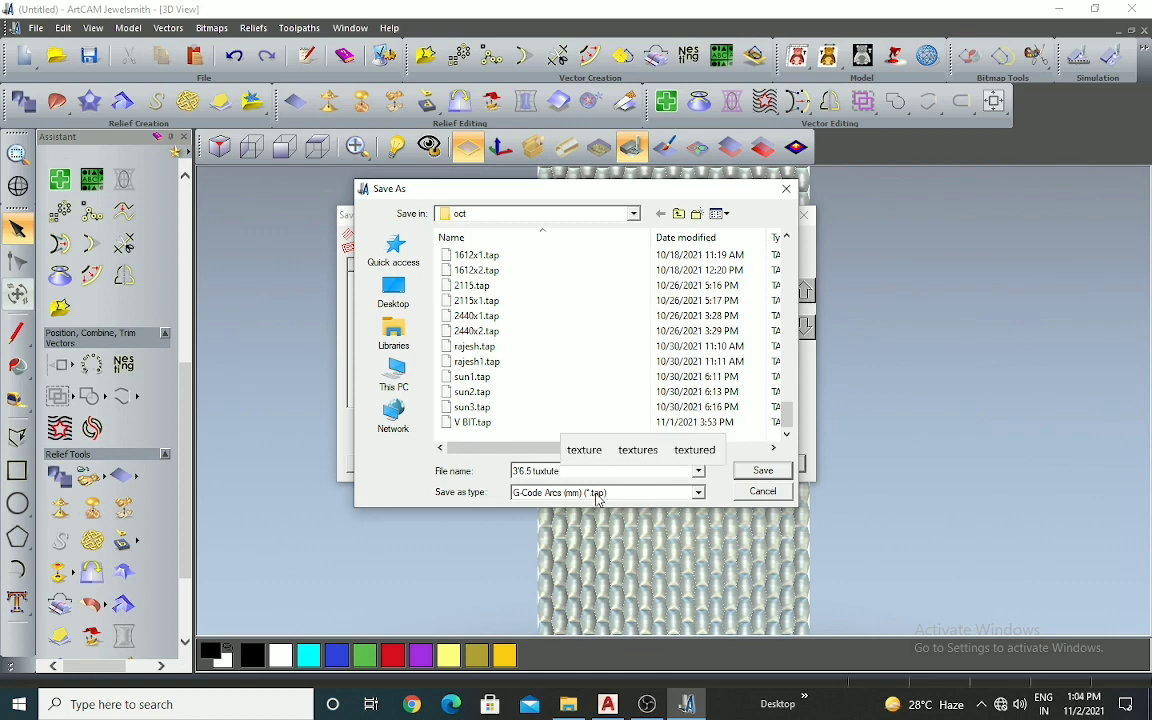
pyautogui.click(584, 450)
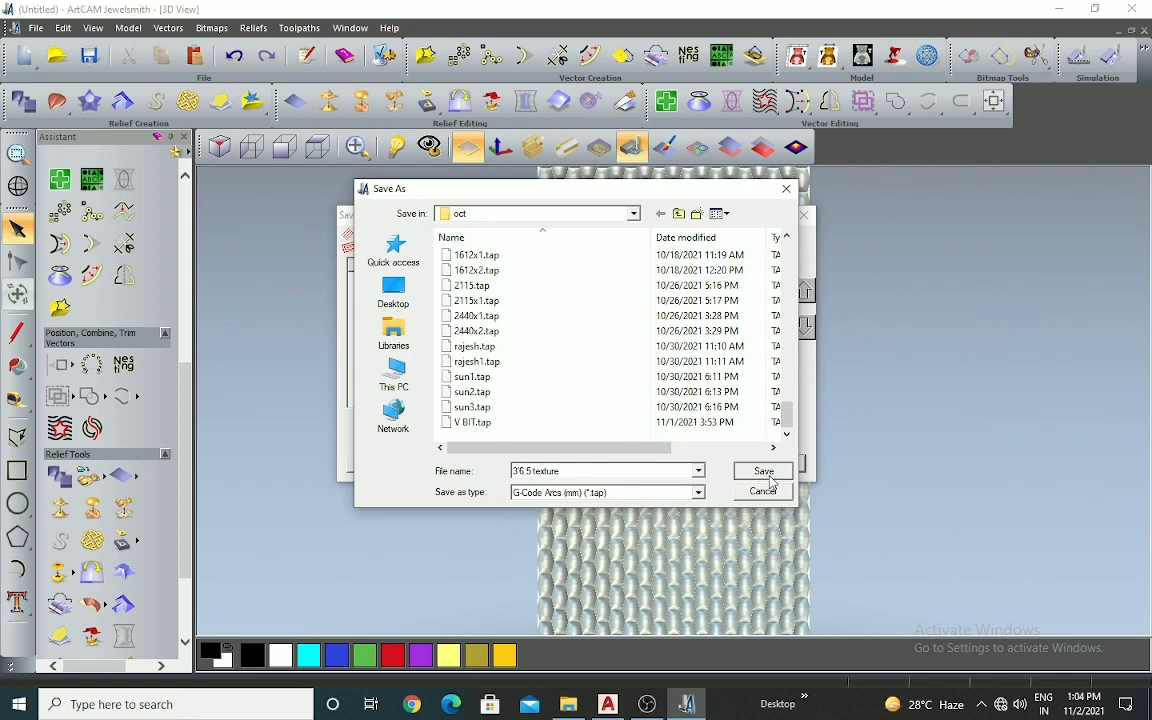
pyautogui.click(764, 471)
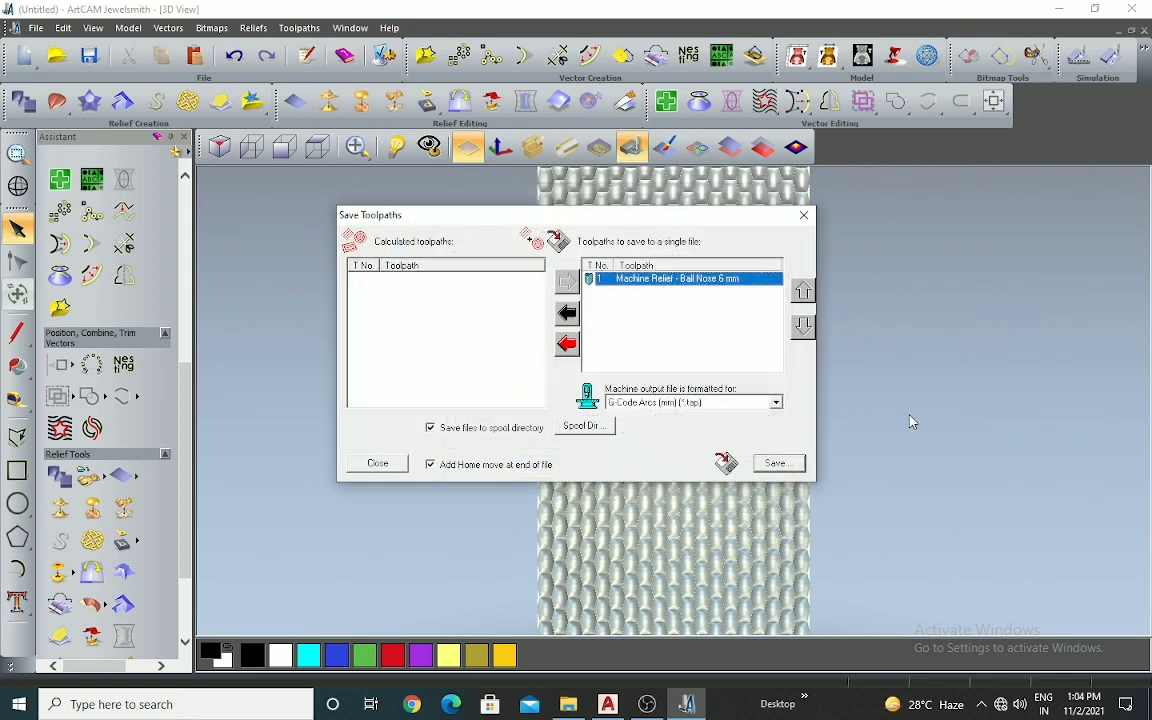
pyautogui.click(803, 215)
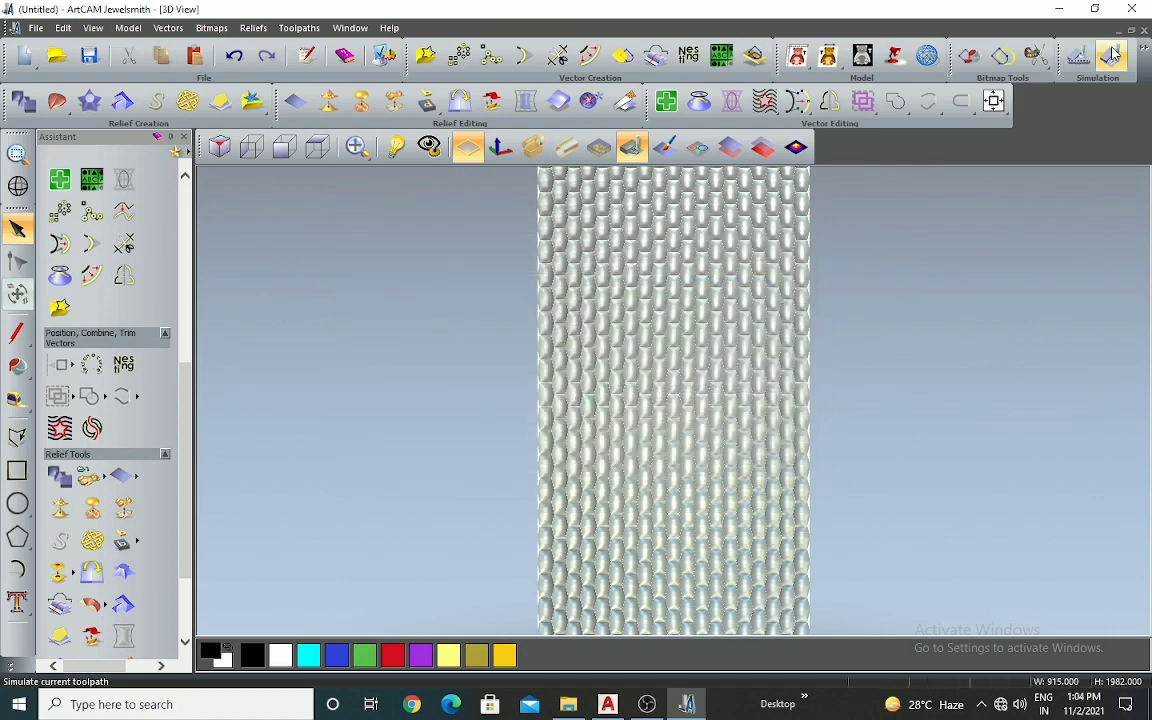